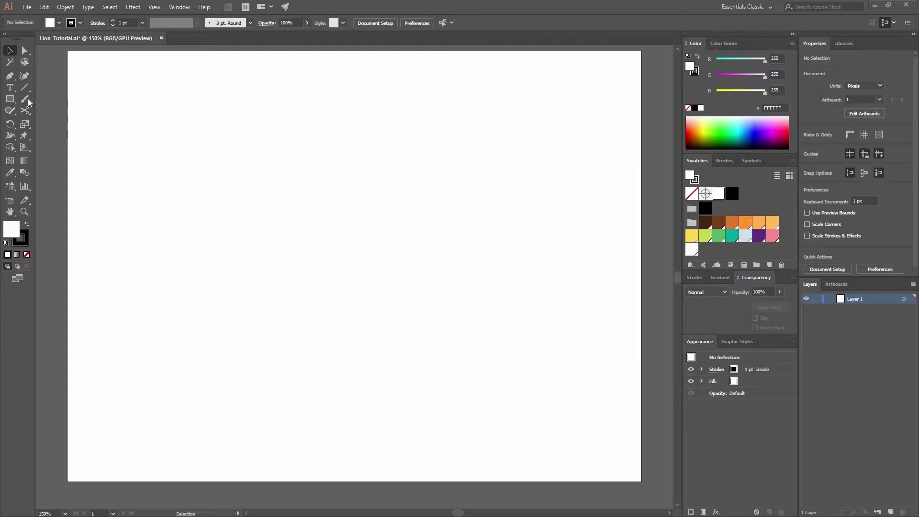
- Draw a 190 × 190 px circle with the Ellipse tool near the middle of the artboard
left_click(10, 99)
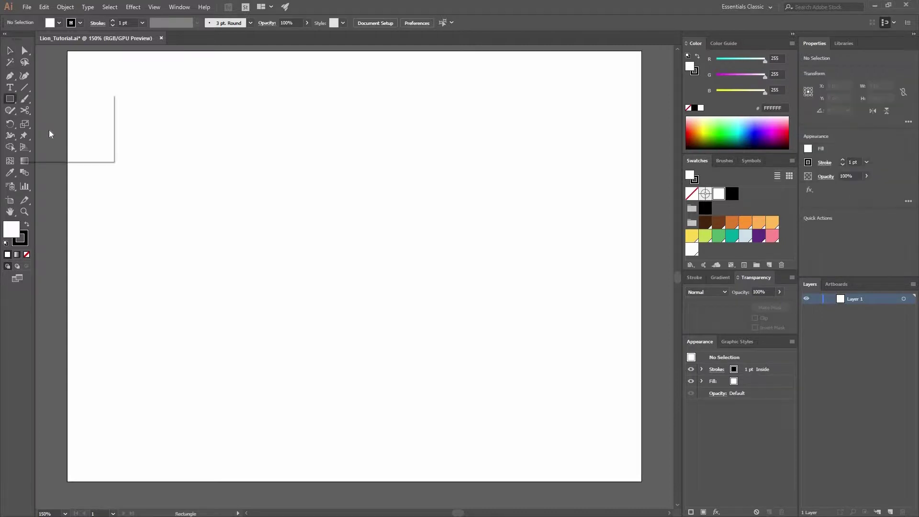
key("l")
left_click(379, 203)
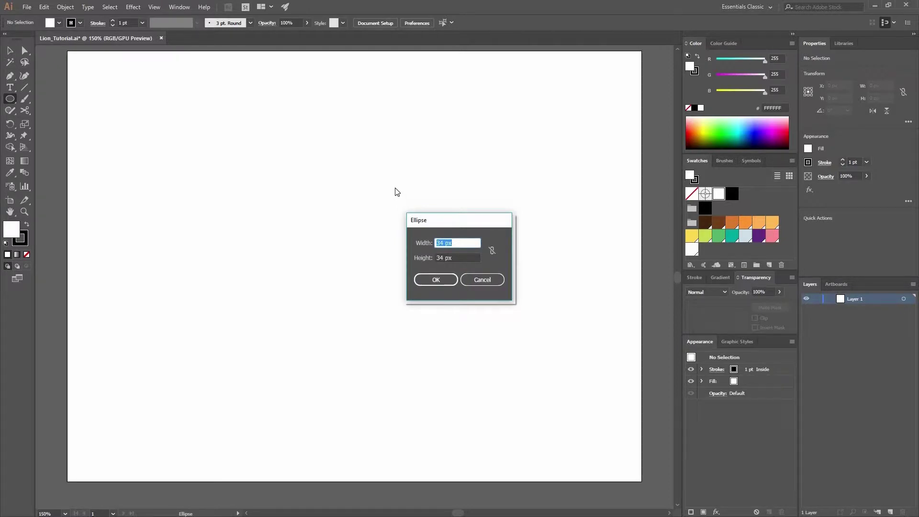
type("190")
key("Tab")
type("190")
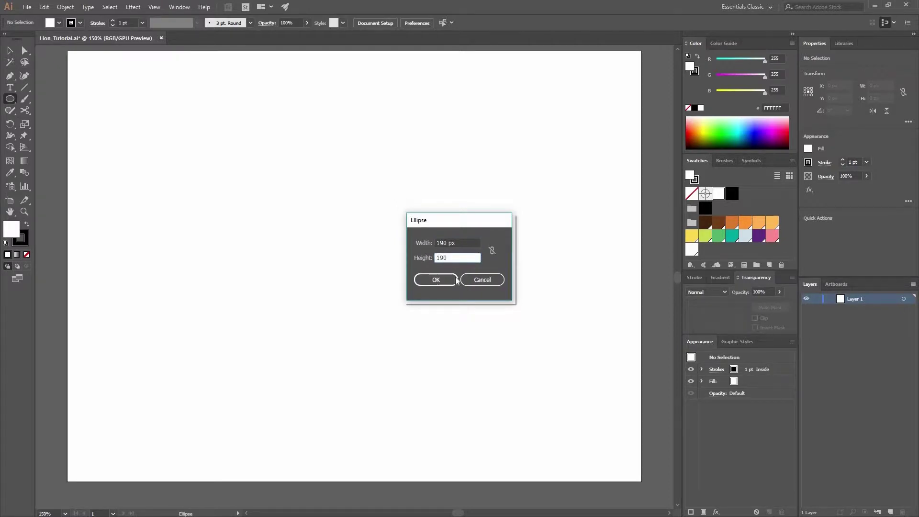
left_click(436, 279)
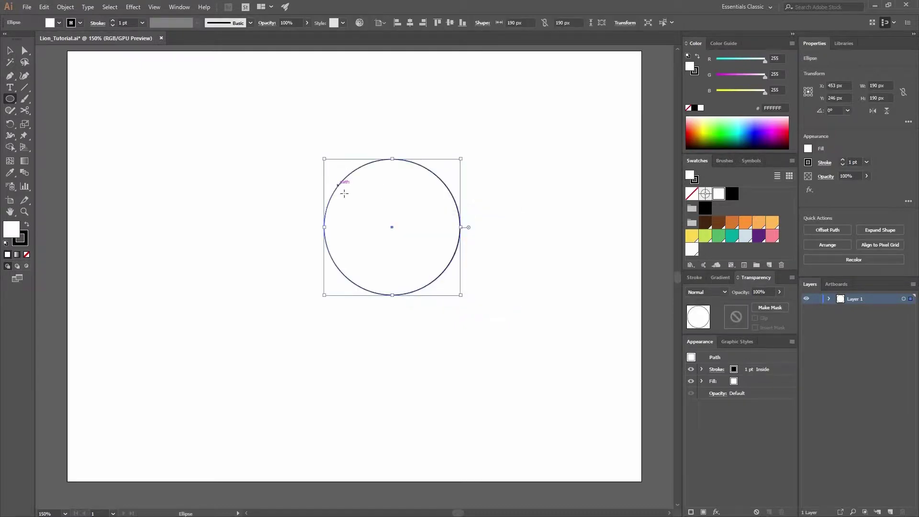
- Remove the large circle's stroke and fill it with the yellow swatch
left_click(27, 255)
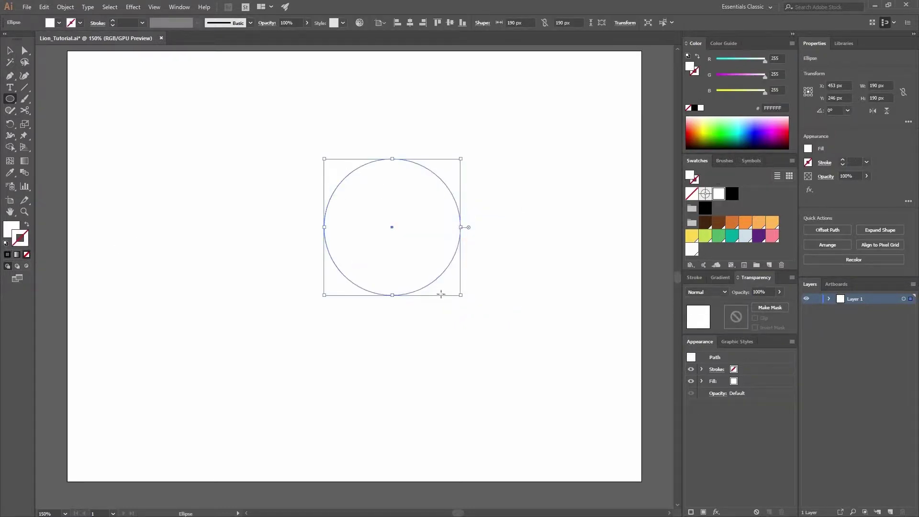
left_click(690, 240)
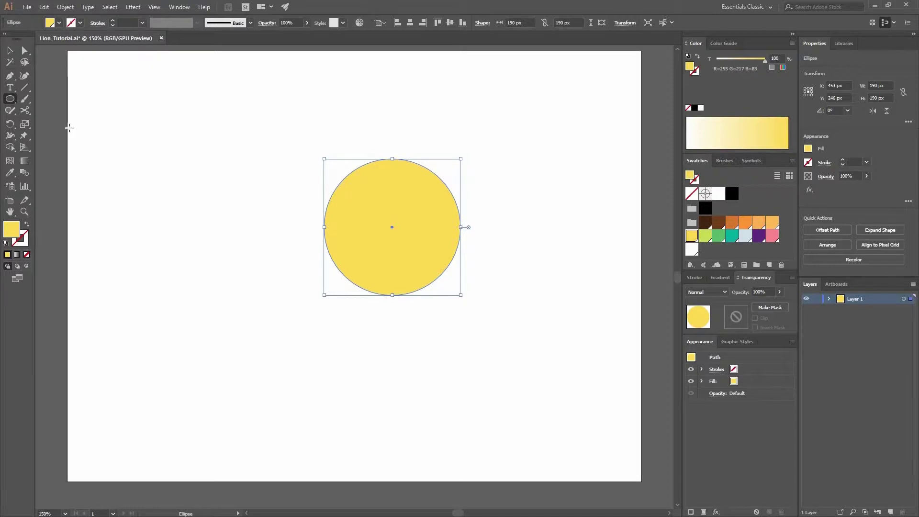
left_click(10, 50)
key("v")
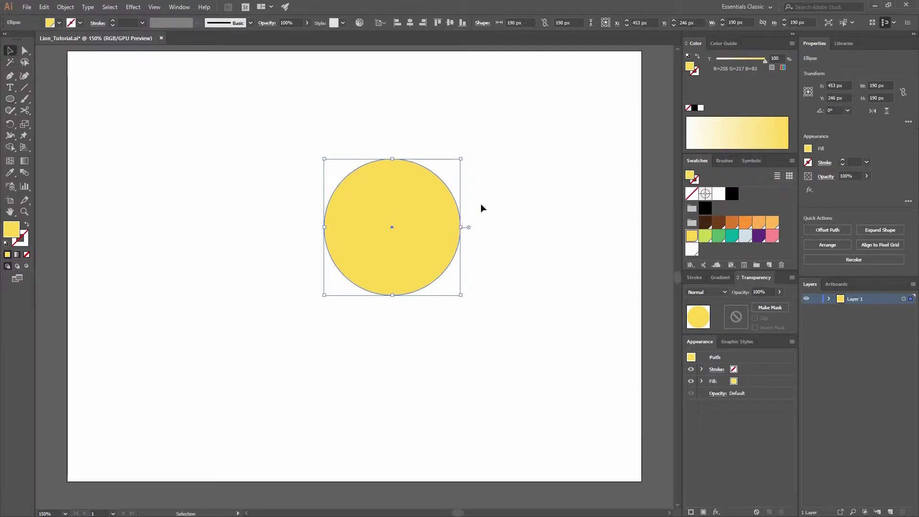
left_click(463, 204)
- Draw a 52 px circle on the head's upper-left edge and a 30 px circle on its upper-right edge
left_click(10, 99)
left_click(360, 199)
left_click(492, 251)
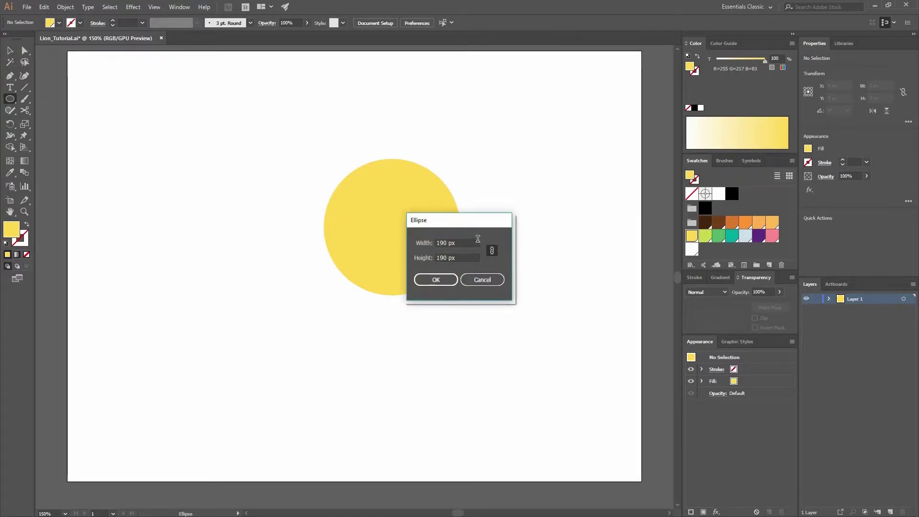
key("Tab")
type("52")
key("Return")
left_click(449, 194)
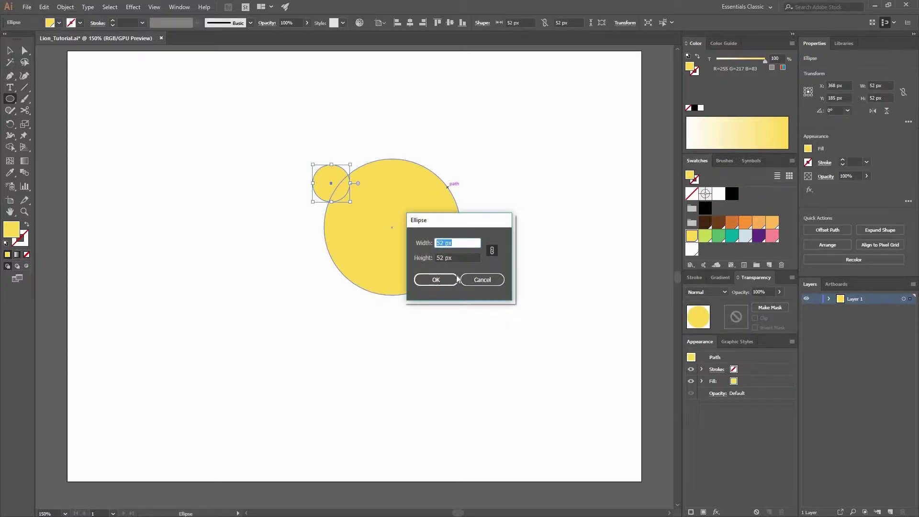
key("Return")
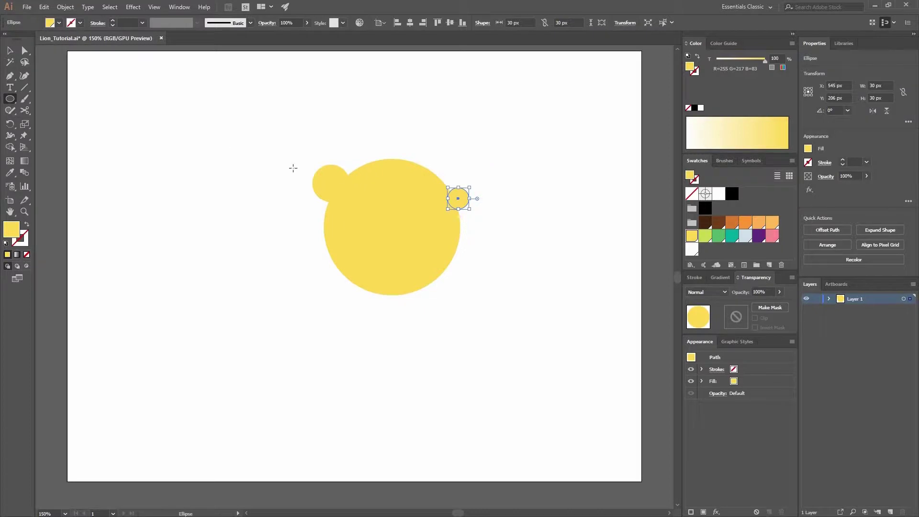
- Fill the 52 px circle with white and the 30 px circle with the darkest brown swatch
key("v")
left_click(356, 187)
left_click(337, 174)
key("d")
left_click(459, 198)
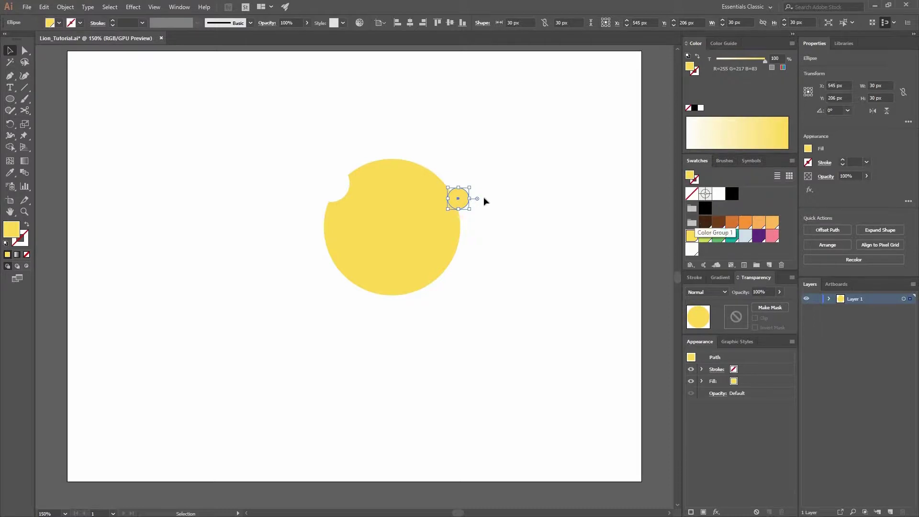
left_click(705, 222)
- Move the white circle onto the left half of the yellow head and place the dark brown circle on it as the pupil
key("ctrl+shift+a")
left_click_drag(456, 200, 375, 232)
key("ctrl+shift+a")
left_click(345, 185)
left_click(336, 188, "shift")
key("ctrl+shift+a")
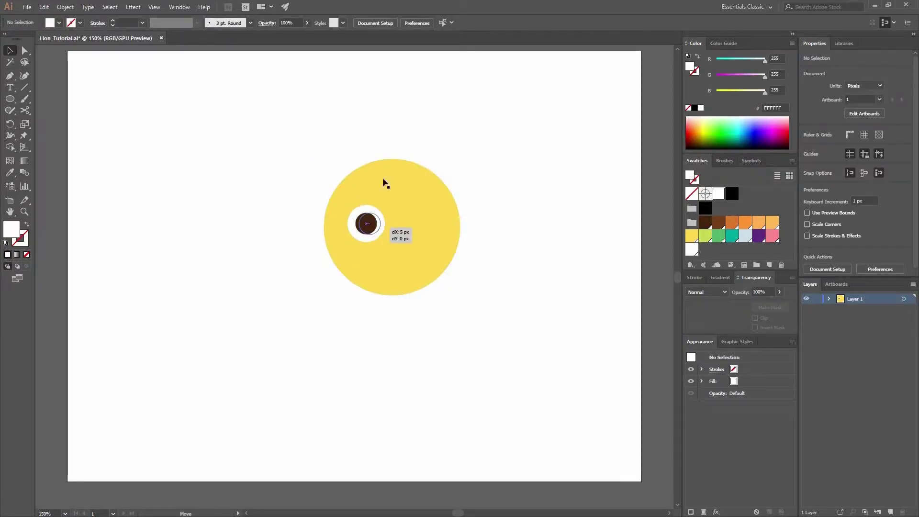
- Shift the brown pupil slightly right inside the white eye, level with the eye's centre, to about X 422 px, Y 241 px
left_click(375, 149)
key("ctrl+=")
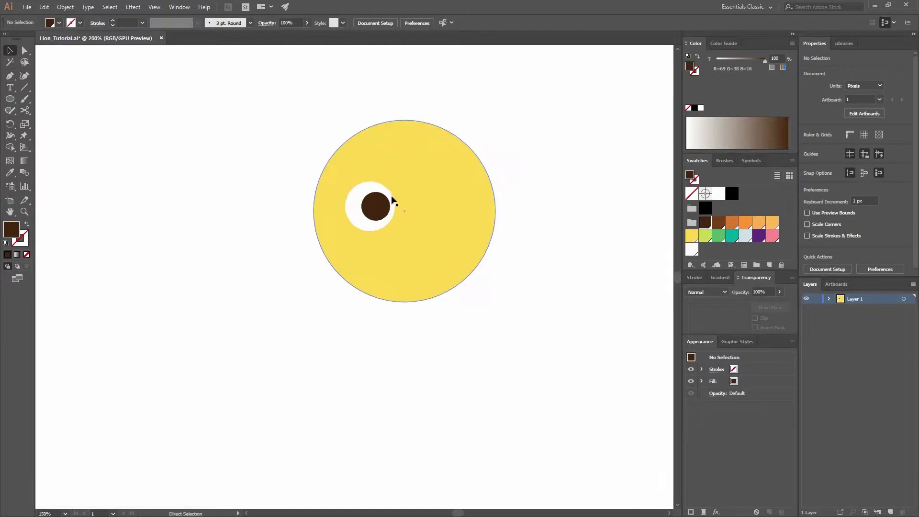
left_click_drag(383, 208, 398, 207)
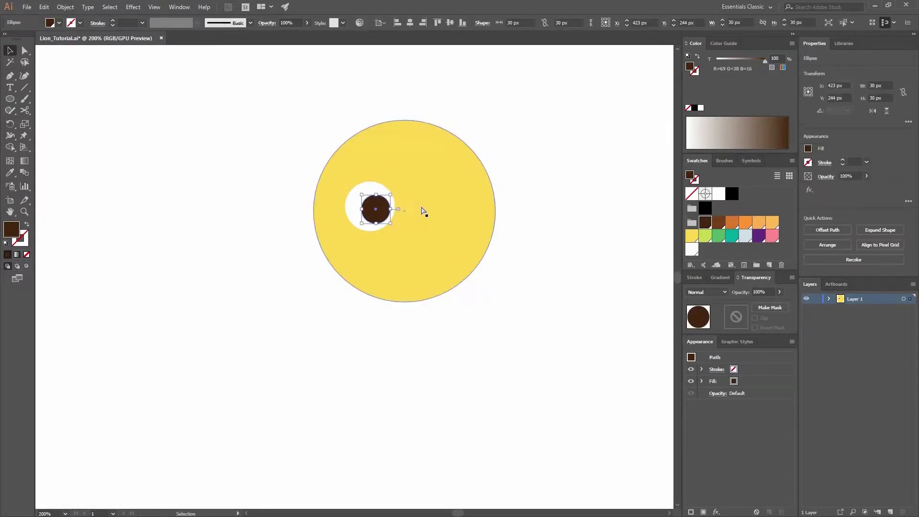
key("Left")
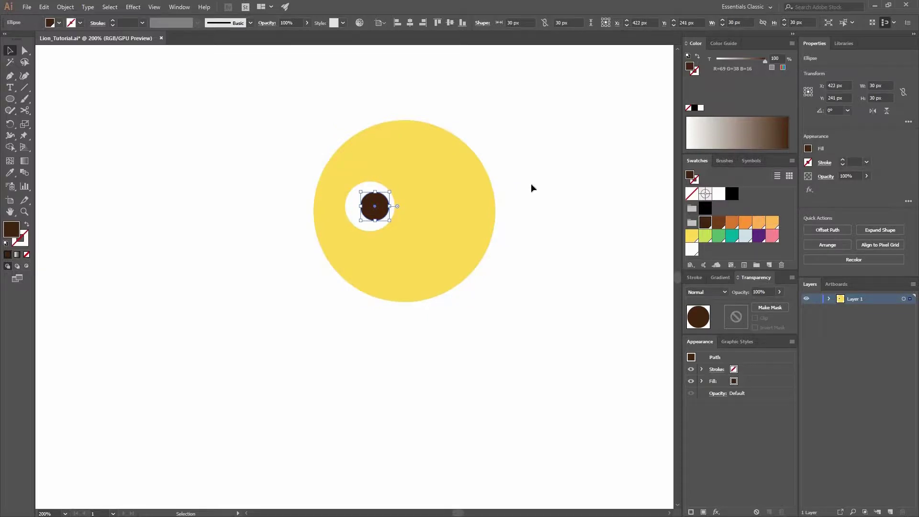
left_click(531, 184)
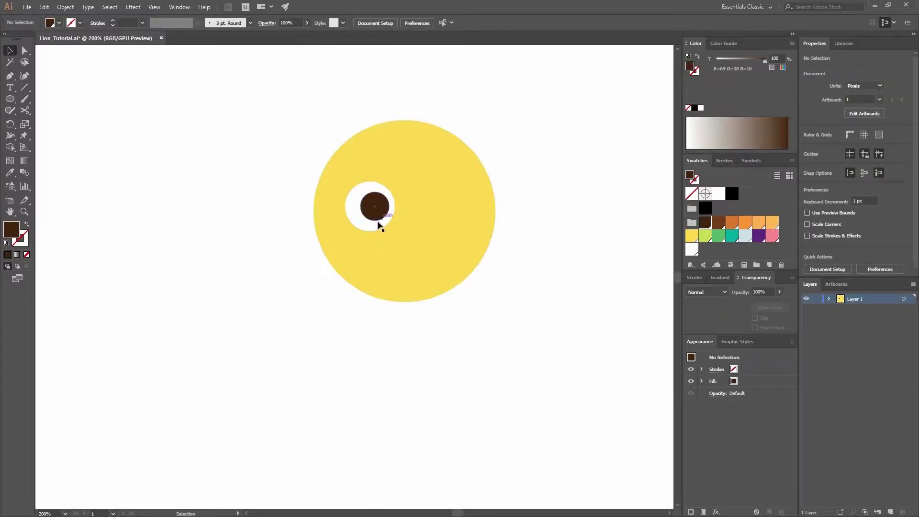
- Draw an 11 px circle above the eye and fill it with white
left_click(10, 98)
left_click(353, 147)
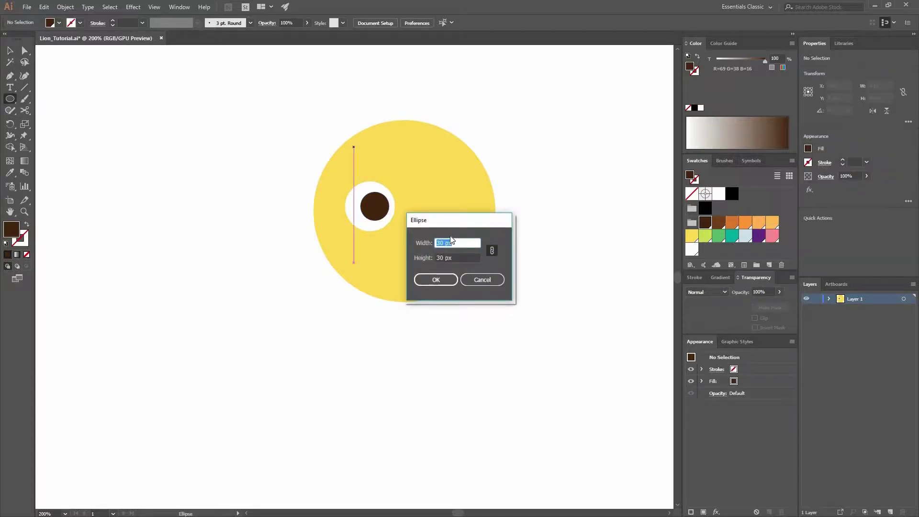
type("11")
key("Return")
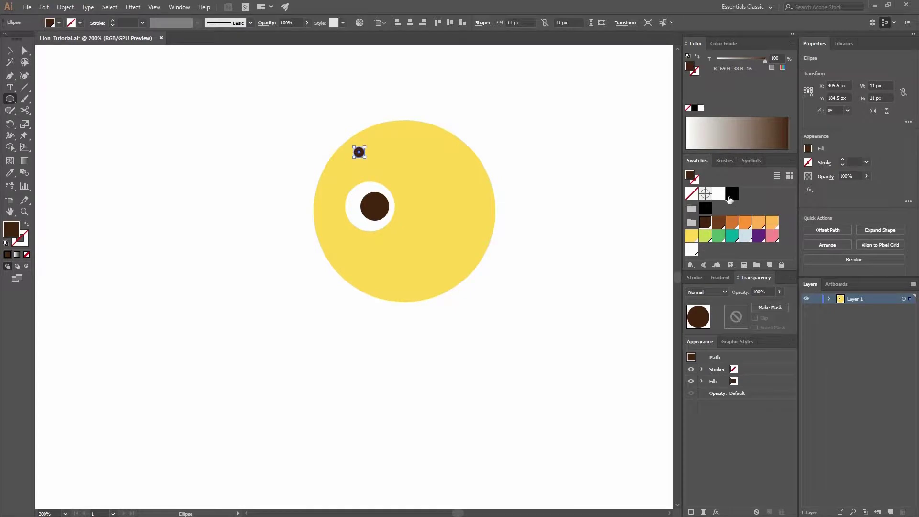
left_click(719, 194)
key("v")
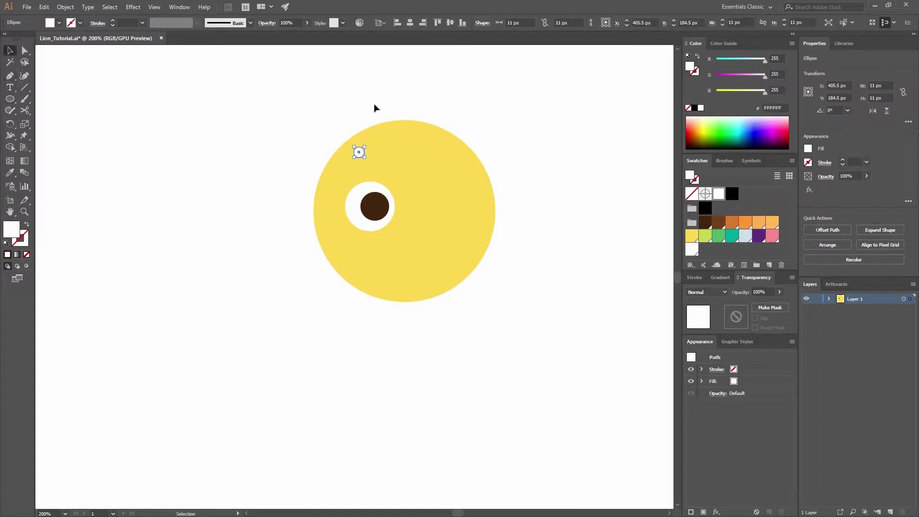
- Position the small white circle in the upper-right part of the pupil as a highlight
left_click_drag(360, 157, 378, 207)
key("ctrl+shift+a")
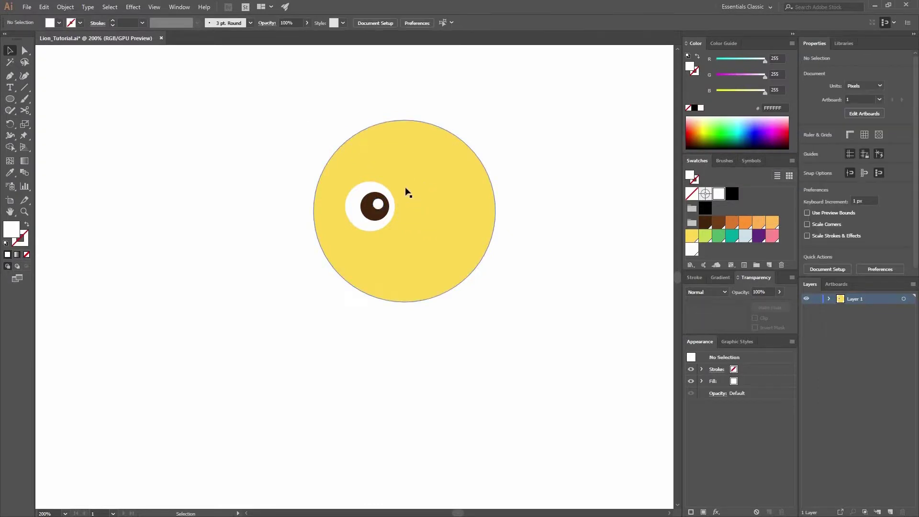
key("ctrl+equal")
key("ctrl+equal")
left_click_drag(422, 118, 392, 224)
key("ctrl+shift+a")
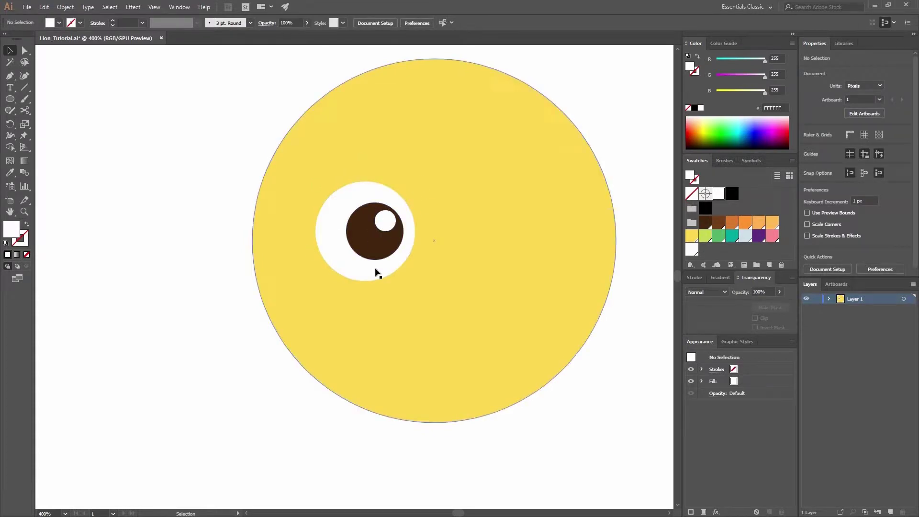
- Draw a 25 × 9 px rectangle above the eye and fill it with the medium brown swatch
left_click(9, 99)
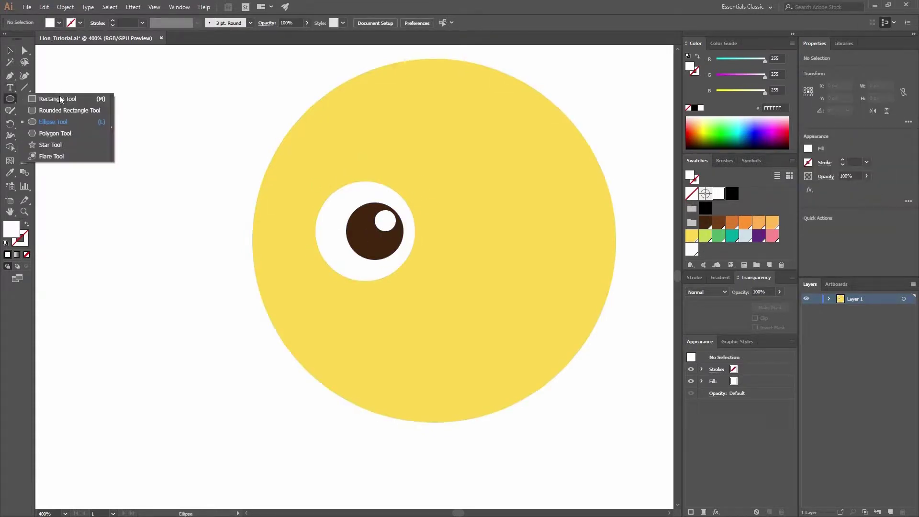
left_click(92, 99)
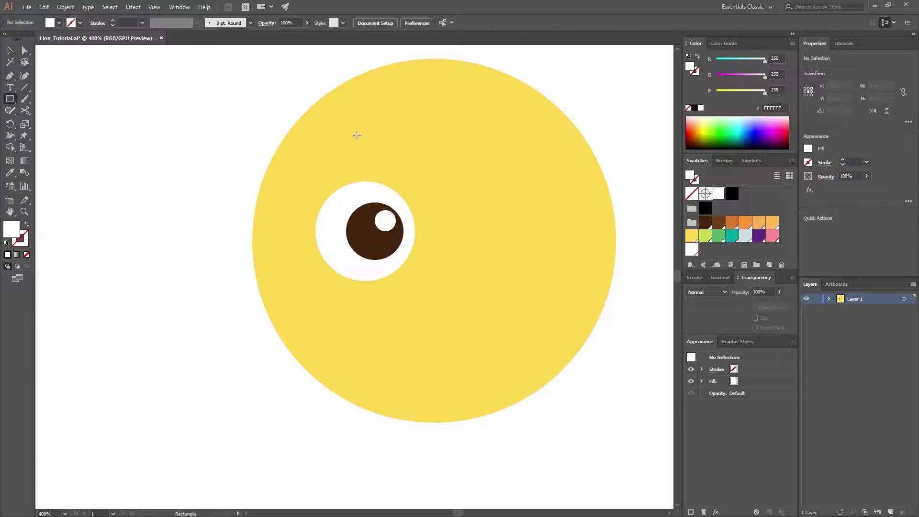
left_click(410, 140)
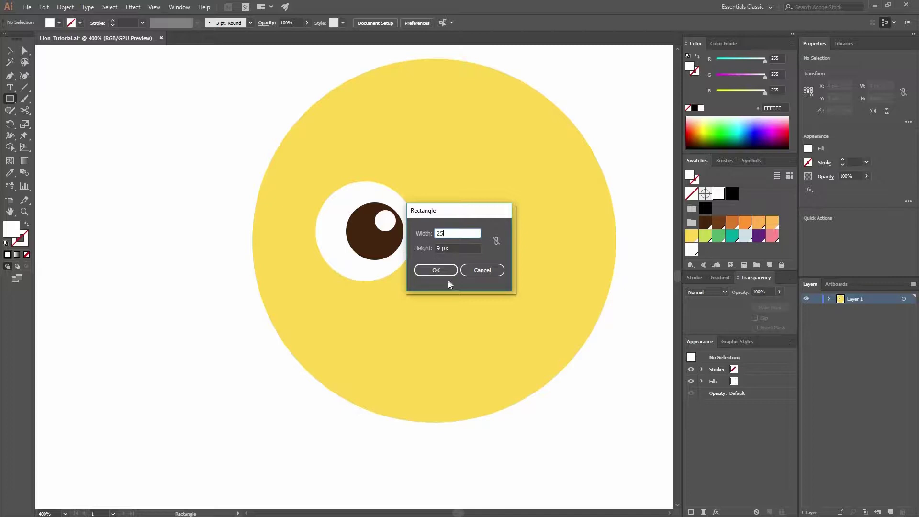
left_click(437, 271)
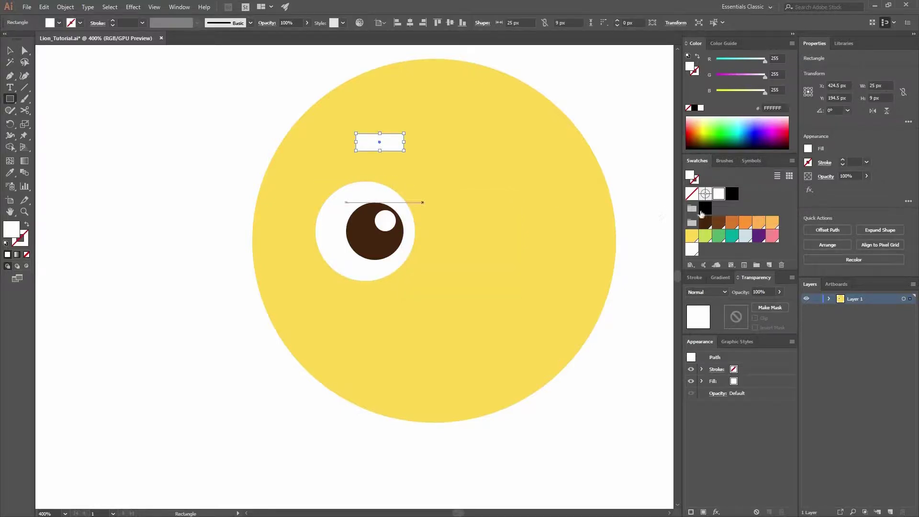
left_click(720, 225)
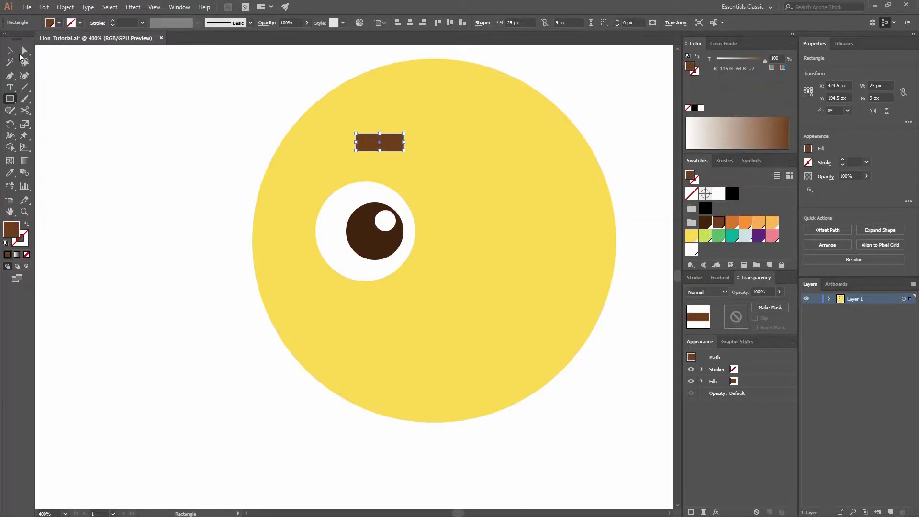
- Round the brown rectangle's corners fully to a 4.5 px radius, giving it a pill shape
left_click(25, 52)
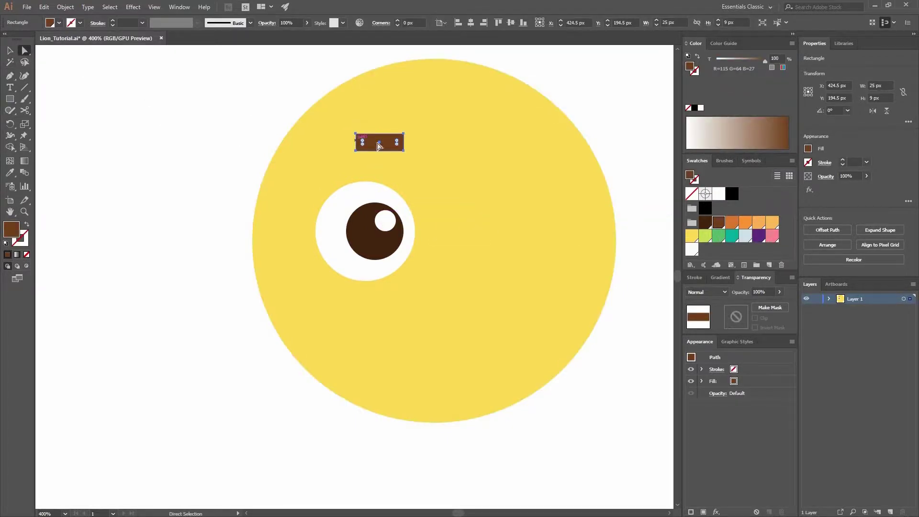
left_click_drag(364, 142, 401, 150)
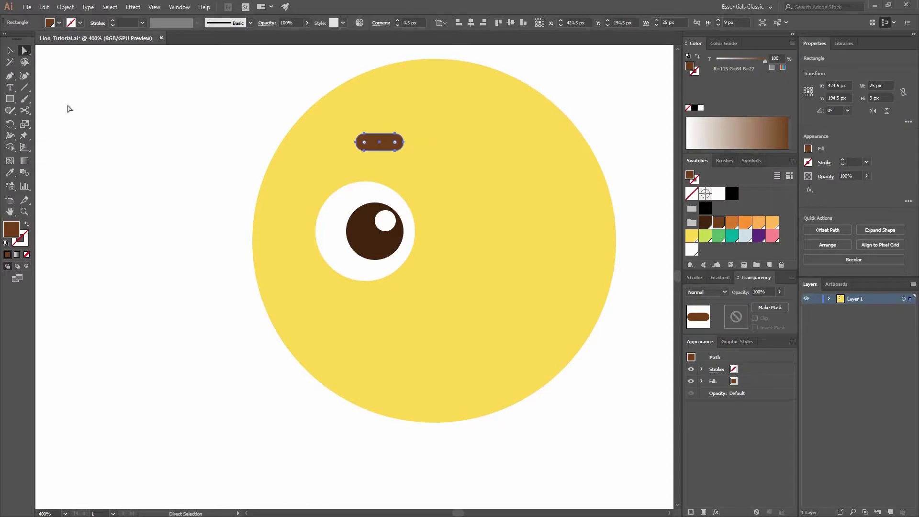
left_click(11, 52)
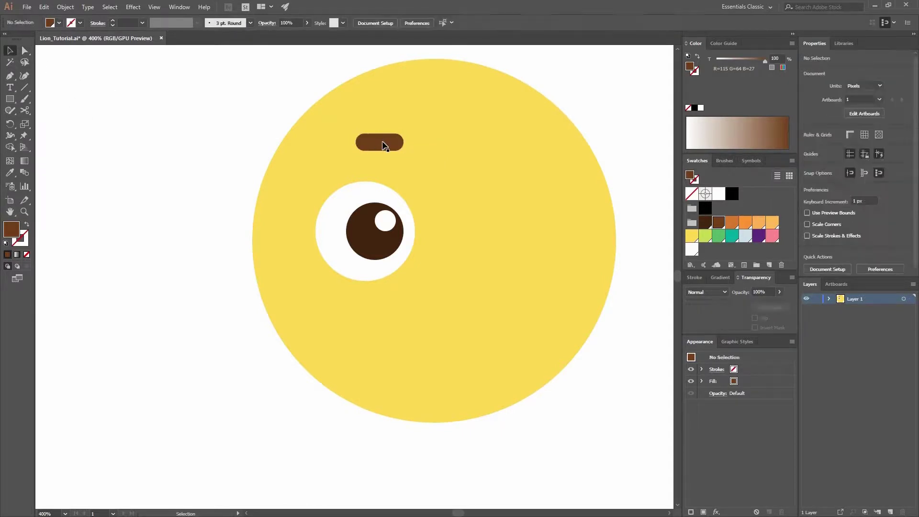
- Rotate the brown pill counterclockwise and move it just above the eye's upper left as an eyebrow
left_click_drag(407, 130, 399, 120)
left_click_drag(389, 141, 349, 159)
left_click(224, 112)
- Group the white eye circle, the brown pupil and the white highlight
left_click(394, 259)
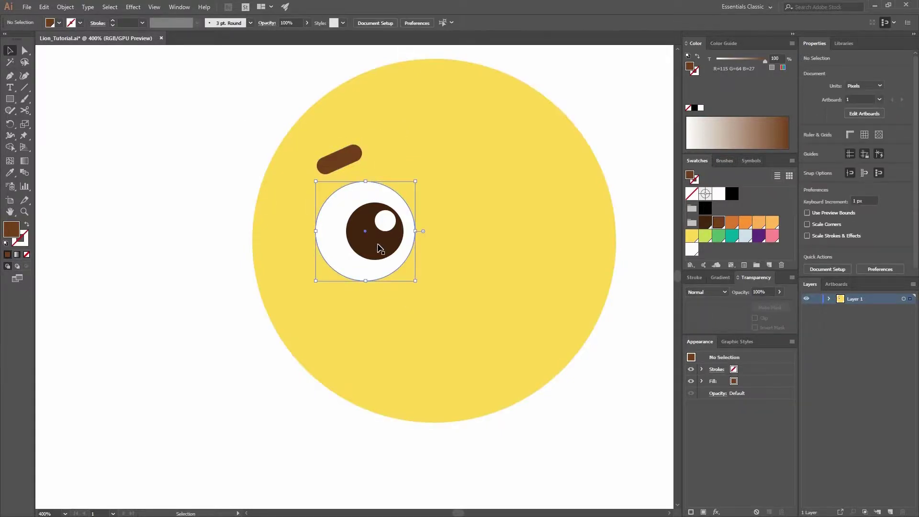
left_click(376, 230, "shift")
left_click(386, 221, "shift")
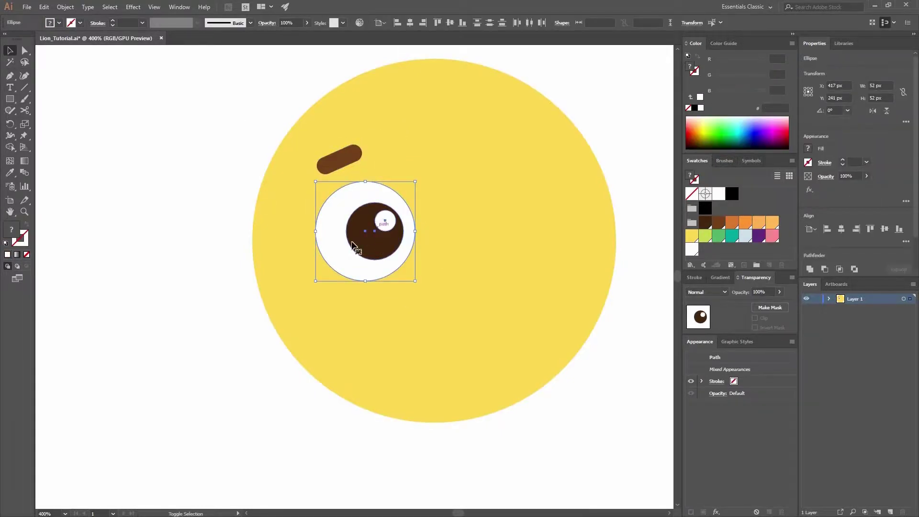
left_click(65, 7)
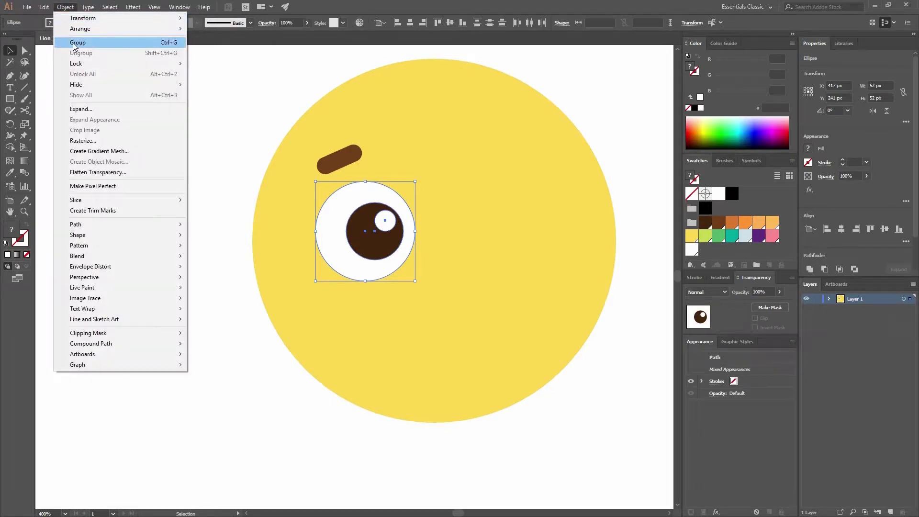
left_click(100, 45)
- Reflect a copy of the eye group across the vertical axis and move it about 81 px right as the second eye
right_click(382, 240)
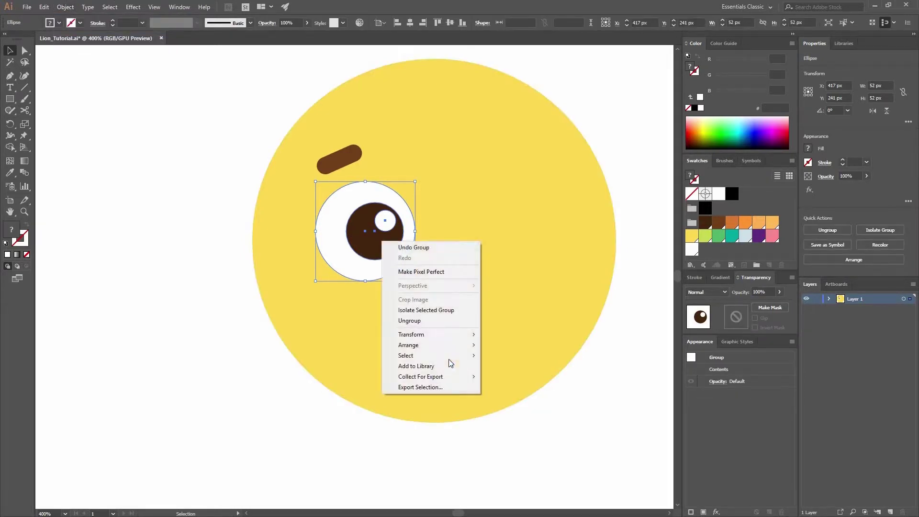
mouse_move(443, 335)
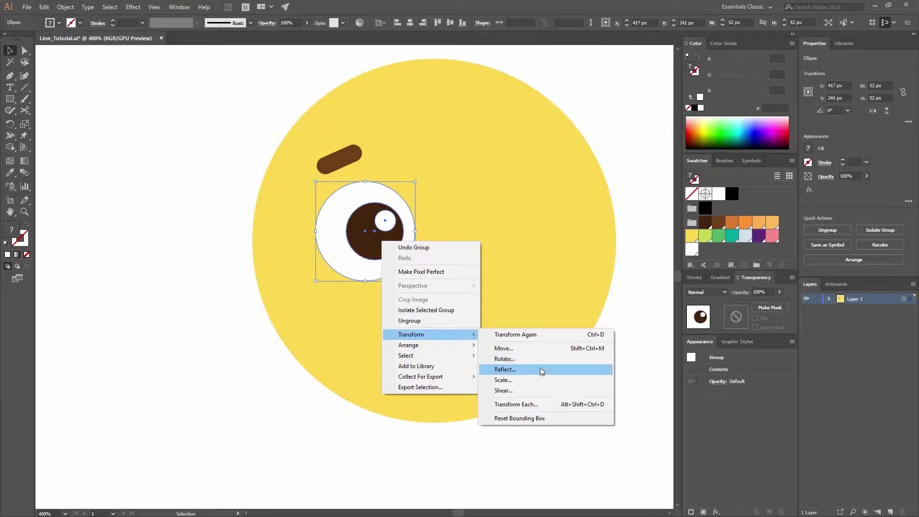
left_click(505, 369)
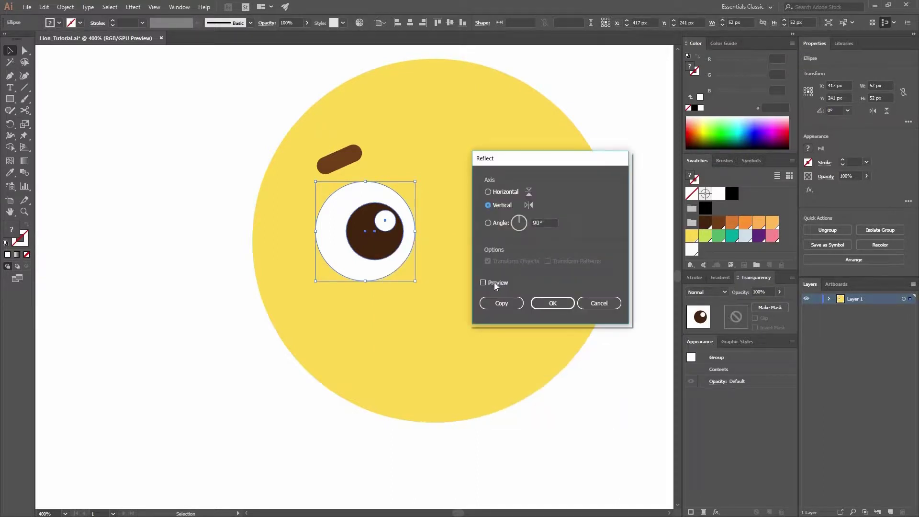
left_click(493, 282)
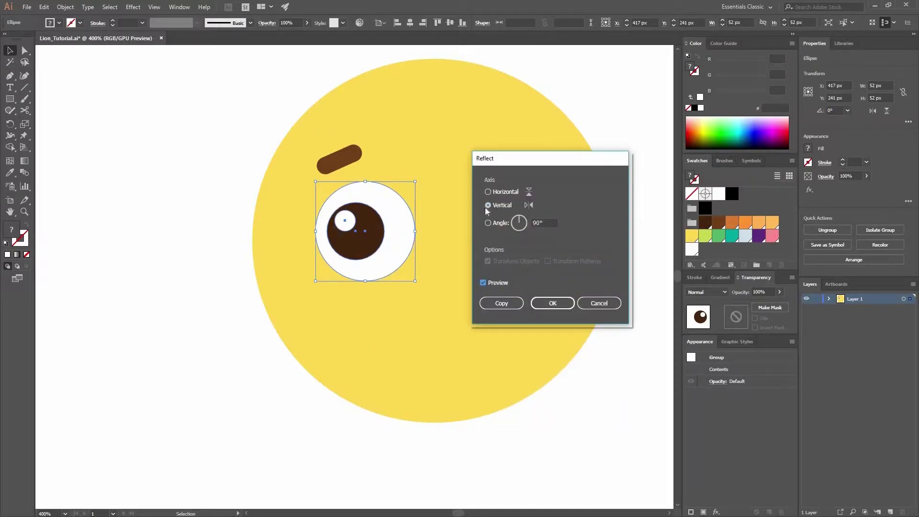
left_click(502, 303)
left_click_drag(354, 229, 501, 224)
- Reflect a copy of the eyebrow across the vertical axis and move it 101 px right, above the second eye
left_click(346, 157)
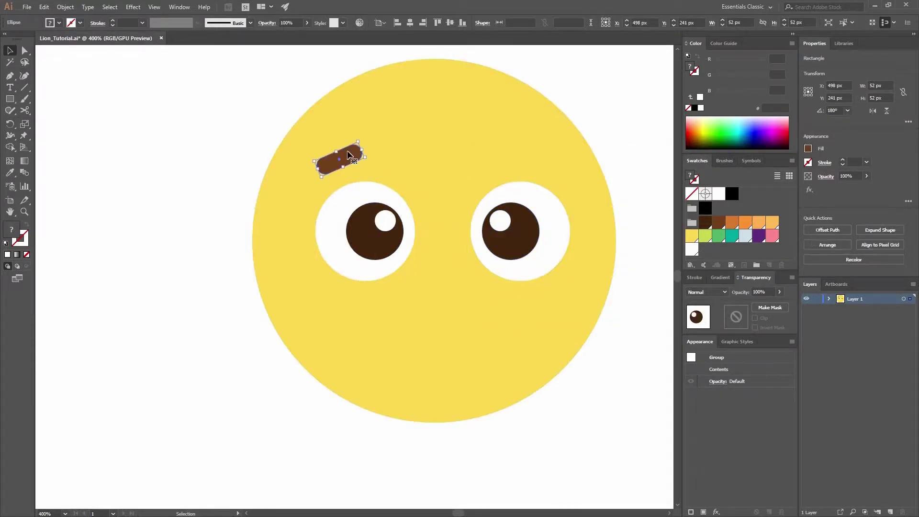
right_click(346, 157)
mouse_move(390, 302)
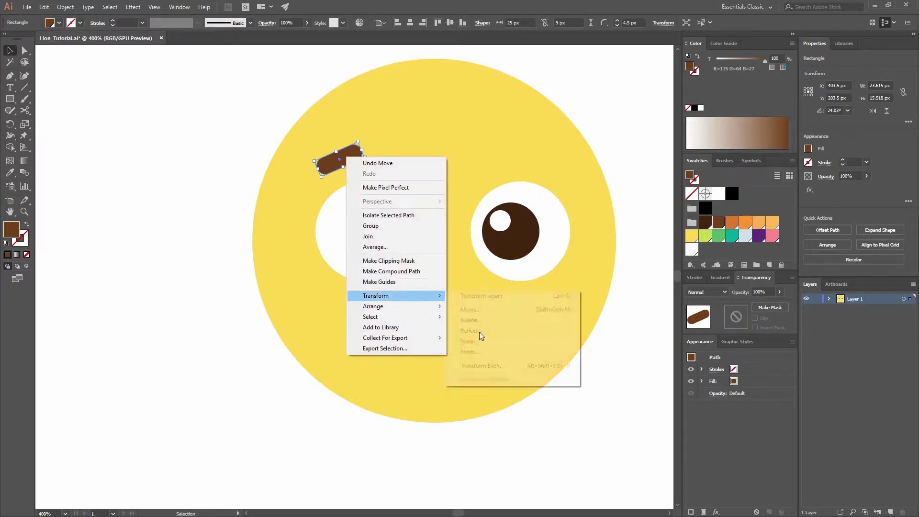
left_click(479, 331)
left_click(518, 306)
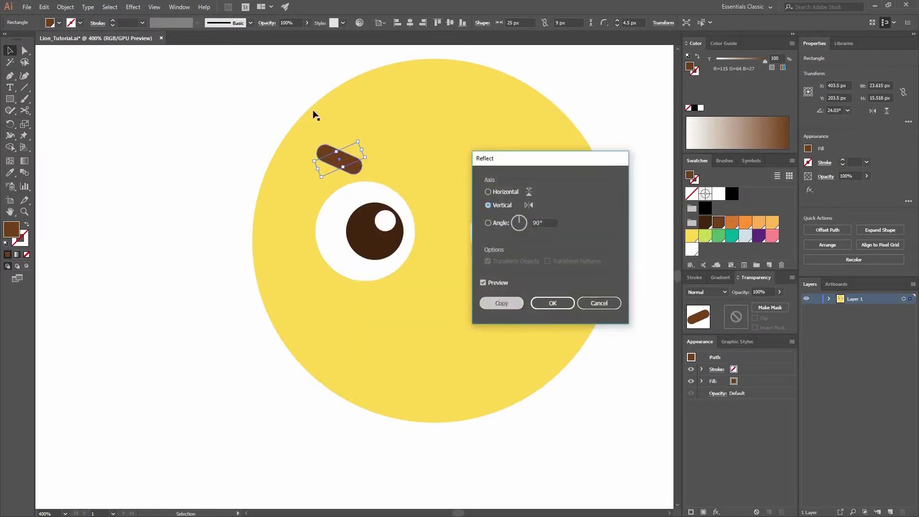
left_click(450, 156)
left_click_drag(355, 155, 548, 153)
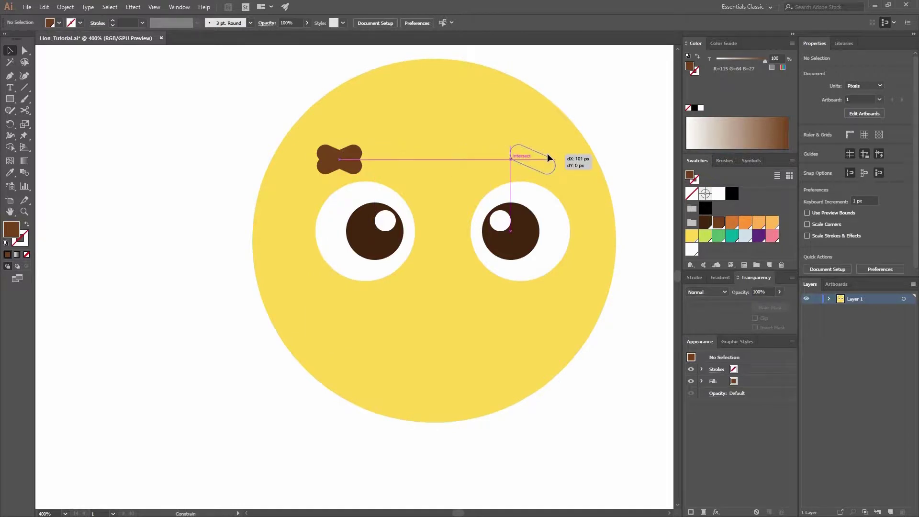
left_click(193, 159)
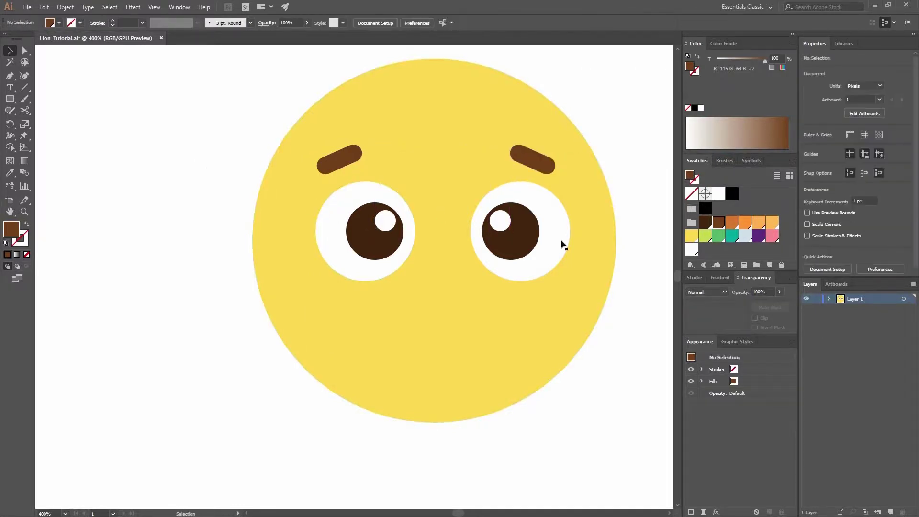
- Isolate the mirrored eye's group and move its white highlight to the pupil's upper right, matching the first eye
left_click(503, 223)
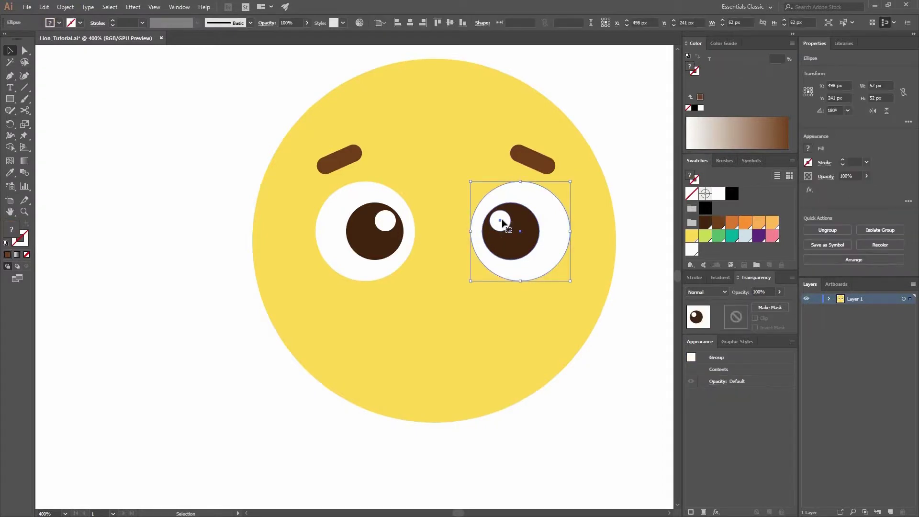
double_click(503, 223)
left_click_drag(500, 221, 520, 223)
left_click(433, 197)
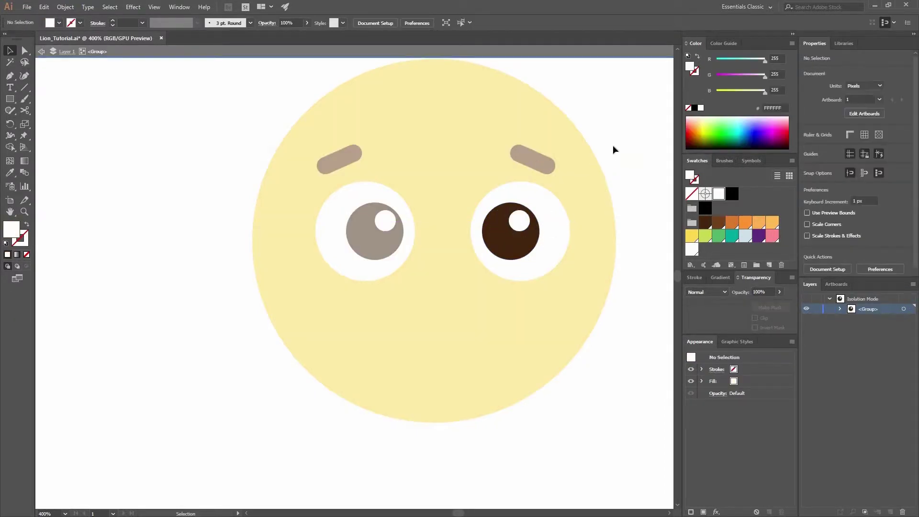
key("Escape")
- Group the two eyes together
left_click(536, 263)
left_click(374, 247, "shift")
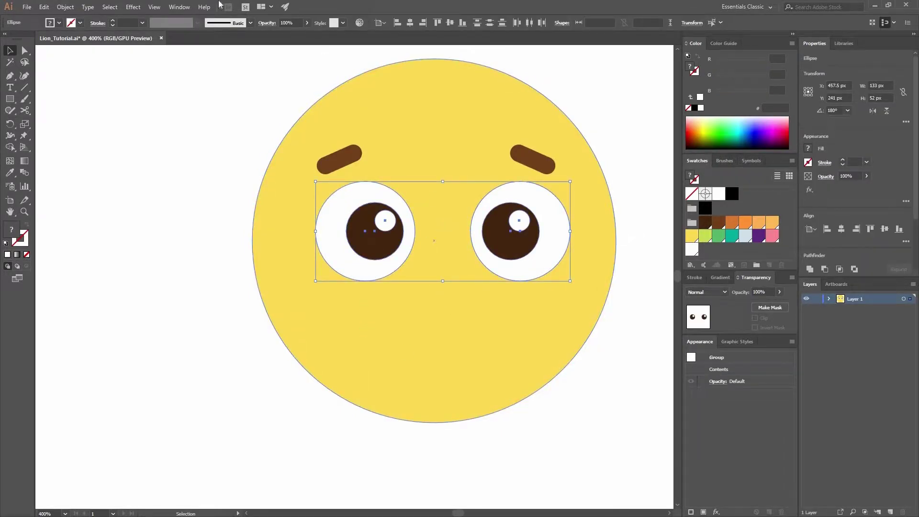
left_click(65, 7)
left_click(94, 53)
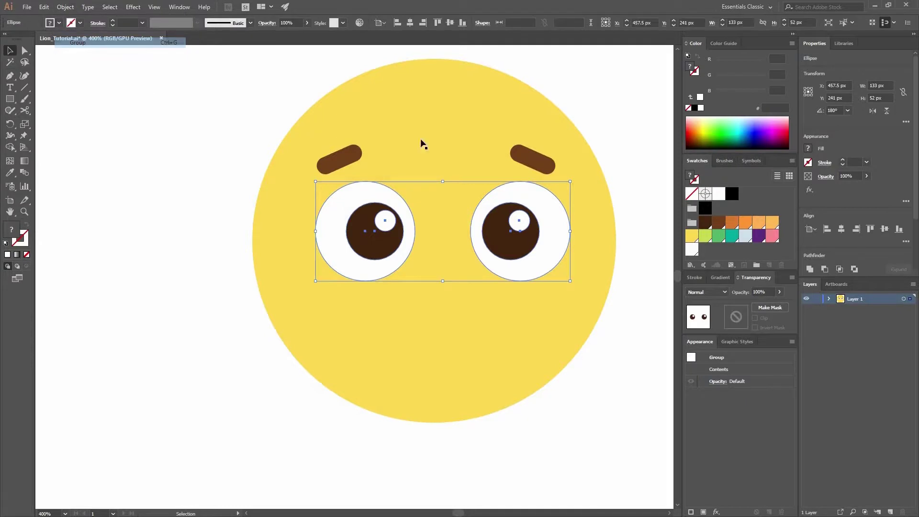
key("ctrl+shift+a")
- Group the two eyebrows and centre the eyes and eyebrows horizontally on the yellow head as the key object
left_click(360, 163)
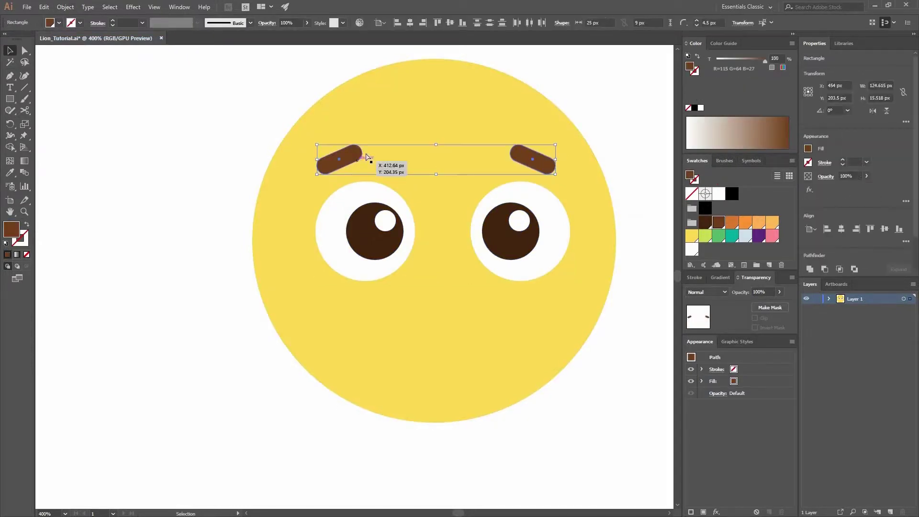
key("ctrl+a")
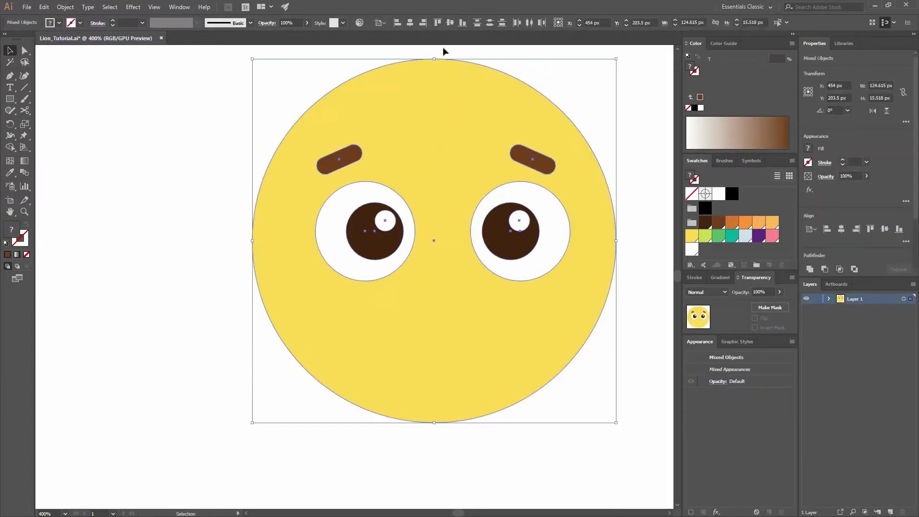
left_click(427, 57)
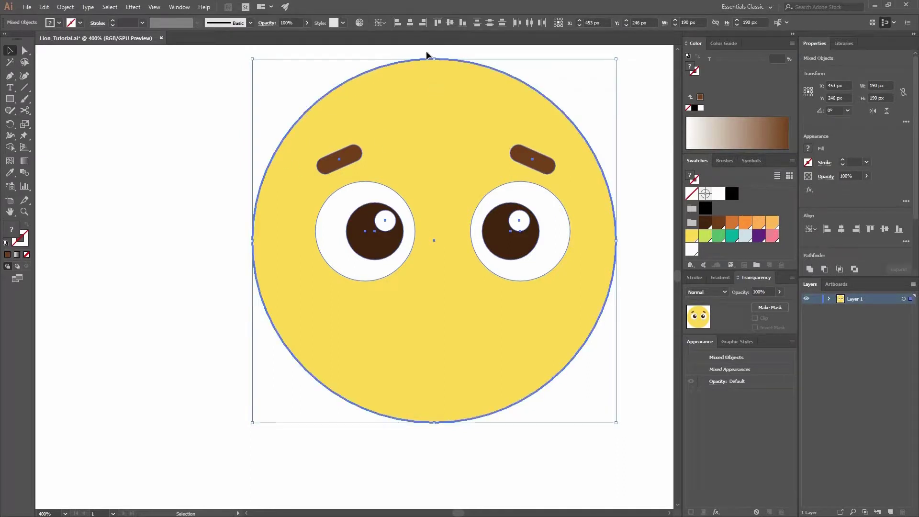
left_click(407, 25)
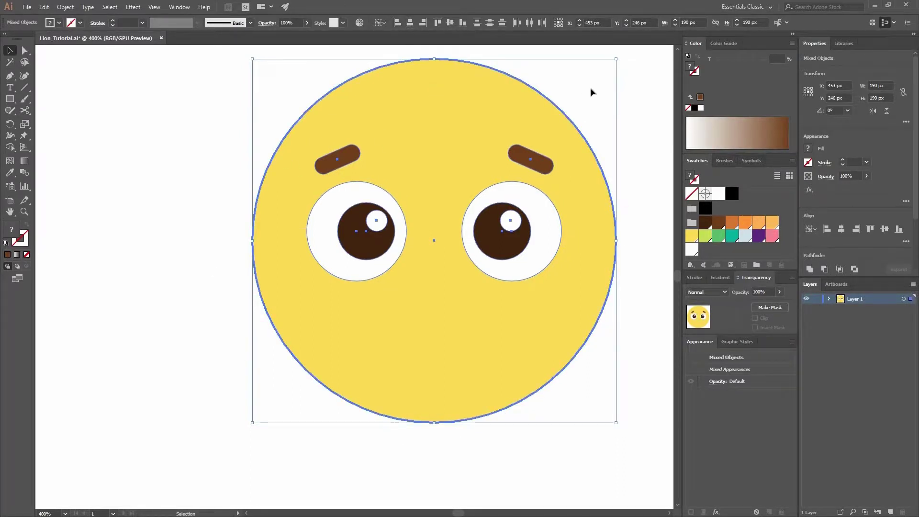
key("ctrl+shift+a")
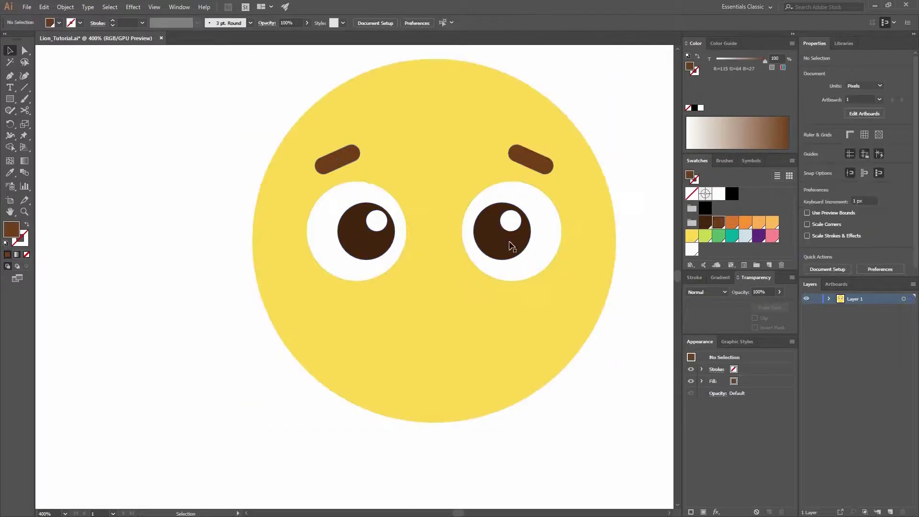
- Raise the yellow head circle's bottom anchor point straight up to flatten the chin
key("a")
left_click(434, 422)
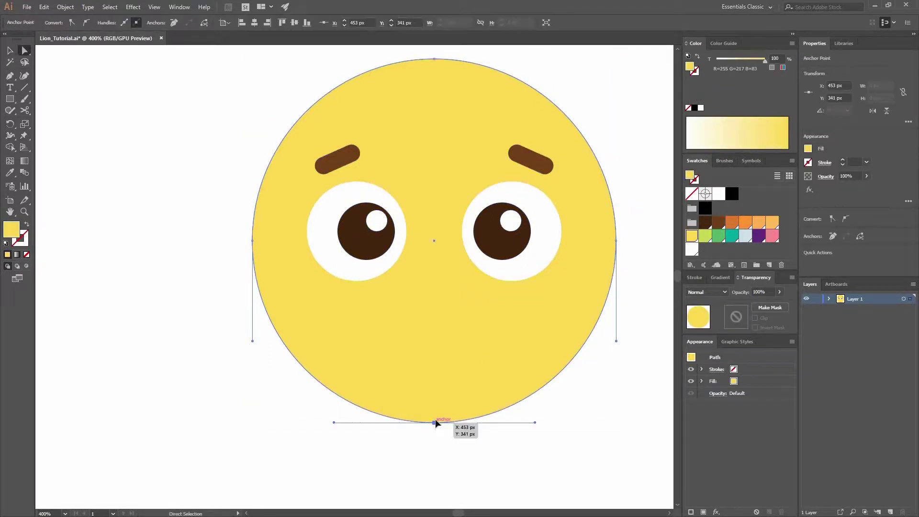
left_click_drag(439, 385, 440, 380)
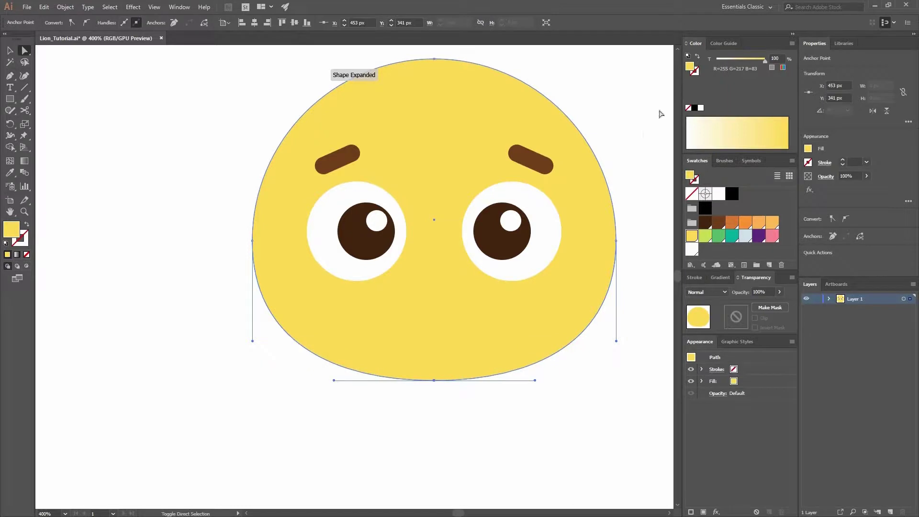
left_click(620, 156)
- Draw a 27 × 9 px rectangle on the forehead and fill it with the medium brown swatch
left_click_drag(453, 258, 433, 285)
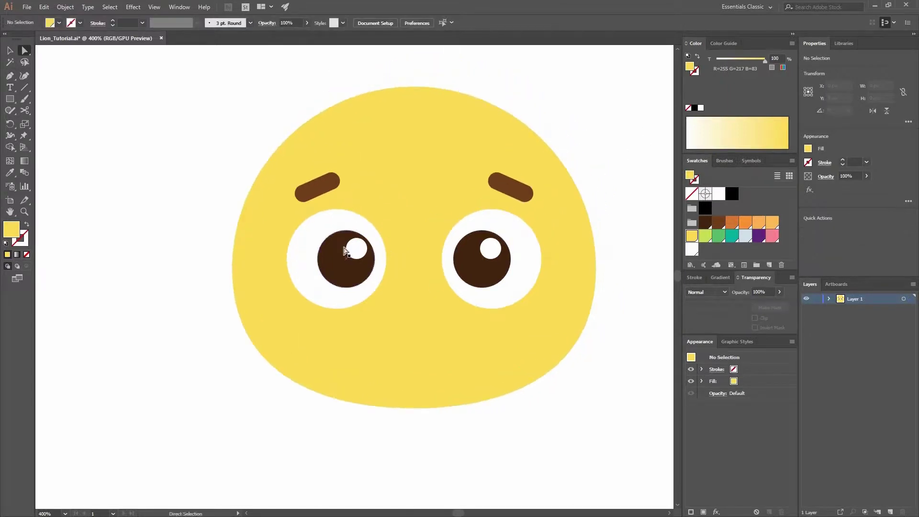
left_click(9, 99)
left_click(386, 167)
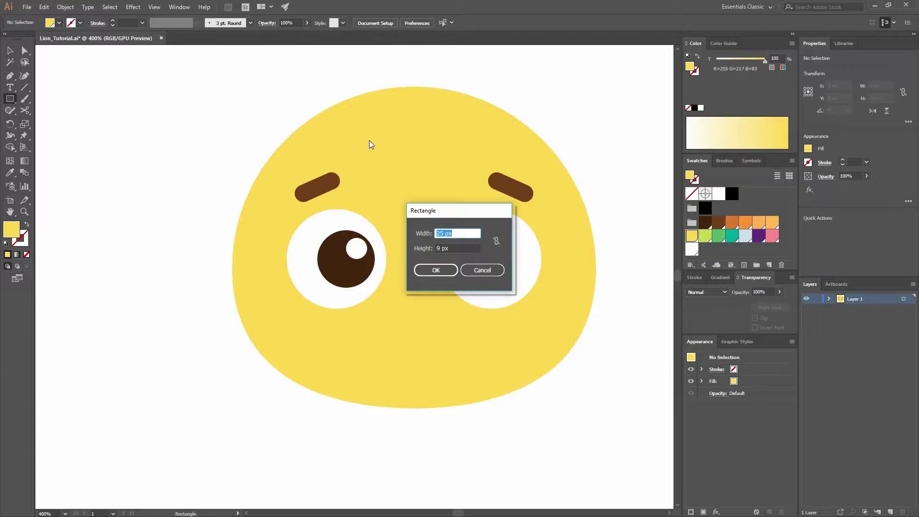
type("27")
left_click(437, 270)
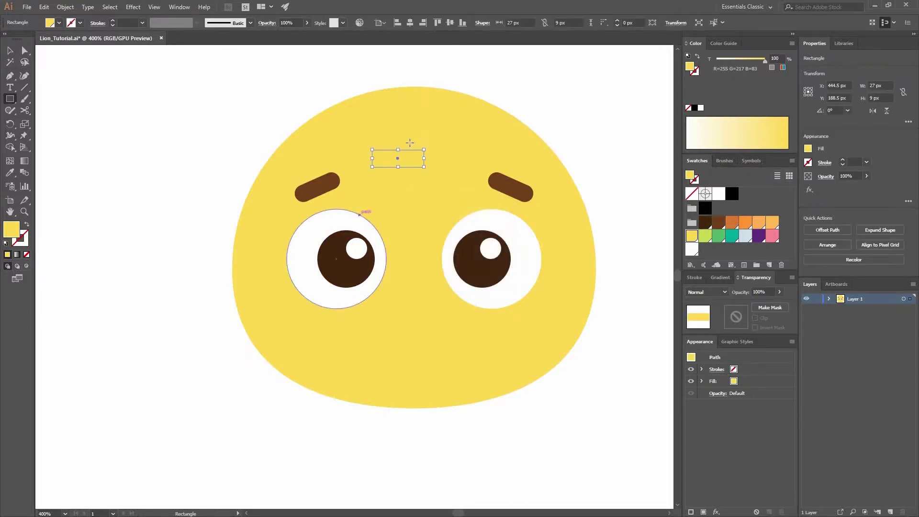
left_click(721, 222)
- Draw a 27 × 18 px rectangle on the forehead and fill it with the light orange swatch
left_click(460, 184)
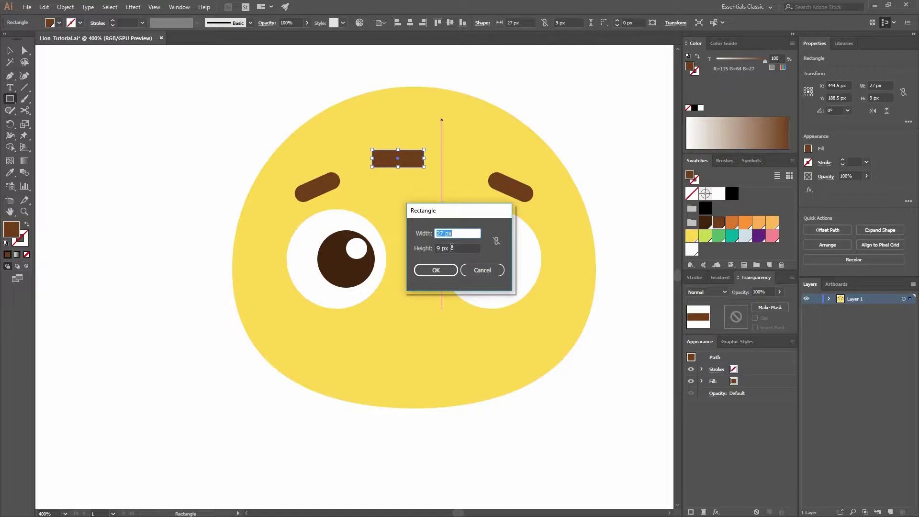
key("Tab")
type("18")
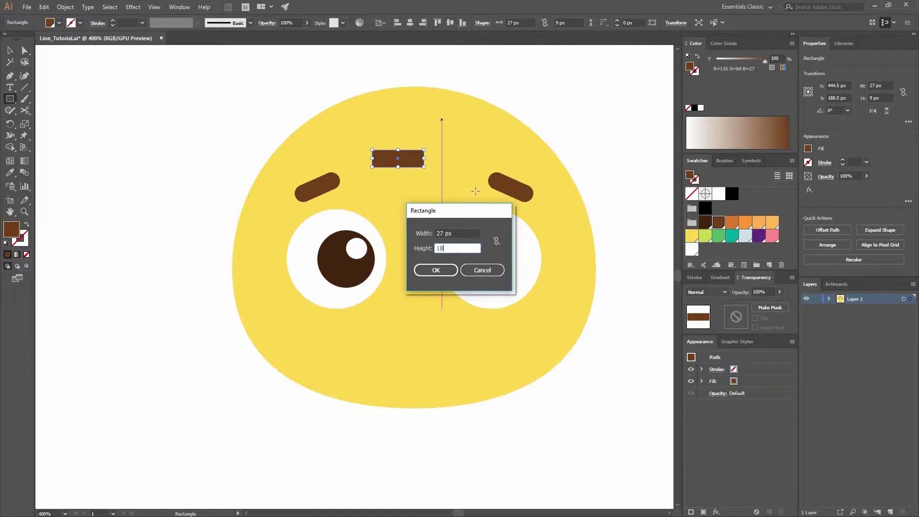
key("Return")
left_click(773, 222)
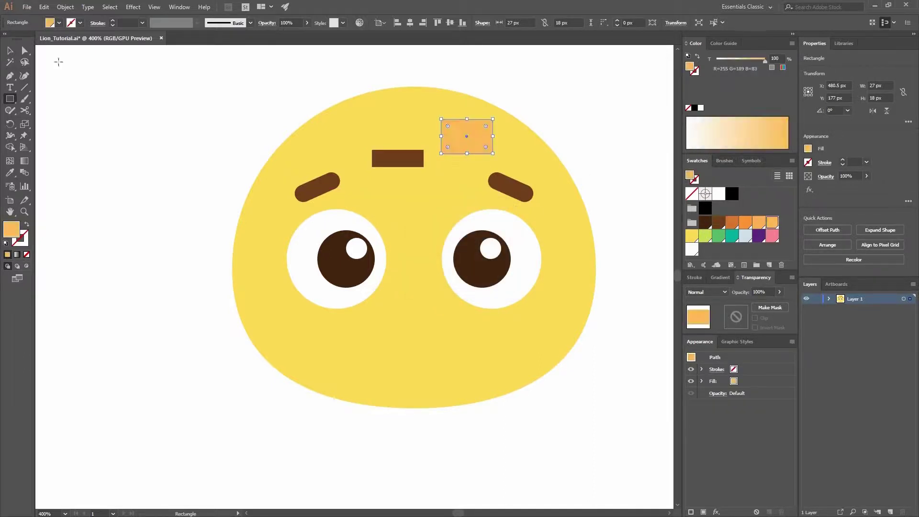
- Centre both rectangles horizontally on the head and move the brown one straight down between the eyes
left_click(10, 51)
left_click(462, 143, "shift")
left_click(432, 156)
left_click(454, 144)
left_click(397, 158, "shift")
left_click(495, 181, "shift")
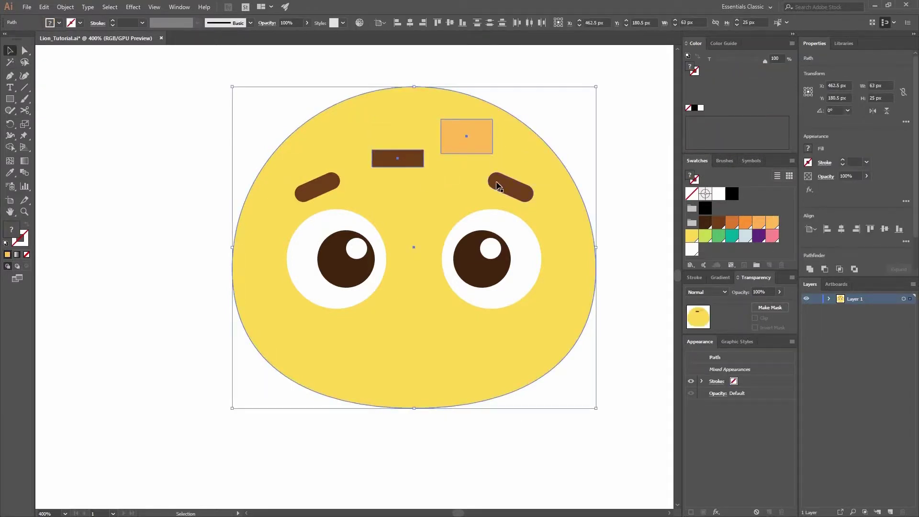
left_click(410, 22)
key("ctrl+shift+a")
left_click_drag(416, 160, 415, 214)
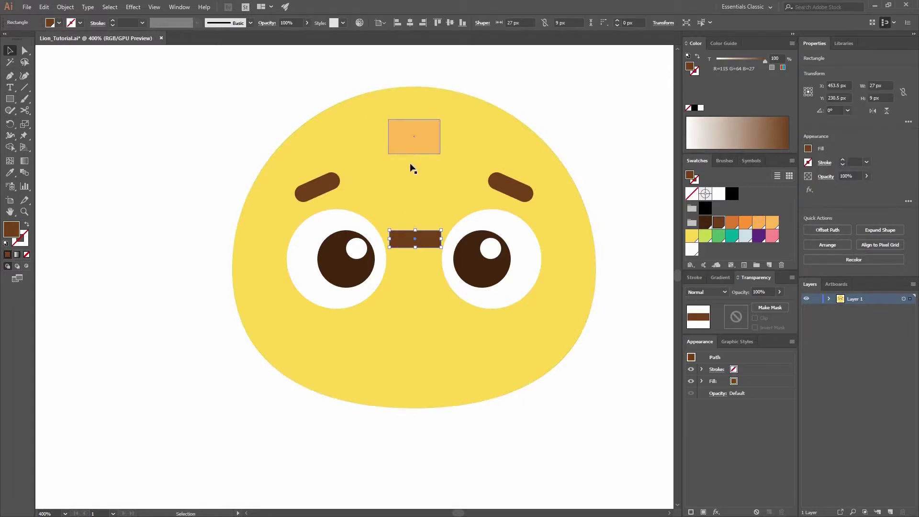
- Display the Align controls with the Distribute Spacing options shown
left_click(180, 7)
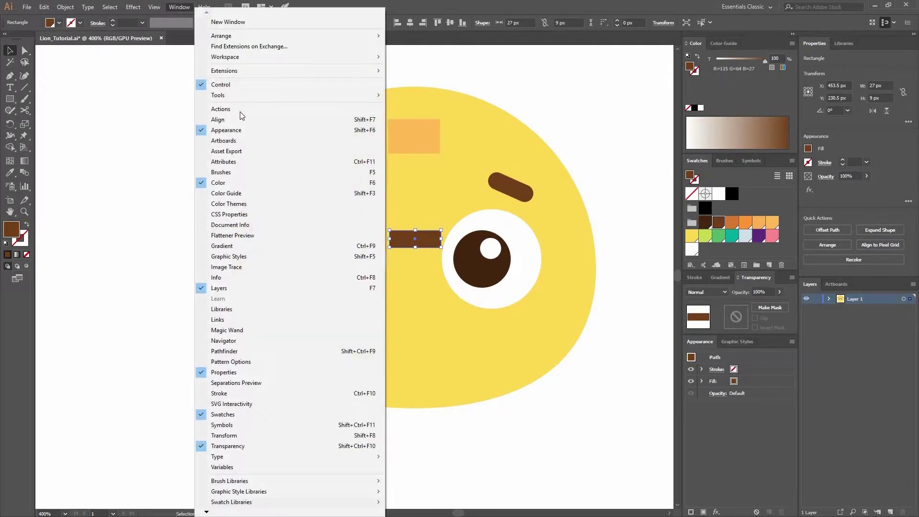
left_click(295, 119)
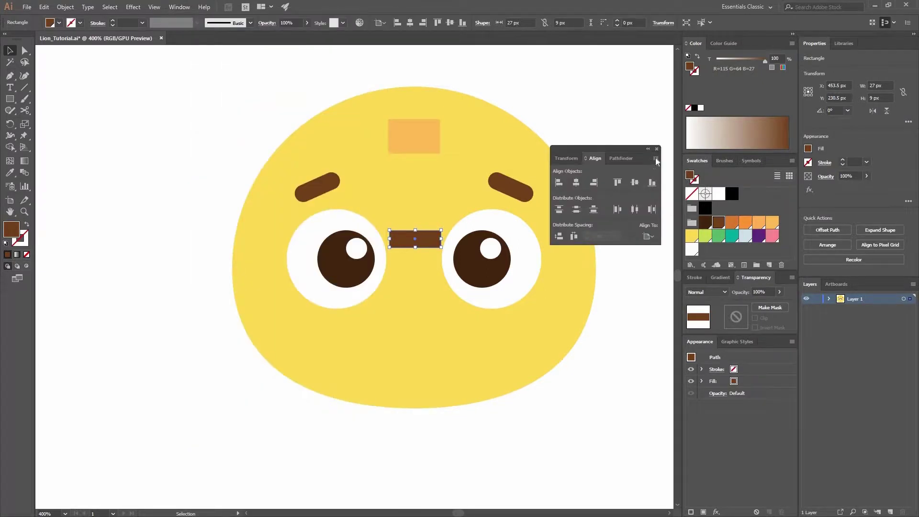
left_click(655, 159)
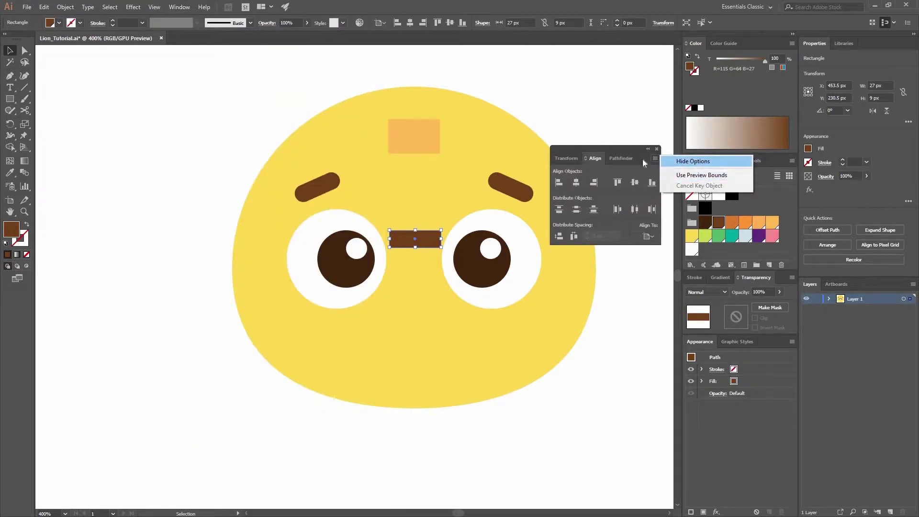
left_click(680, 162)
left_click(655, 159)
left_click(705, 163)
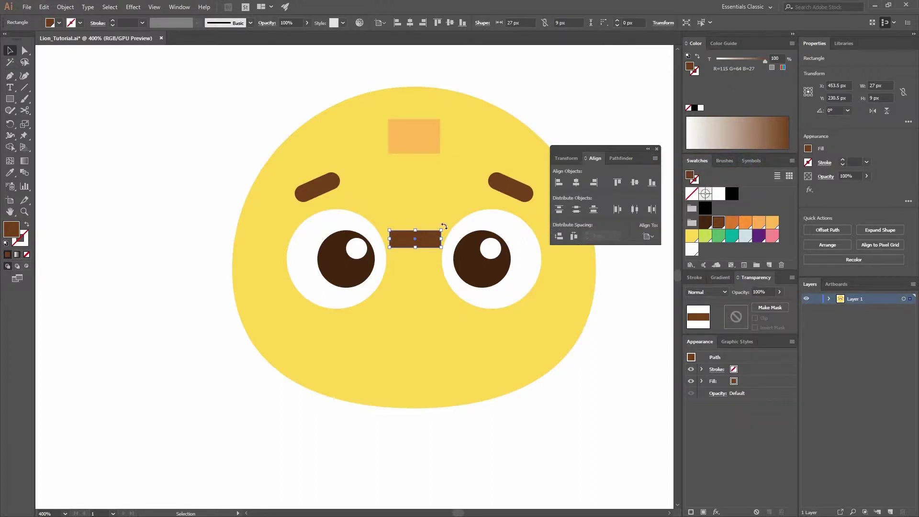
- Distribute the rectangles' vertical spacing at 0 px with the orange one as key object, placing the brown one directly beneath it
left_click(419, 145, "shift")
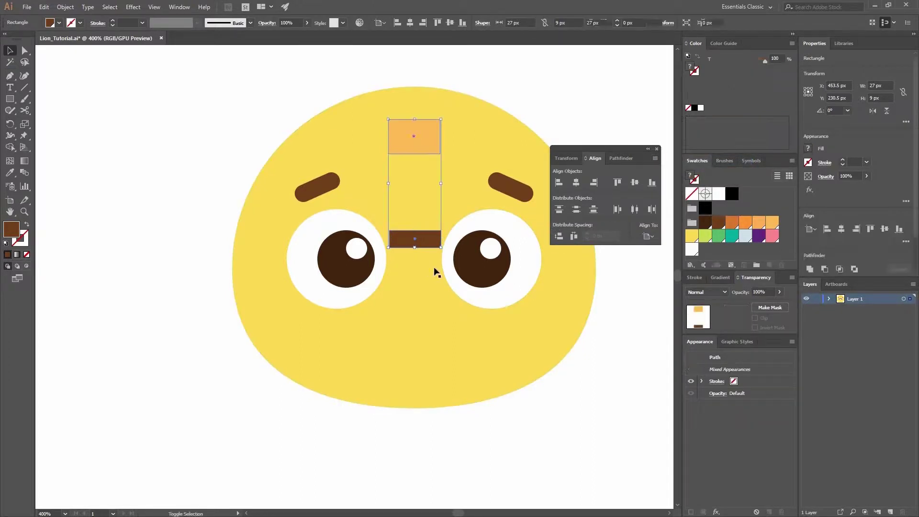
left_click(414, 138)
left_click(577, 236)
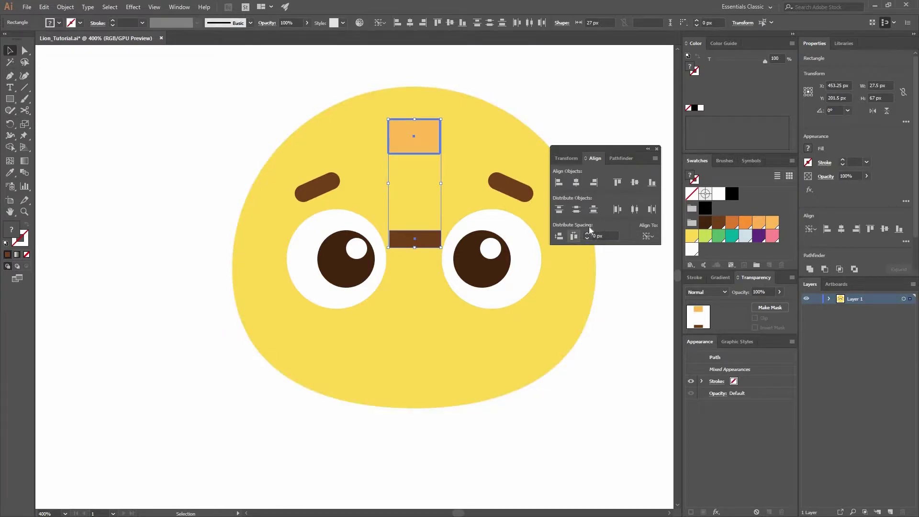
left_click(556, 237)
left_click(513, 99)
left_click(428, 138, "shift")
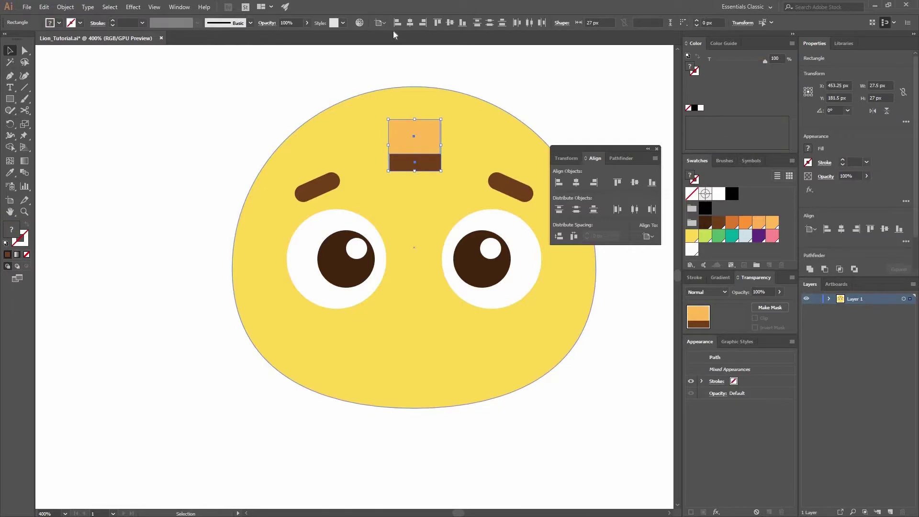
- Move both nose rectangles straight down from the forehead to between the eyes
left_click(434, 139)
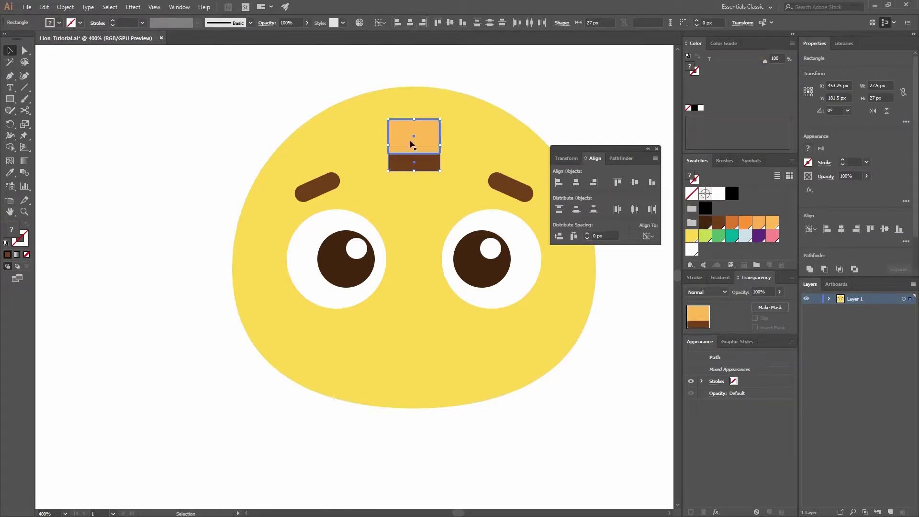
key("ctrl+shift+a")
left_click(420, 161)
left_click(430, 127, "shift")
left_click_drag(431, 127, 433, 253)
key("ctrl+shift+a")
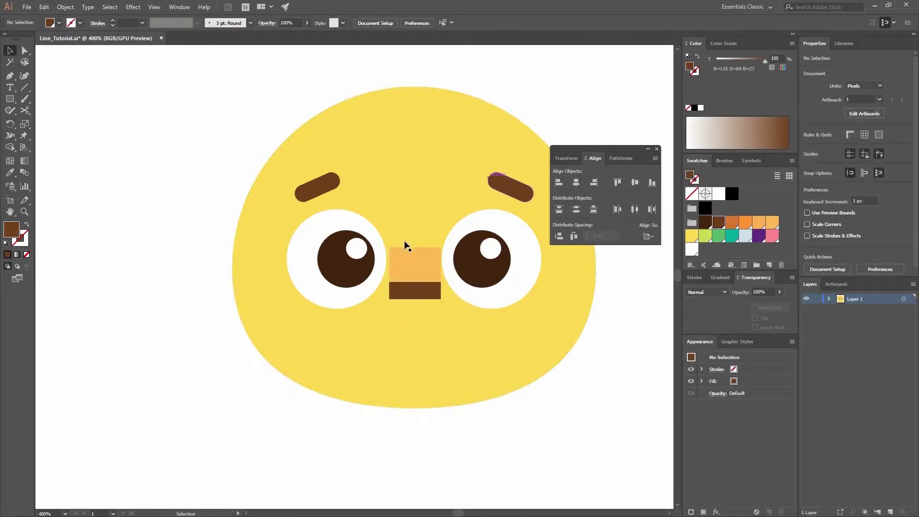
- Round the two bottom corners of the brown nose rectangle
key("a")
left_click(441, 299)
left_click(397, 294)
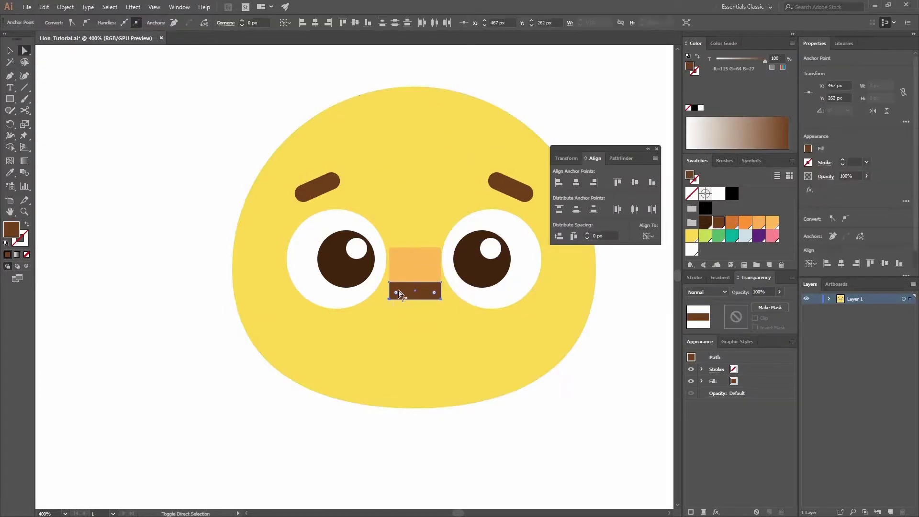
left_click_drag(411, 277, 444, 246)
- Taper the orange rectangle into a trapezoid by nudging its two top anchor points inward
left_click(441, 247)
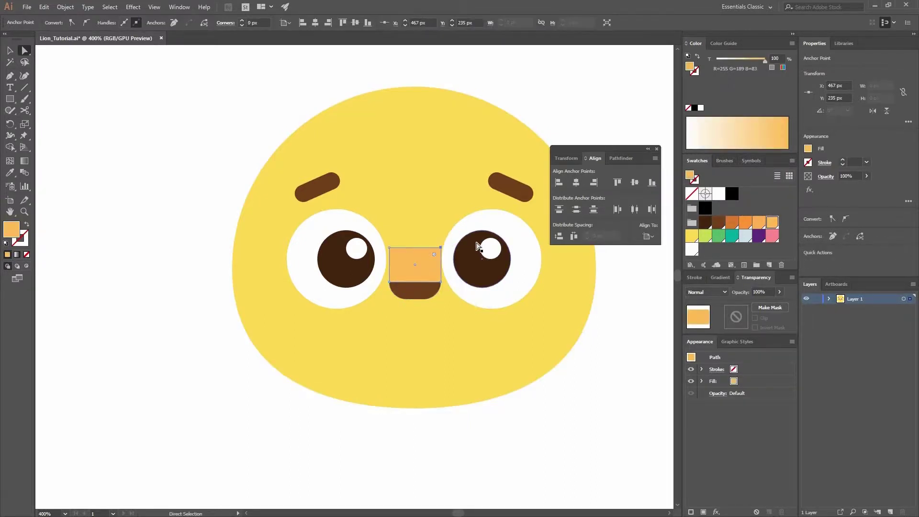
key("shift+Left")
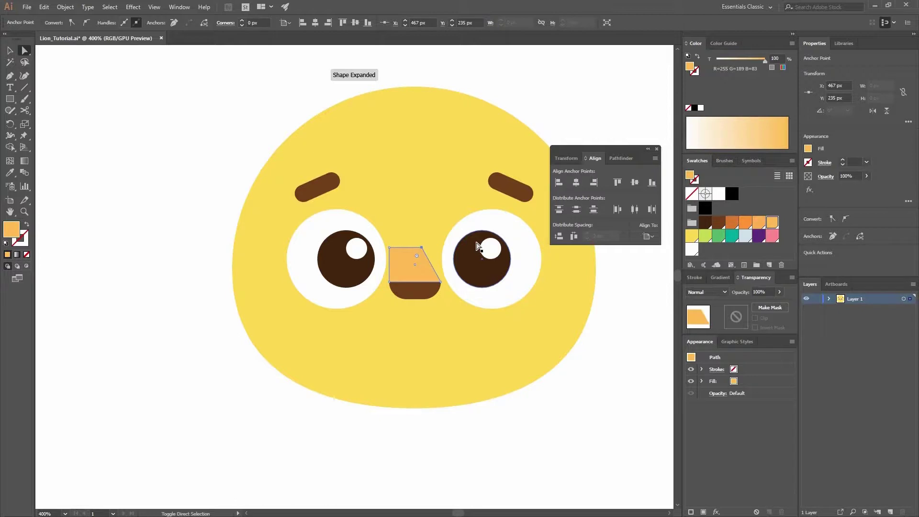
key("shift+Right")
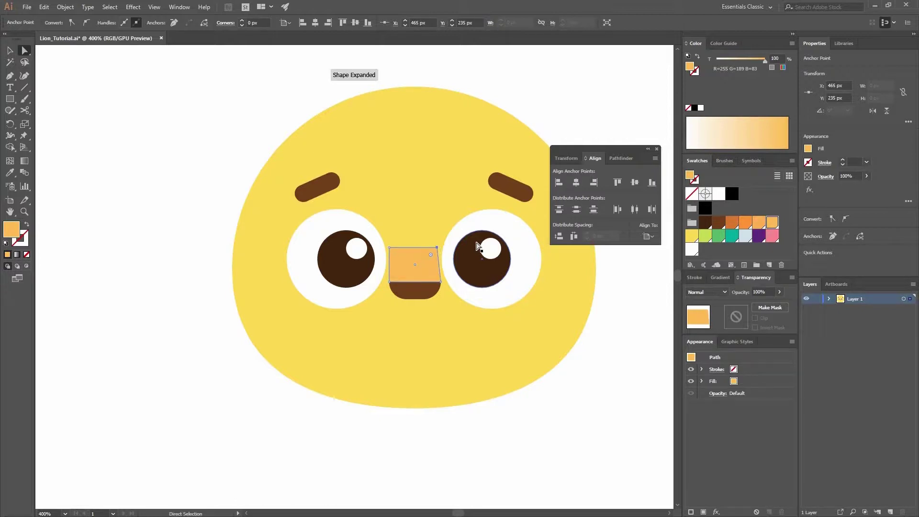
left_click(390, 247)
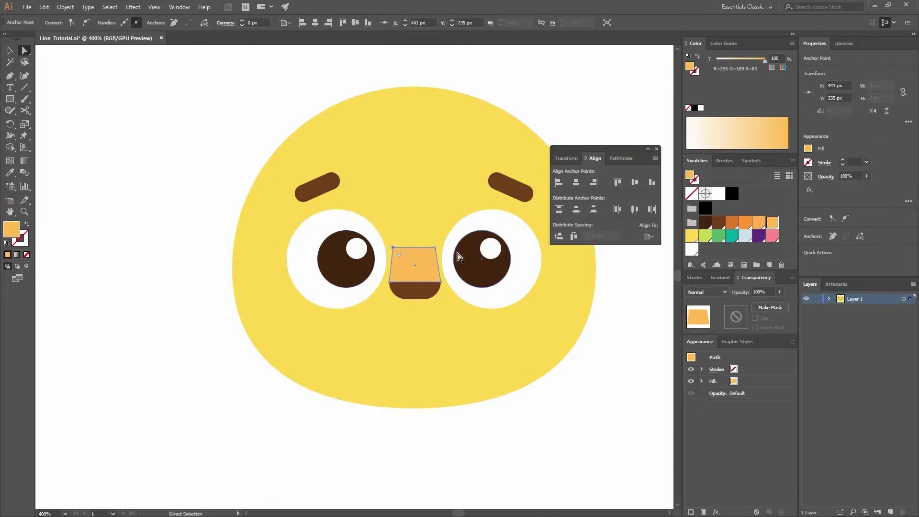
- Try rounding the orange trapezoid's top corners and undo the rounding
left_click(434, 248)
left_click(397, 247, "shift")
left_click_drag(410, 268, 418, 279)
key("v")
left_click(593, 301)
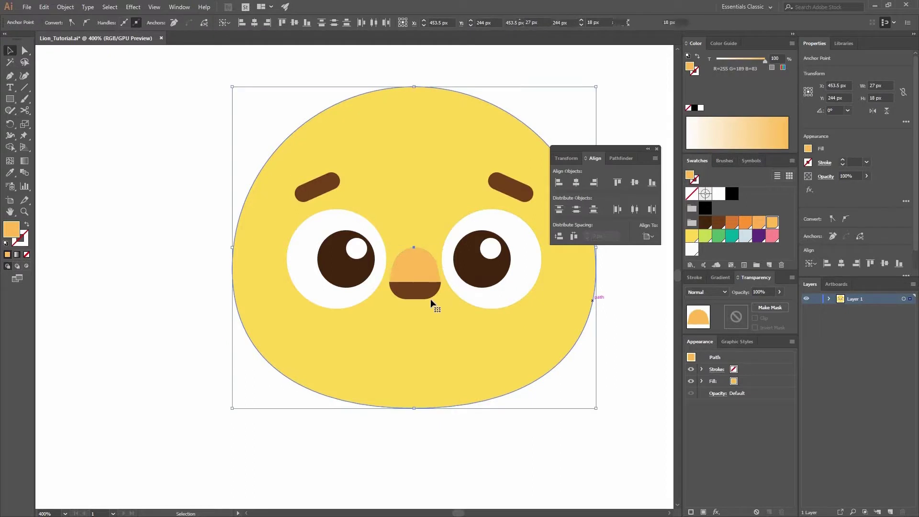
left_click(419, 290)
key("a")
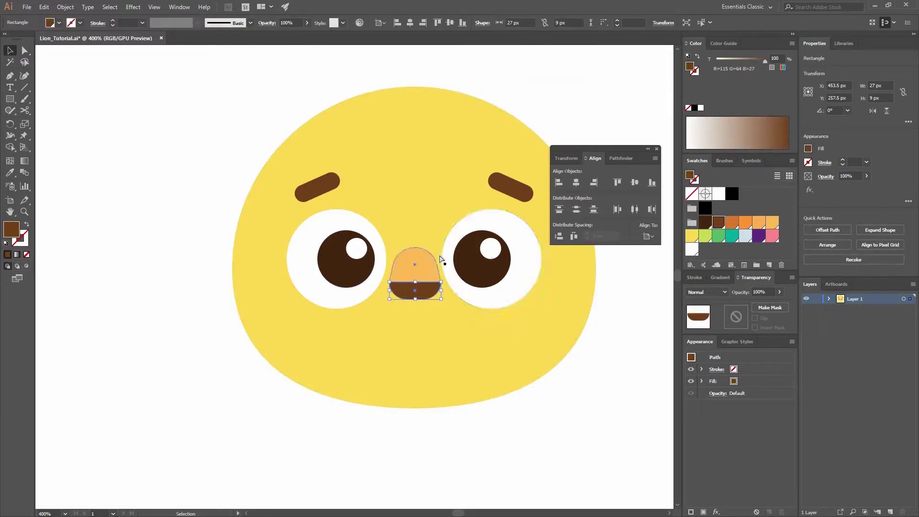
left_click(438, 260)
key("ctrl+z")
- Narrow the orange trapezoid's top further, placing its right anchor at X 461 px and its left anchor at X 446 px
left_click(434, 248)
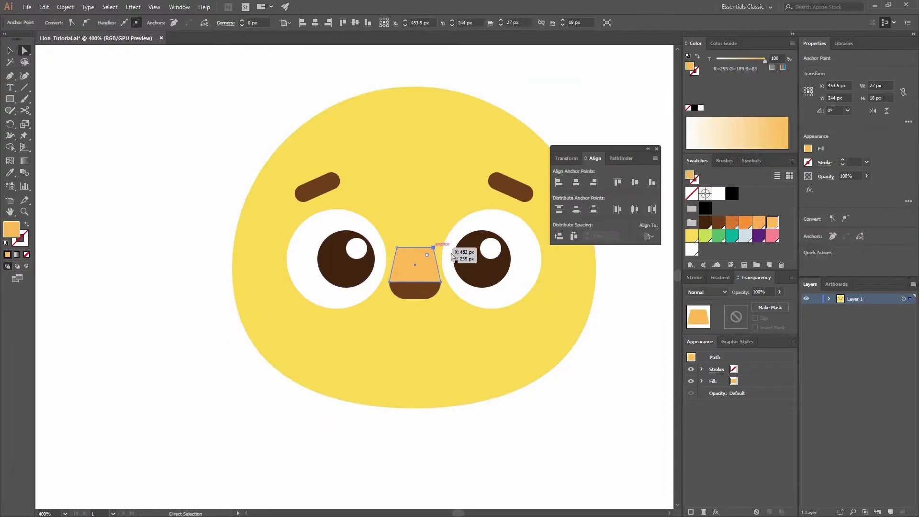
key("shift+Left")
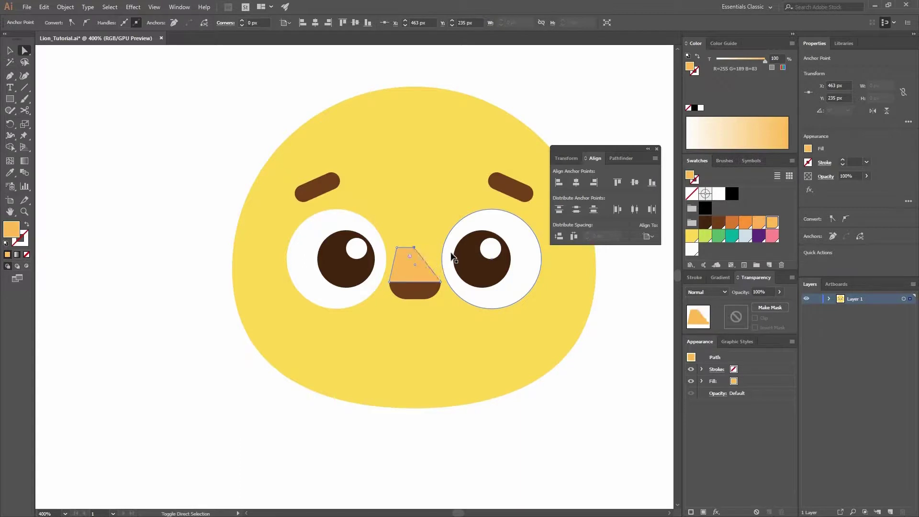
key("shift+Right")
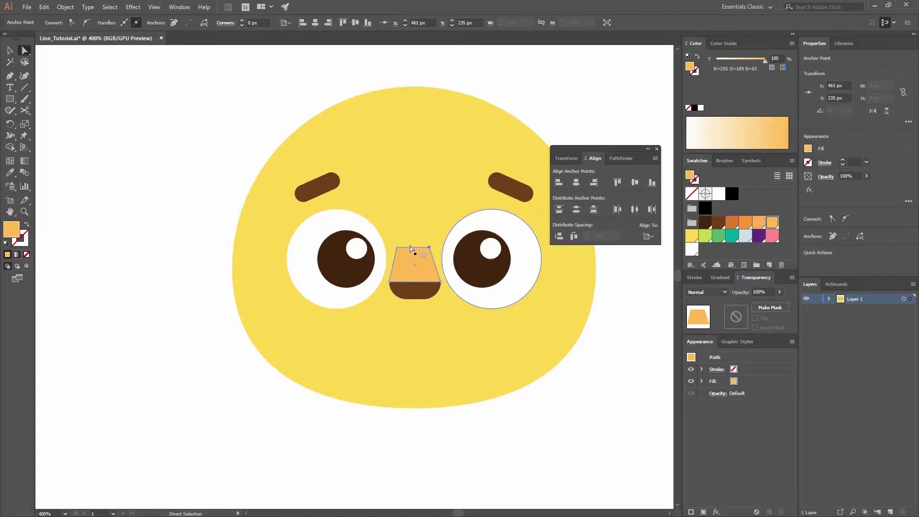
left_click(396, 247)
key("Right")
key("Right")
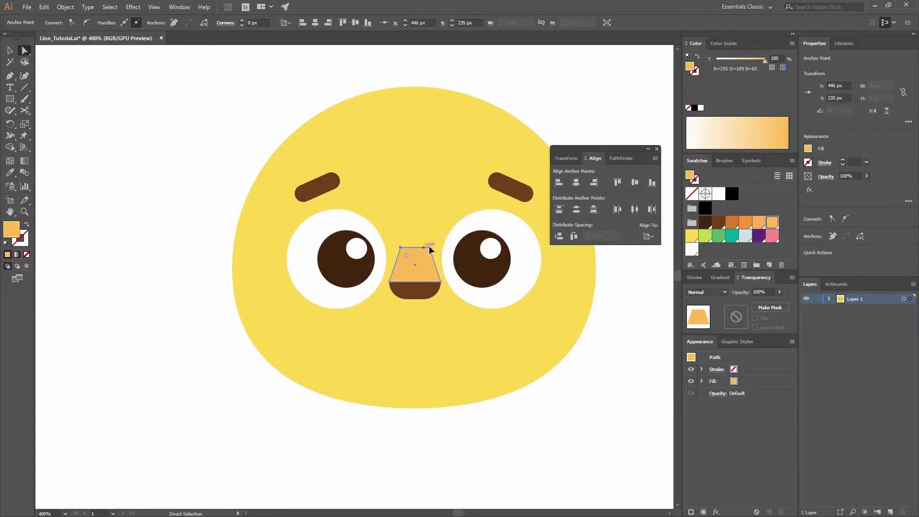
- Round both top corners of the orange trapezoid and deselect it
left_click(430, 248, "shift")
left_click_drag(423, 256, 414, 278)
key("v")
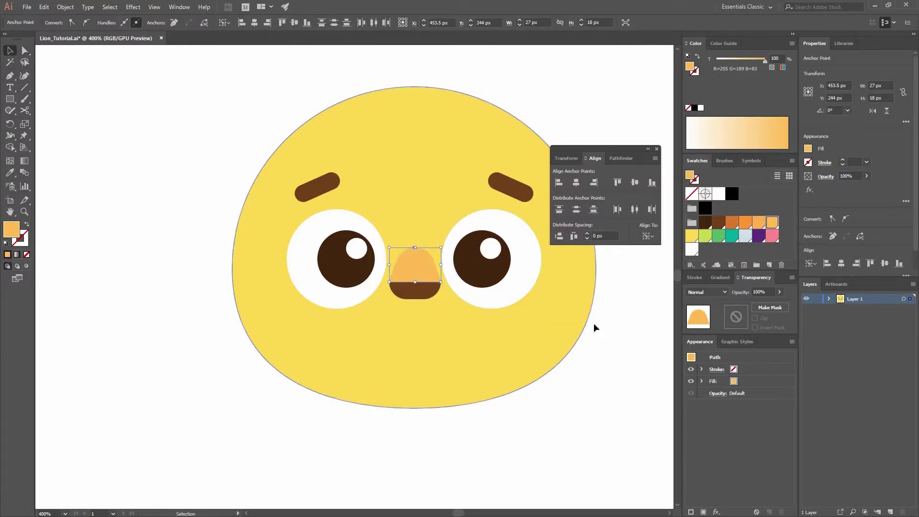
left_click(592, 315)
key("ctrl+shift+a")
- Isolate the eye group and shift the whole right eye slightly outward, away from the nose
left_click_drag(419, 216, 401, 185)
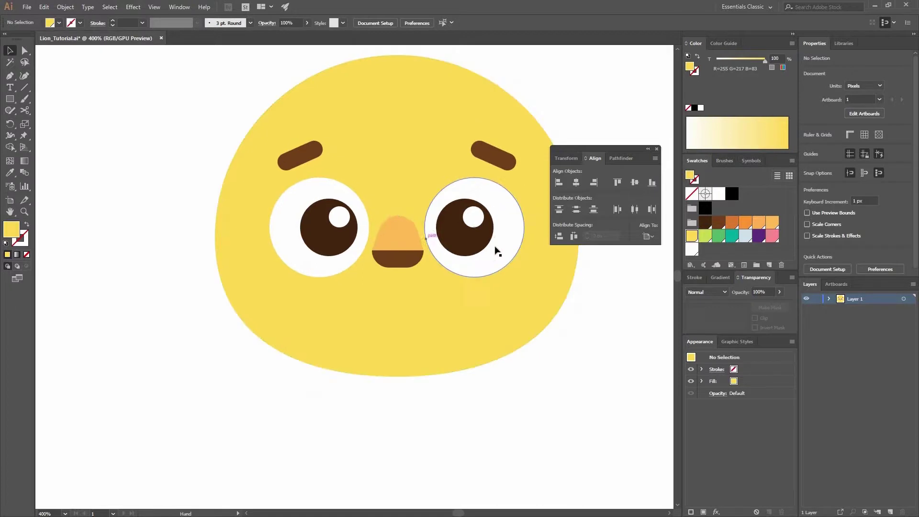
double_click(470, 237)
left_click_drag(478, 240, 579, 271)
double_click(591, 293)
- Center the pair of eyes horizontally on the head, using the head as key object
left_click(498, 266)
left_click(444, 118, "shift")
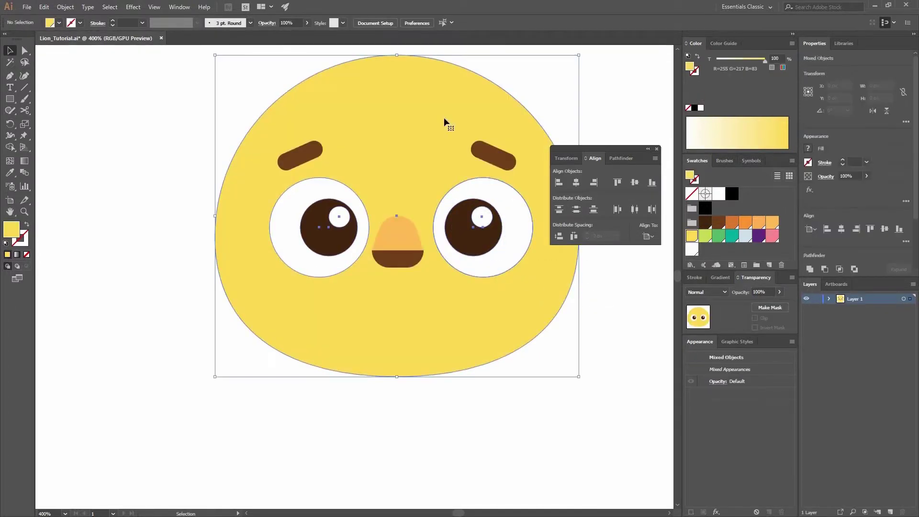
left_click(443, 118)
key("ctrl+shift+a")
- Group the orange and brown nose shapes and center the nose horizontally on the head
left_click(402, 242)
key("ctrl+g")
left_click(409, 143, "shift")
left_click(410, 141)
left_click(576, 182)
key("ctrl+shift+a")
- Draw the left half of the smile with the Pen tool, as a downward curve ending centered below the nose
left_click_drag(493, 213, 475, 186)
left_click_drag(372, 302, 355, 320)
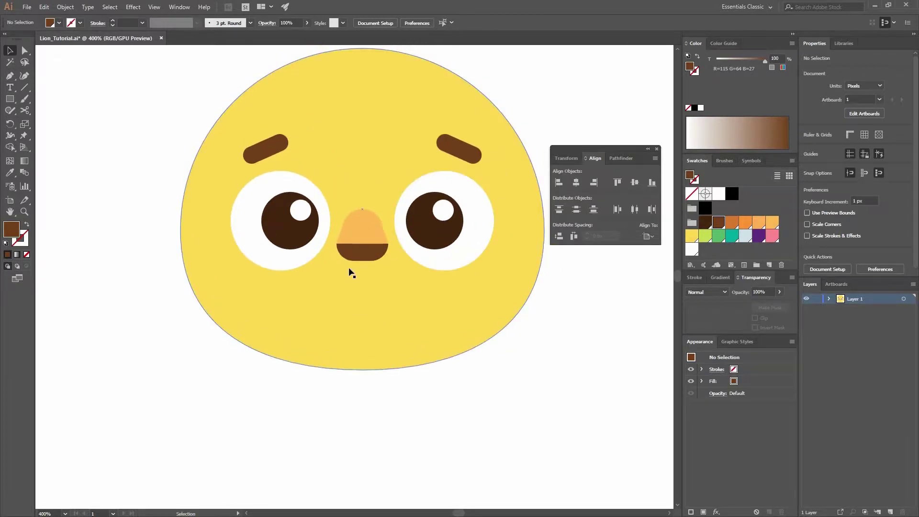
left_click(10, 75)
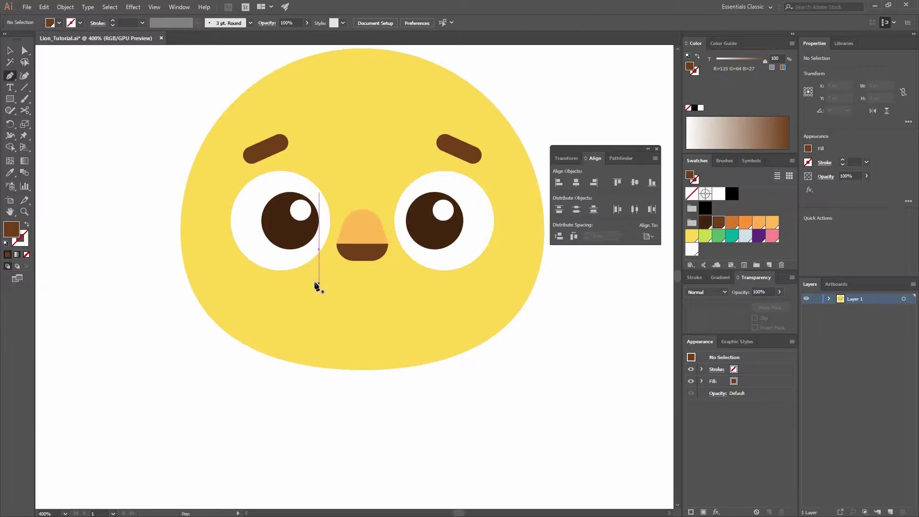
left_click_drag(362, 284, 390, 264)
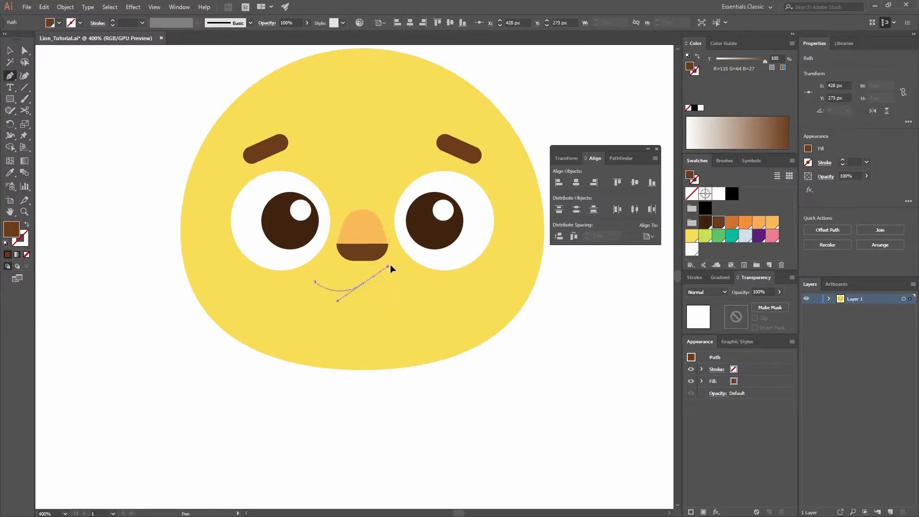
key("ctrl+z")
left_click_drag(336, 295, 355, 295)
left_click(362, 279)
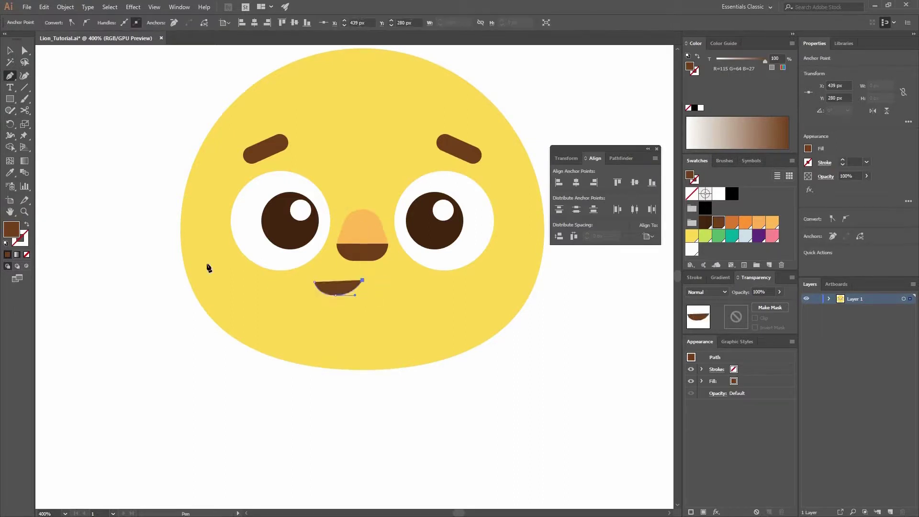
- Turn the smile curve's fill into an orange stroke without fill, and adjust the handle at its lowest anchor point
left_click_drag(60, 236, 26, 232)
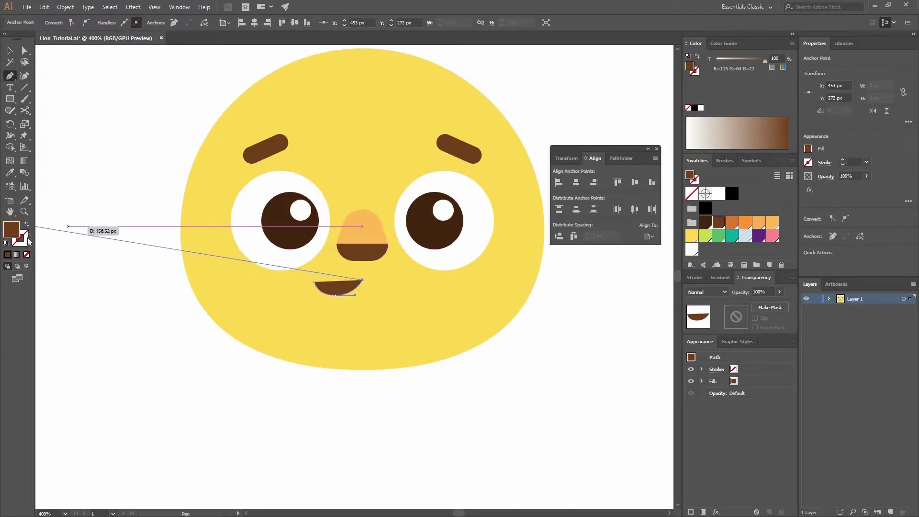
key("shift+x")
key("a")
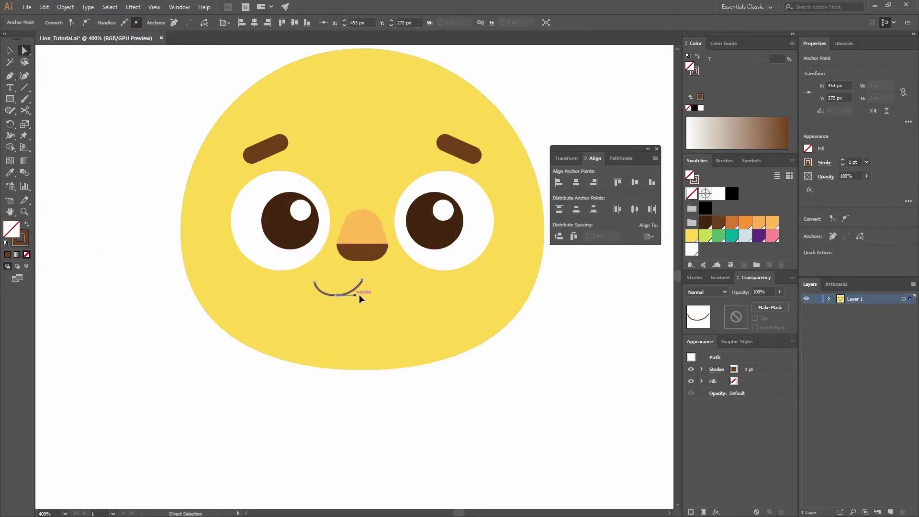
left_click_drag(360, 296, 360, 296)
key("comma")
key("shift+x")
key("slash")
left_click_drag(360, 296, 354, 296)
- Set the smile curve's stroke weight to 1.5 pt
left_click(695, 277)
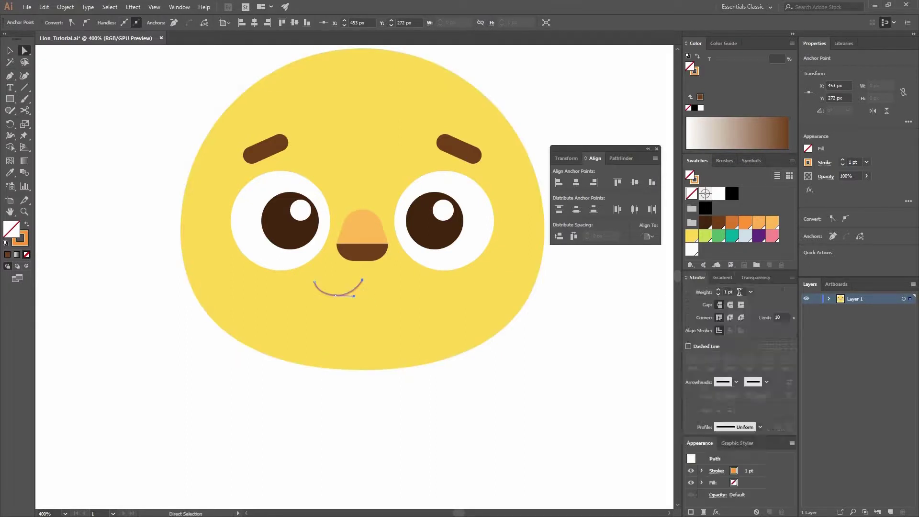
left_click_drag(737, 292, 677, 268)
type("1.5")
key("Return")
key("v")
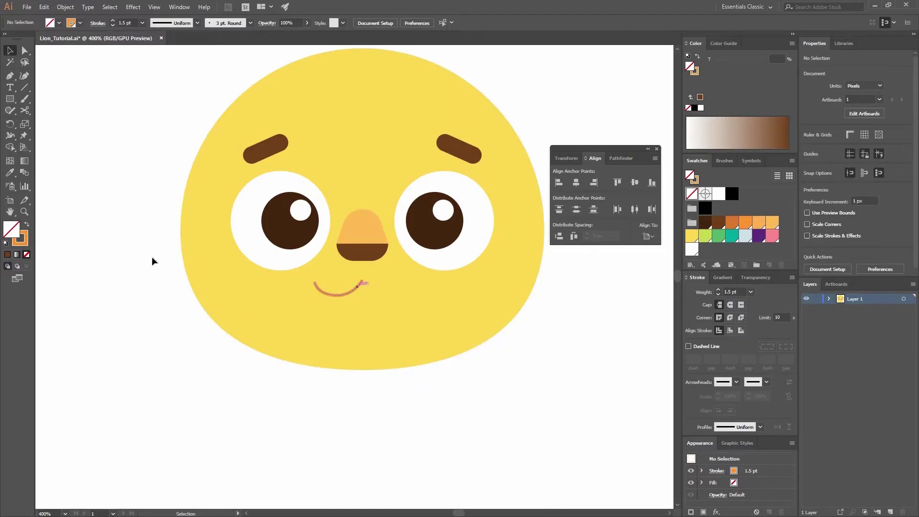
- Reflect a copy of the smile curve across its inner endpoint below the nose to form the right half
left_click_drag(8, 126, 48, 137)
left_click(363, 280)
left_click_drag(403, 299, 430, 309)
key("a")
left_click(492, 382)
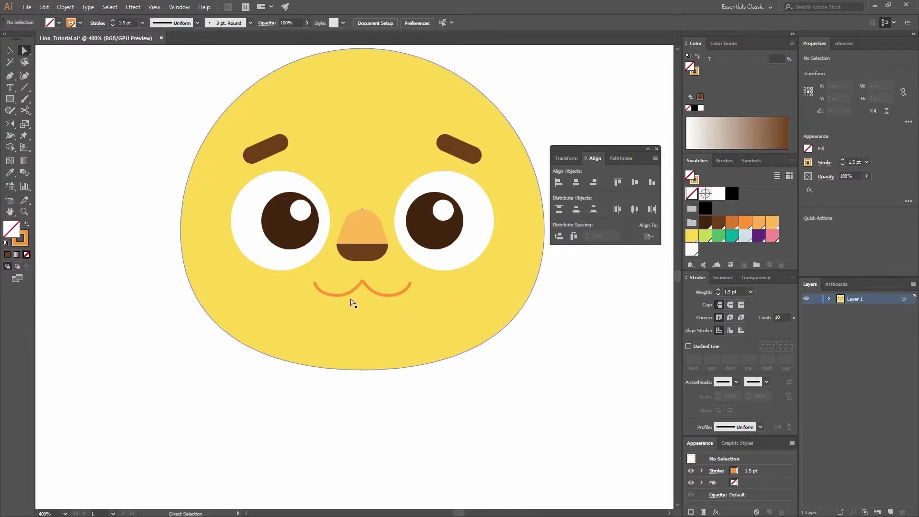
- Join the two smile curves at their inner endpoints while in Outline view, and return to the preview
scroll(372, 300, "up", 2)
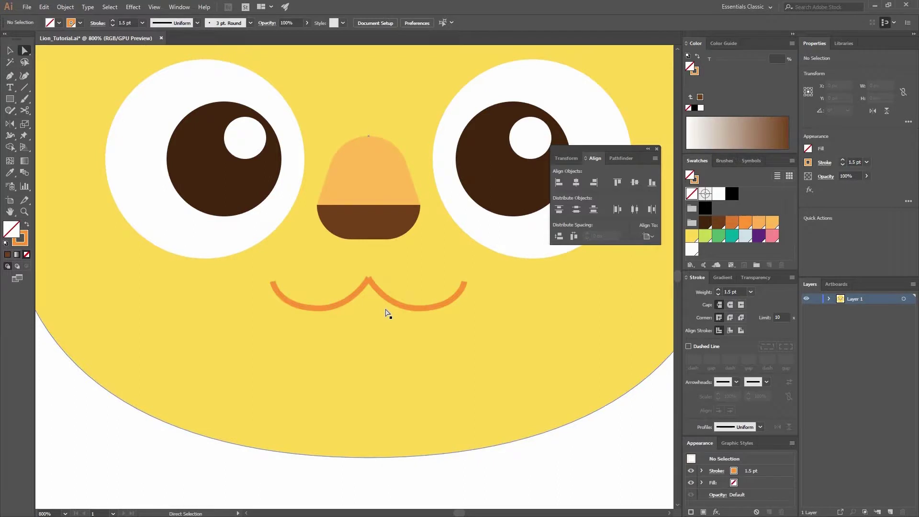
key("ctrl+y")
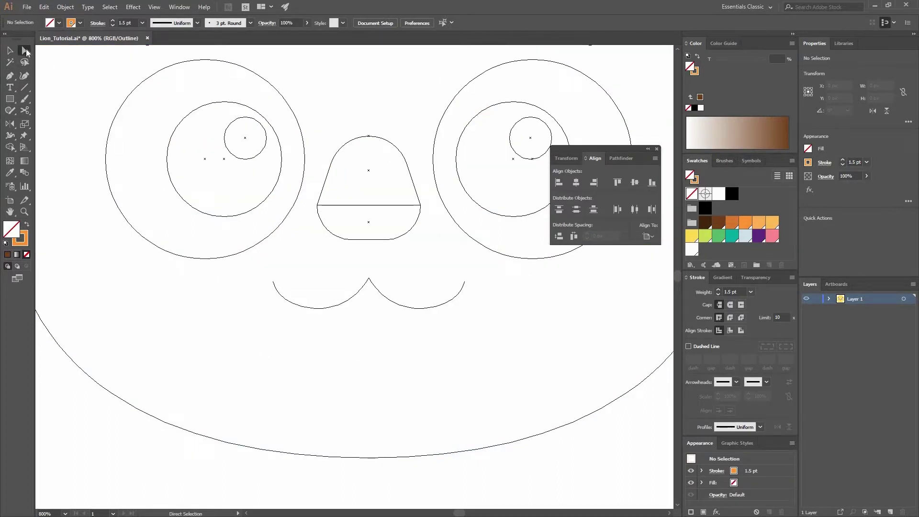
left_click(378, 308)
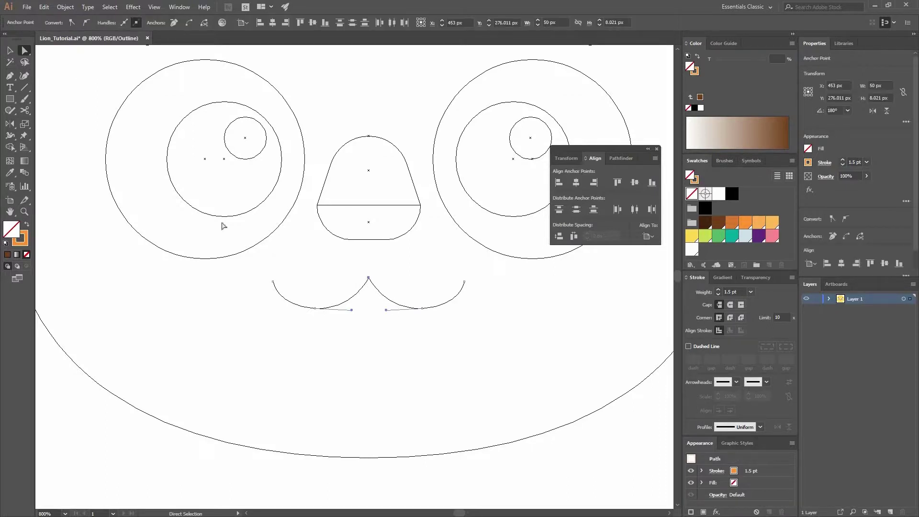
left_click(189, 25)
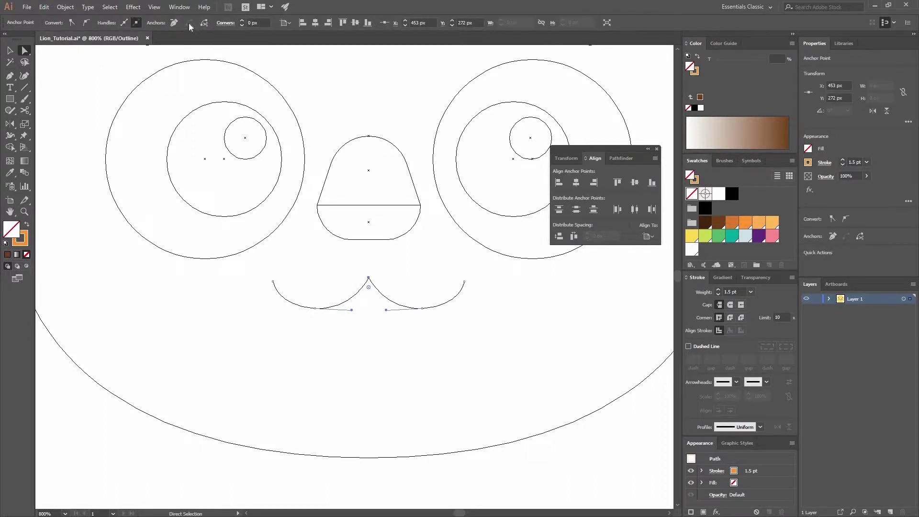
key("ctrl+y")
- Give the smile's stroke round caps and round corner joins
left_click(730, 306)
left_click(730, 318)
key("v")
key("ctrl+shift+a")
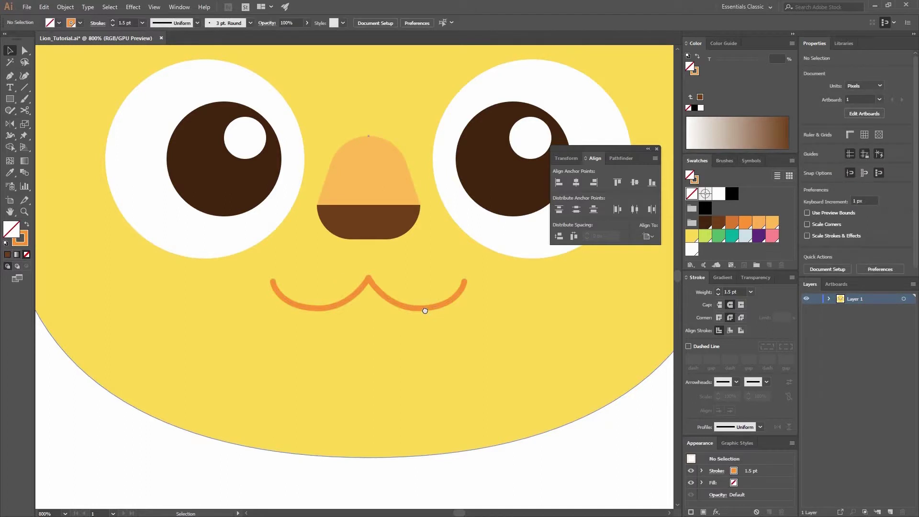
- Draw a closed open-mouth shape beneath the smile with the Pen tool, following its center curves, and give it an orange fill without stroke
left_click_drag(426, 311, 406, 220)
left_click_drag(297, 281, 309, 318)
left_click(11, 76)
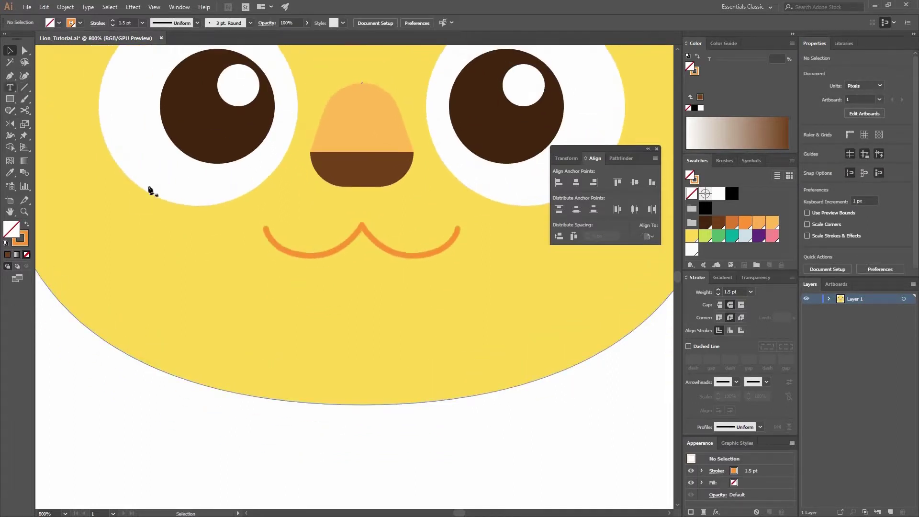
left_click(290, 252)
left_click_drag(363, 317, 415, 313)
left_click(423, 255)
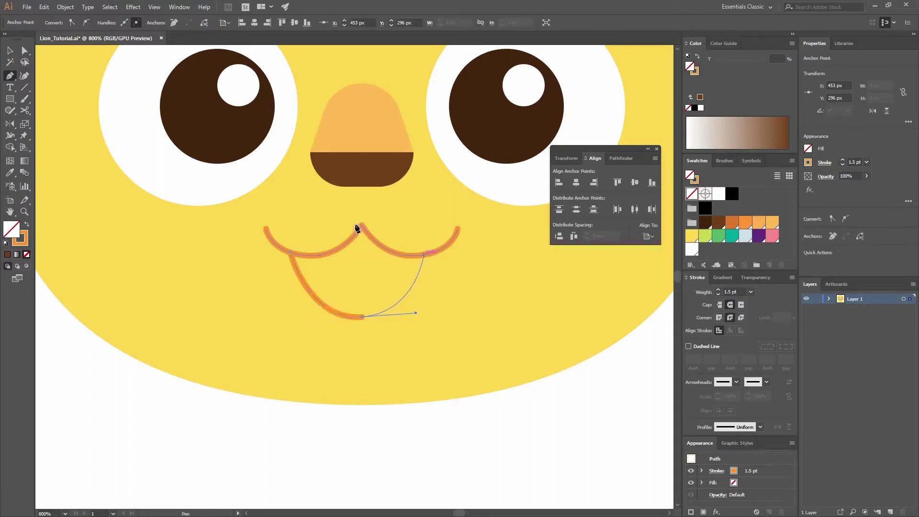
left_click_drag(363, 224, 343, 191)
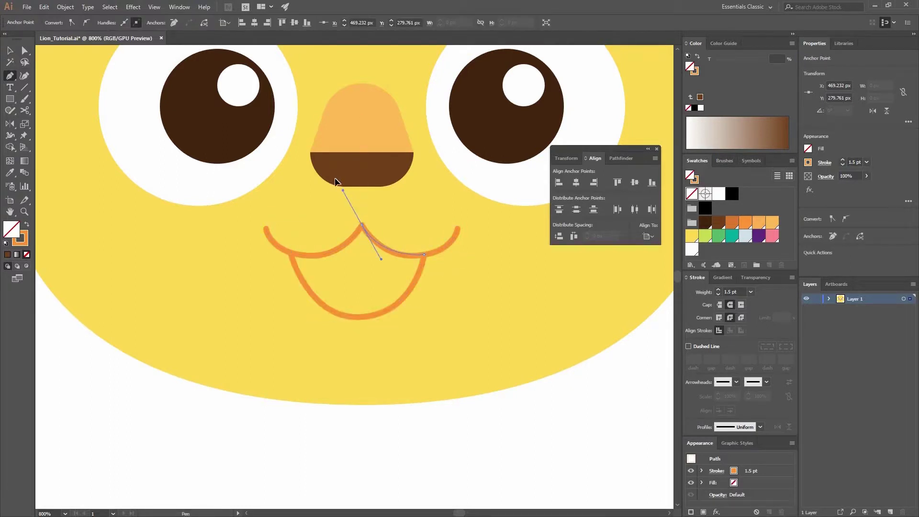
left_click(363, 225)
left_click_drag(291, 252, 240, 235)
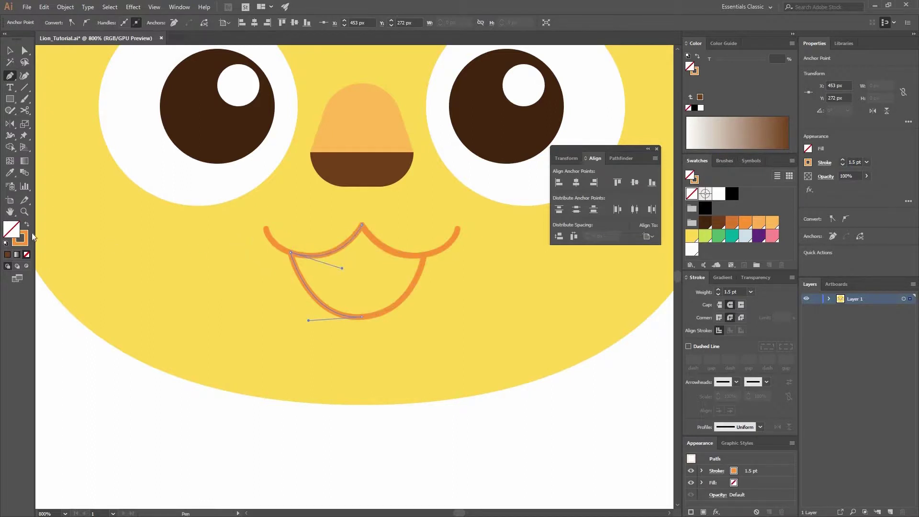
key("shift+x")
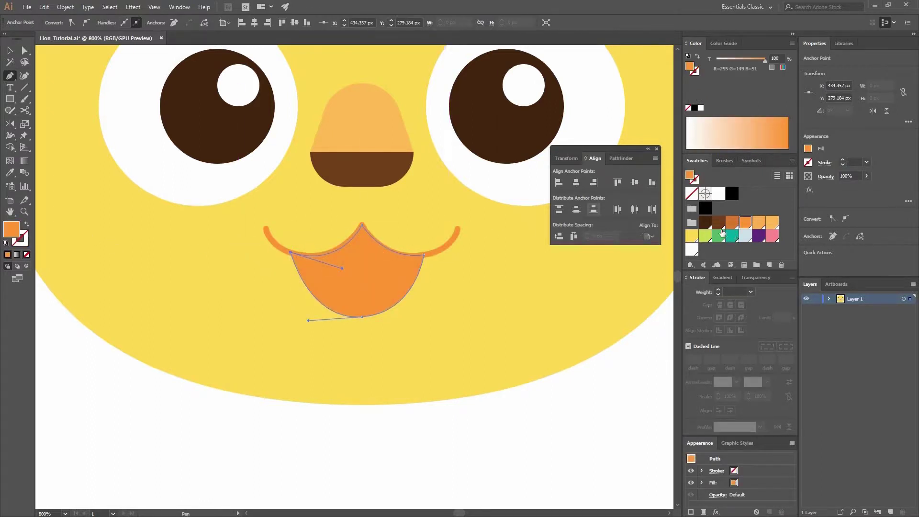
- Fill the open-mouth shape with dark brown and bring the orange smile stroke to the front
left_click(704, 223)
key("v")
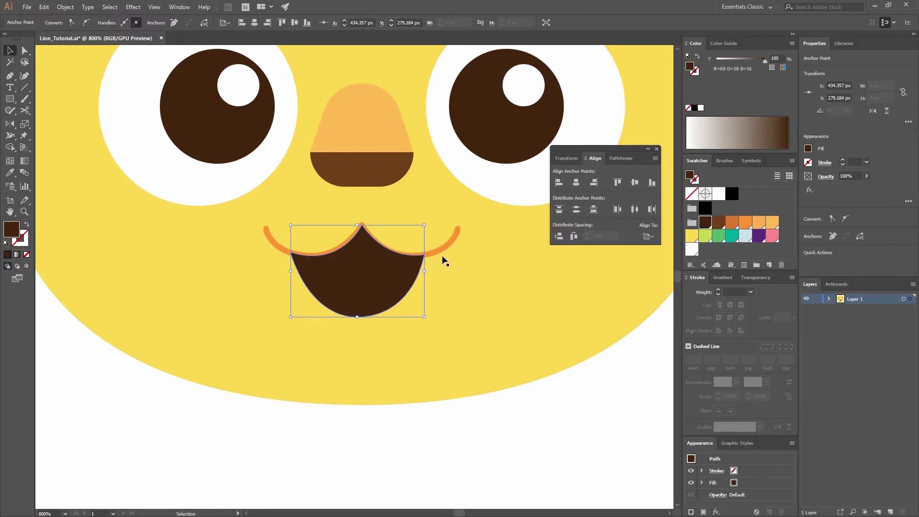
key("ctrl+shift+a")
left_click(438, 250)
right_click(438, 250)
mouse_move(478, 399)
left_click(570, 400)
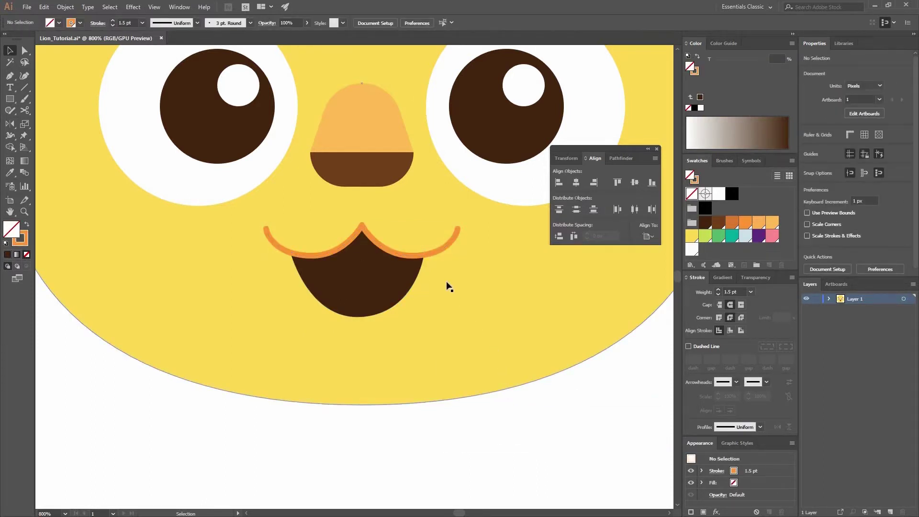
- Raise the mouth shape's lowest anchor point slightly and level its direction handles to even out the lower edge
key("ctrl+minus")
key("ctrl+minus")
left_click_drag(410, 276, 436, 312)
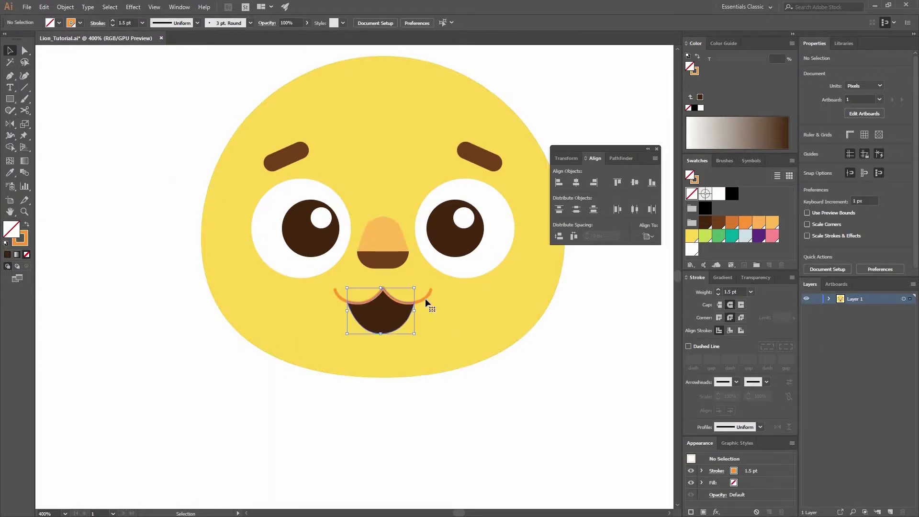
left_click(469, 304)
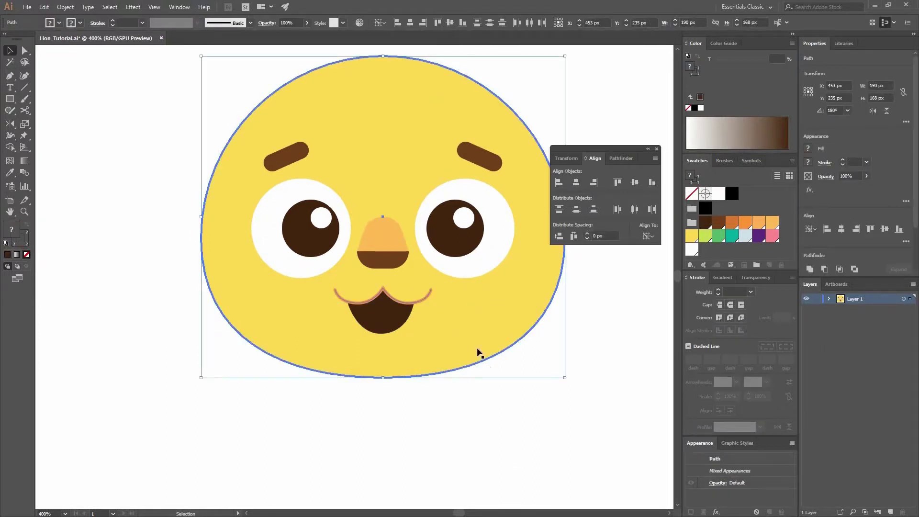
left_click_drag(485, 412, 440, 359)
left_click(459, 309)
left_click(385, 329)
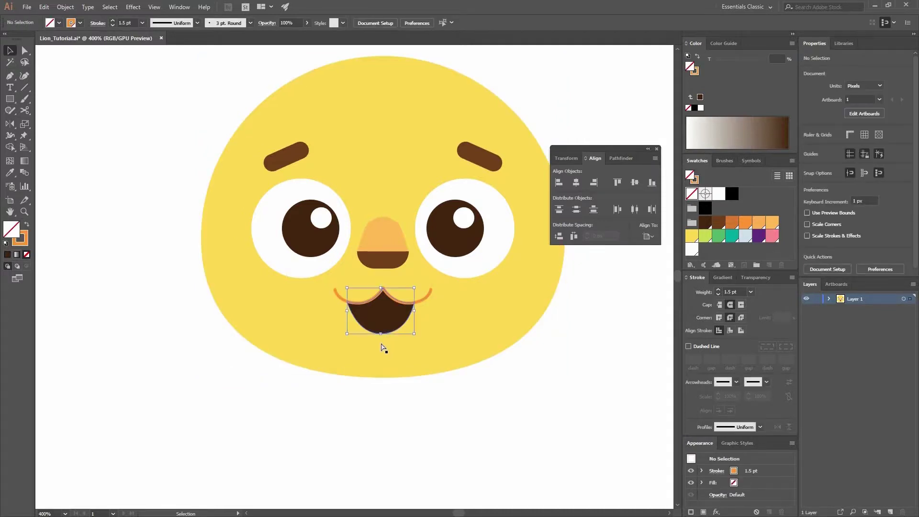
key("a")
left_click(381, 331)
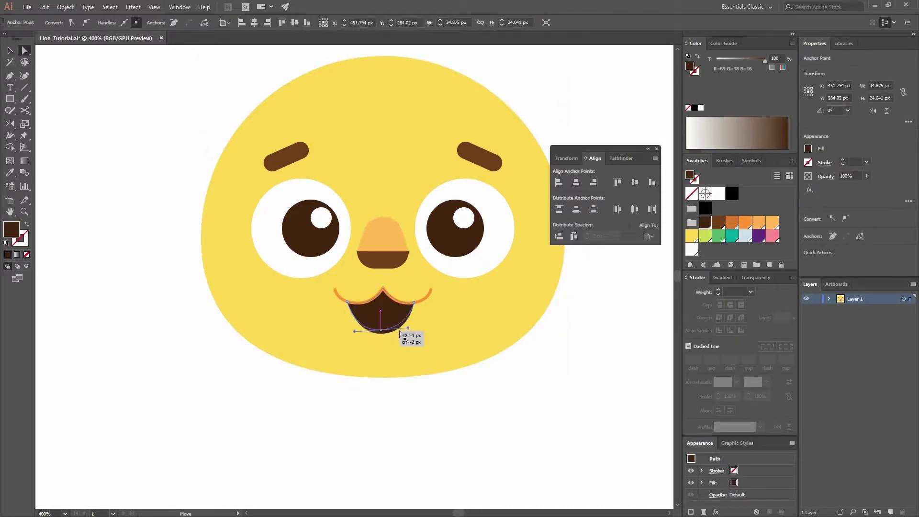
left_click_drag(408, 328, 408, 330)
left_click(519, 389)
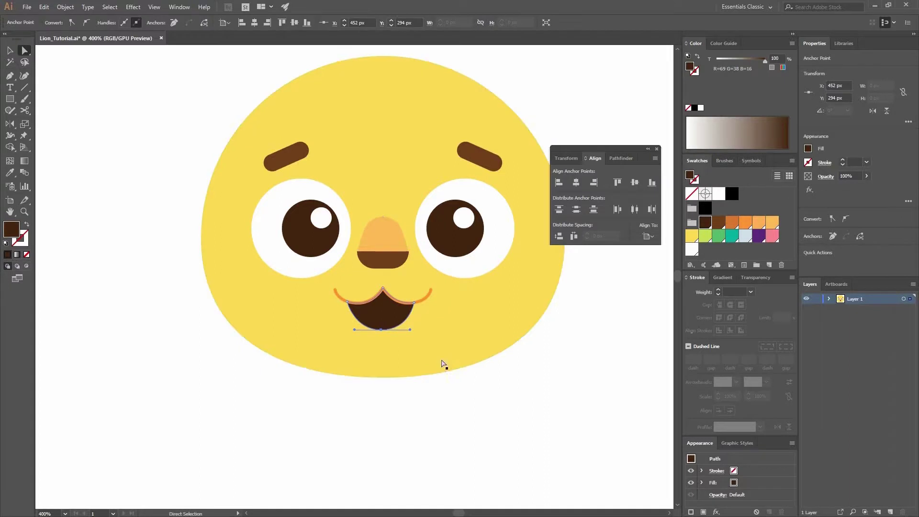
- Draw an arched open path across the lower part of the mouth with the Pen tool, with a dark brown stroke and no fill
left_click(10, 76)
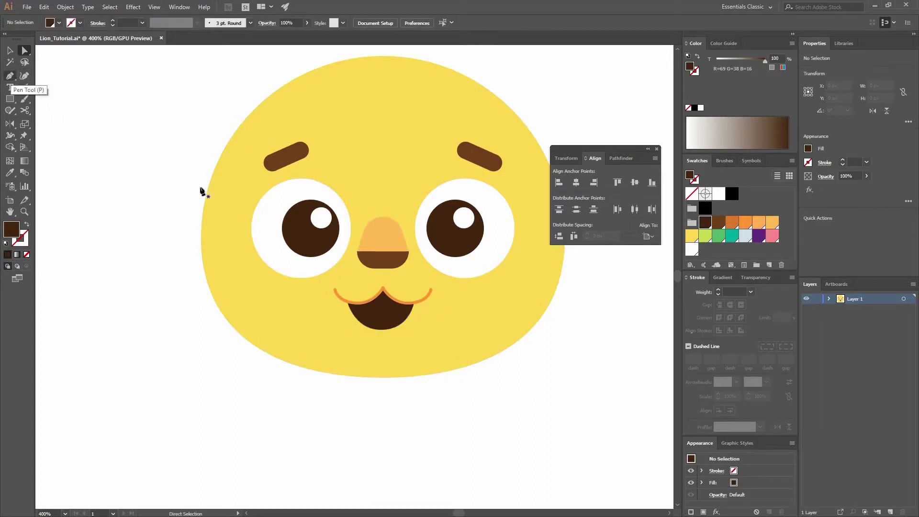
left_click(347, 326)
left_click_drag(383, 313, 391, 313)
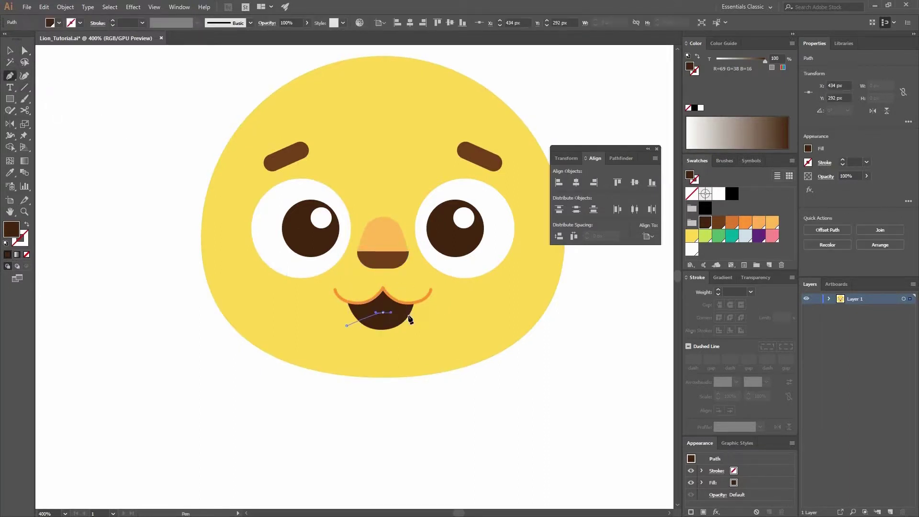
left_click(423, 338)
key("v")
key("shift+x")
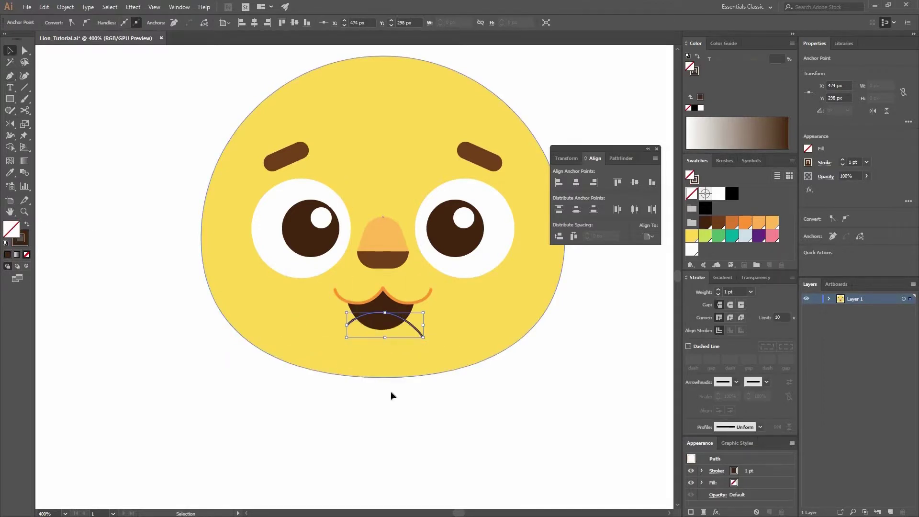
- Divide the mouth shape along the arched path with Pathfinder and ungroup the resulting pieces
left_click(398, 302, "shift")
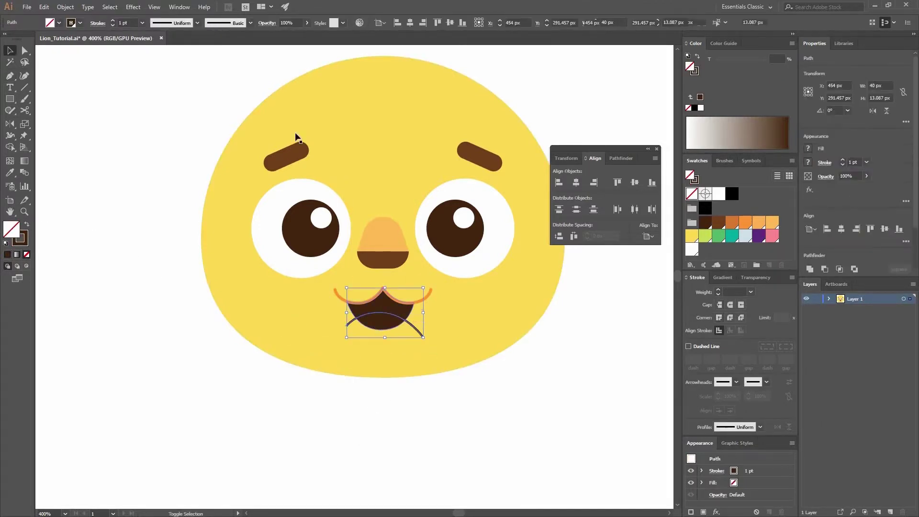
left_click(179, 7)
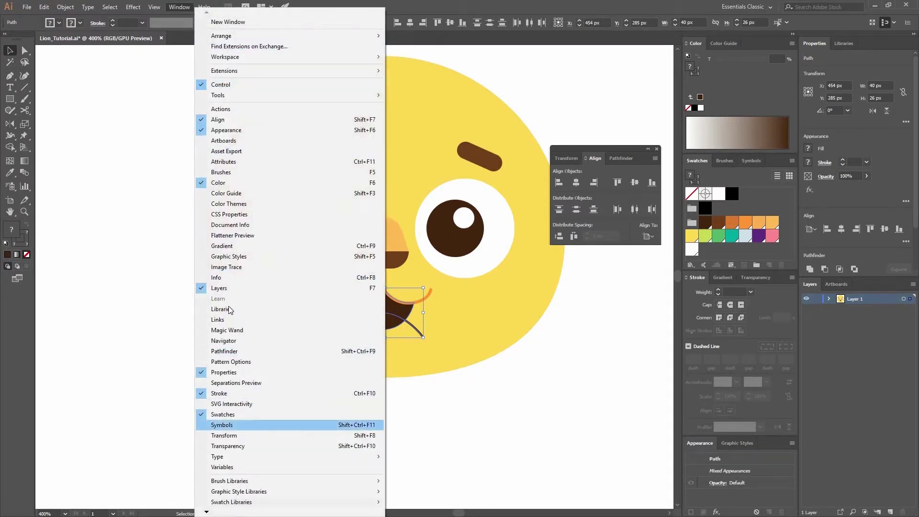
left_click(239, 352)
left_click(561, 207)
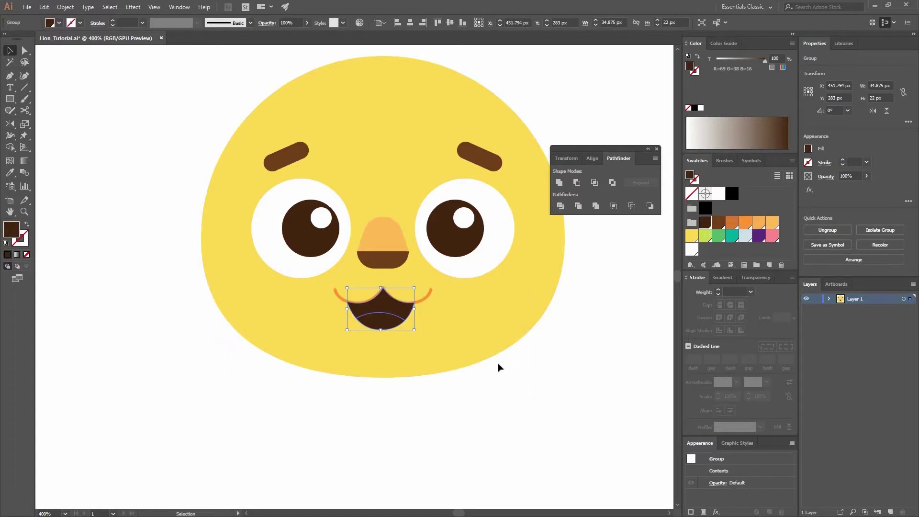
right_click(390, 307)
left_click(480, 386)
- Fill the lower mouth piece with pink as the tongue and bring the orange smile stroke back to the front
left_click(386, 320)
left_click(771, 237)
left_click(427, 294)
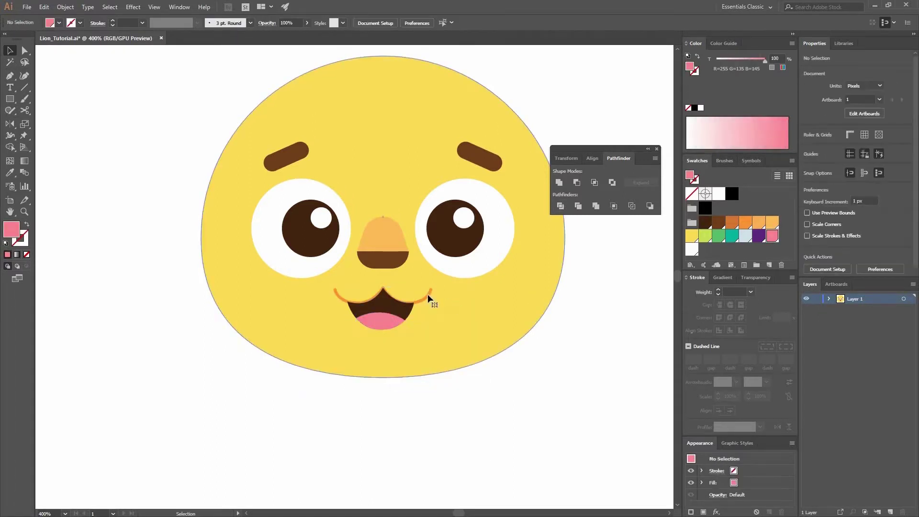
right_click(426, 297)
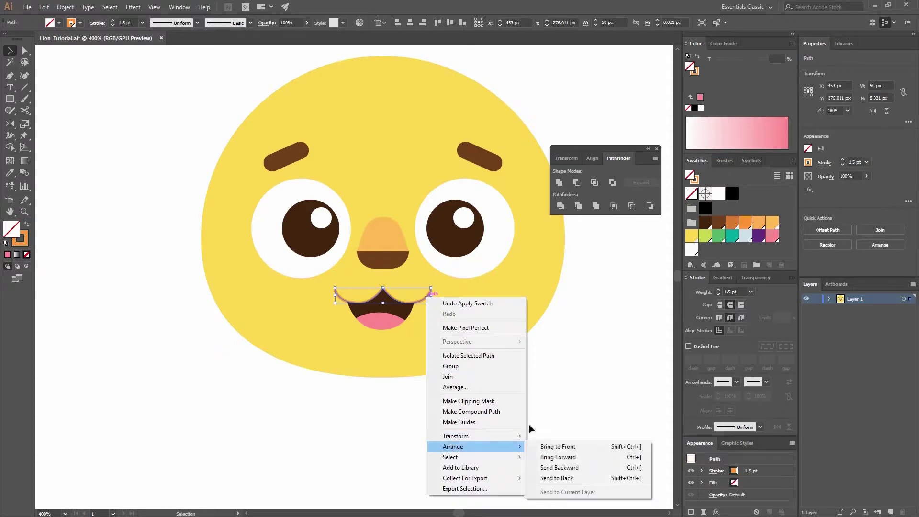
left_click(560, 443)
left_click(508, 393)
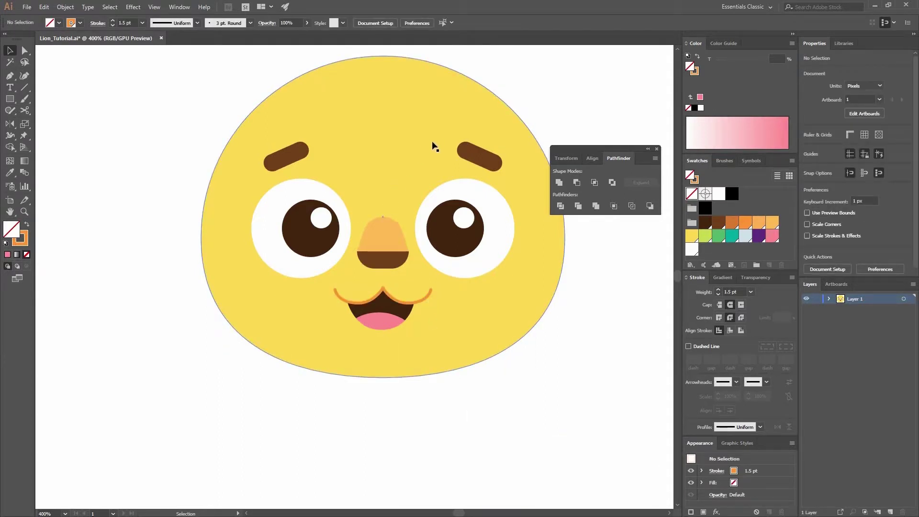
- Select all facial features without the head shape and move them straight up a little on the head
left_click_drag(403, 186, 383, 217)
left_click_drag(468, 432, 273, 177)
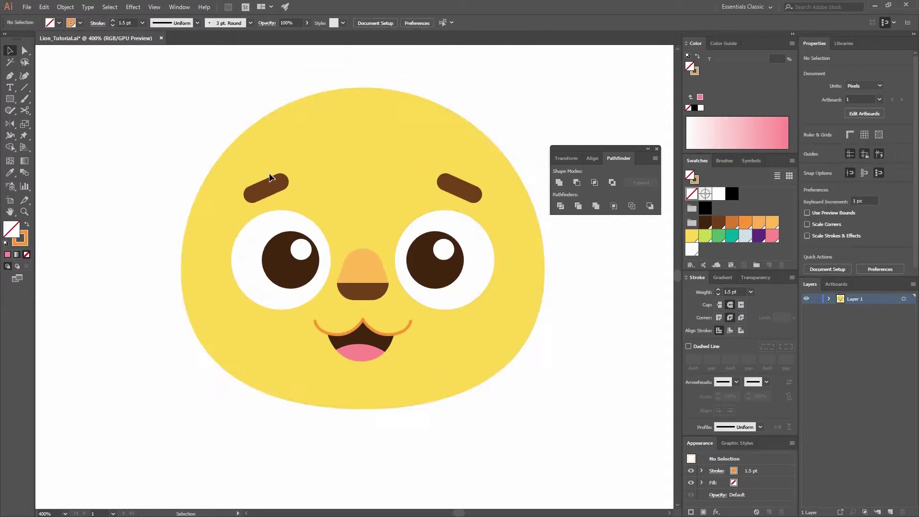
left_click(385, 130, "shift")
mouse_move(462, 268)
left_mouse_down()
mouse_move(463, 244)
mouse_move(452, 254)
left_mouse_up()
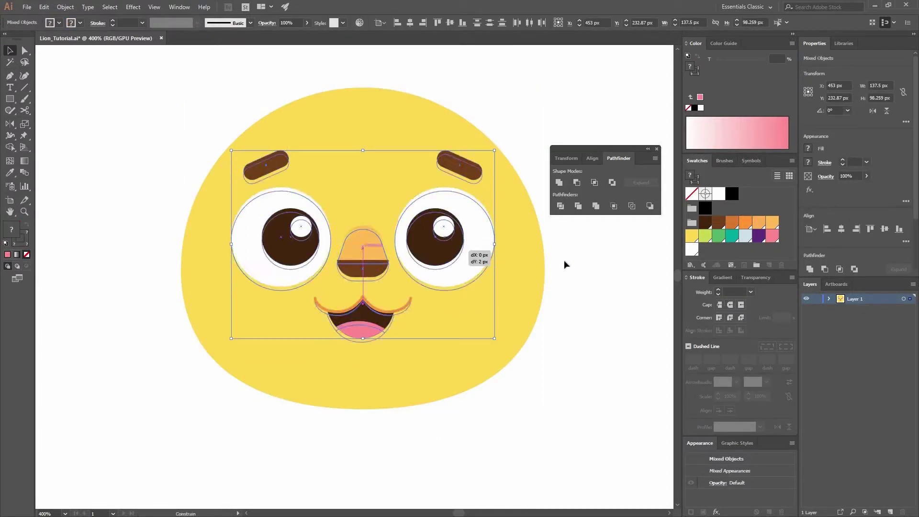
left_click(520, 360)
left_click_drag(516, 363, 501, 351)
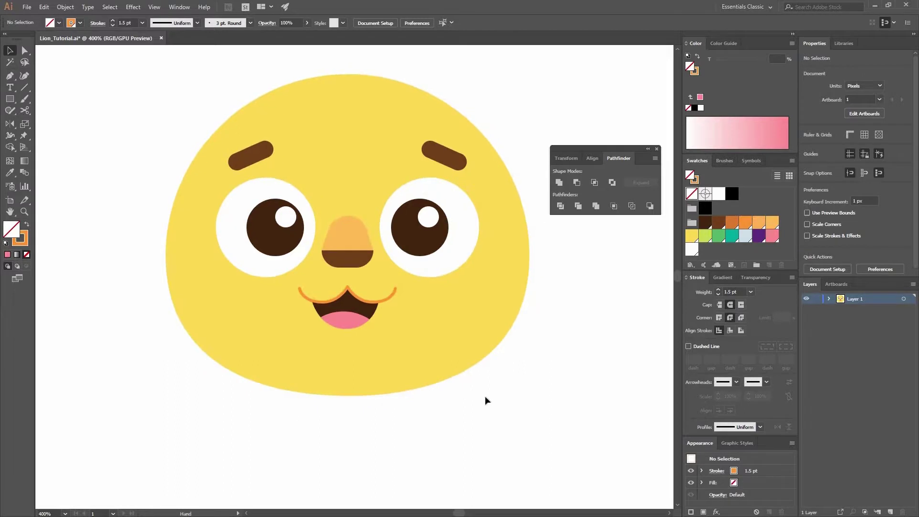
left_click_drag(468, 385, 505, 427)
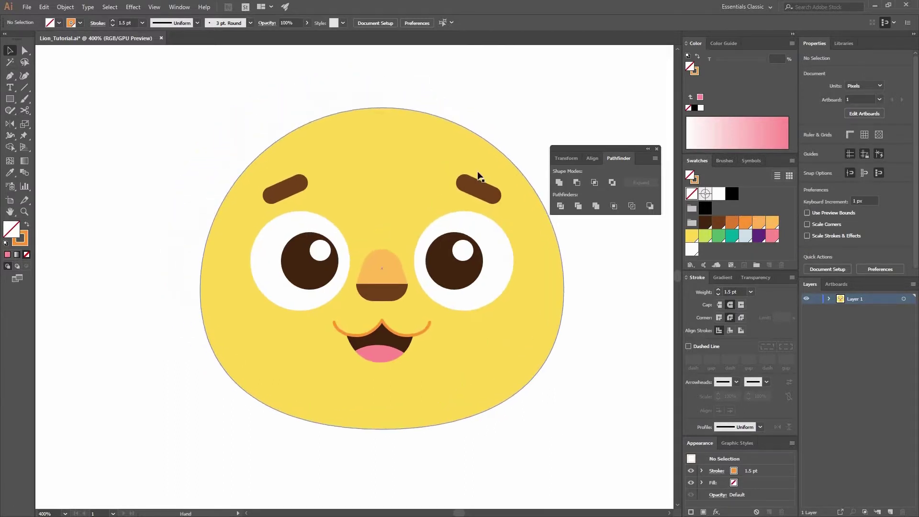
- Create a 35 × 35 px circle at the head's upper left with a light orange fill and no stroke
left_click_drag(10, 99, 62, 111)
left_click(34, 122)
left_click(203, 118)
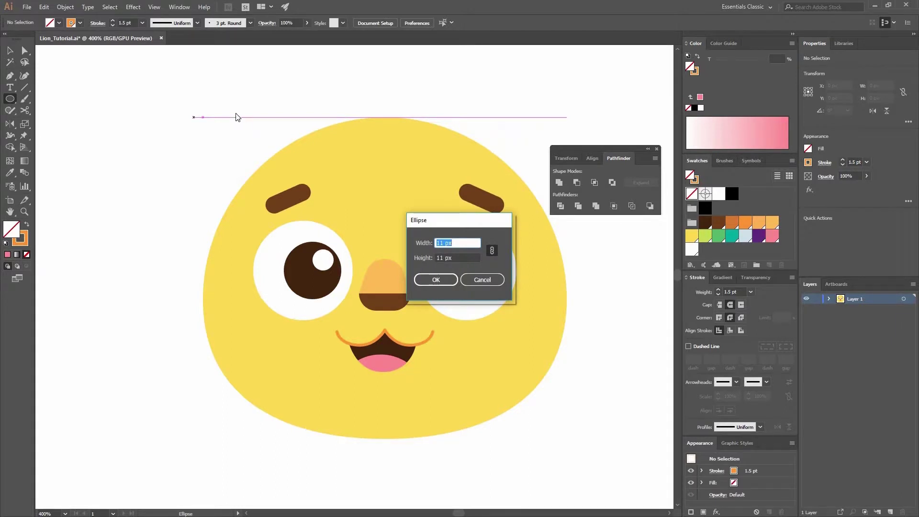
key("Return")
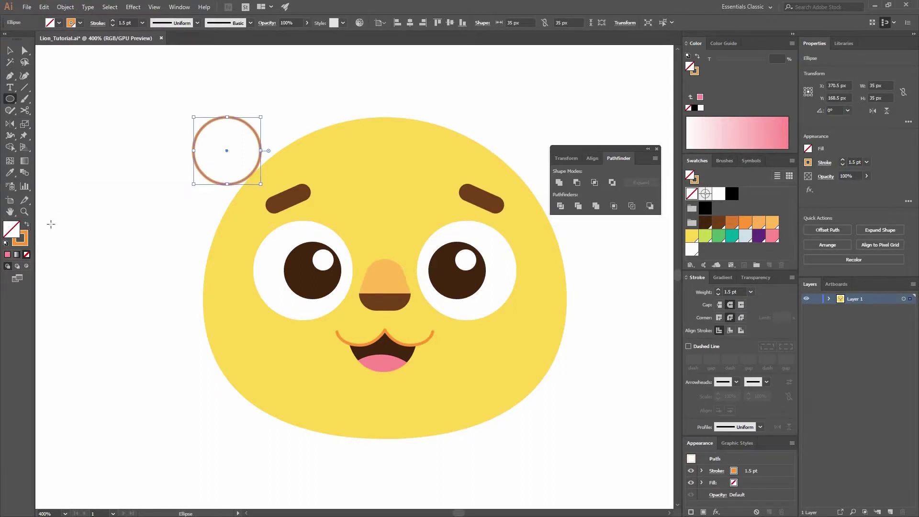
key("shift+x")
left_click(770, 227)
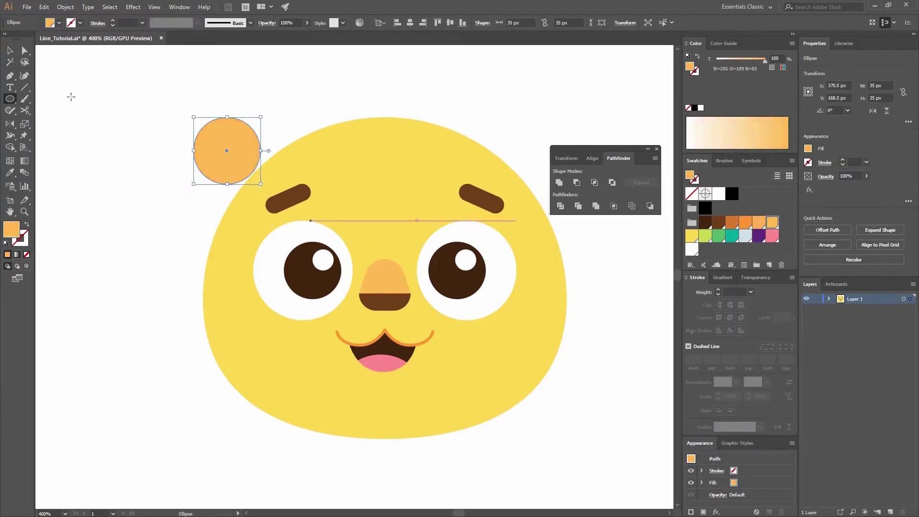
- Rotate the circle 45° and pull its anchor nearest the face inward to form a teardrop-shaped ear
left_click_drag(226, 176, 218, 188)
left_click_drag(218, 97, 218, 100)
key("a")
left_click_drag(242, 186, 264, 212)
key("ctrl+z")
left_click(243, 185)
left_click_drag(249, 131, 251, 132)
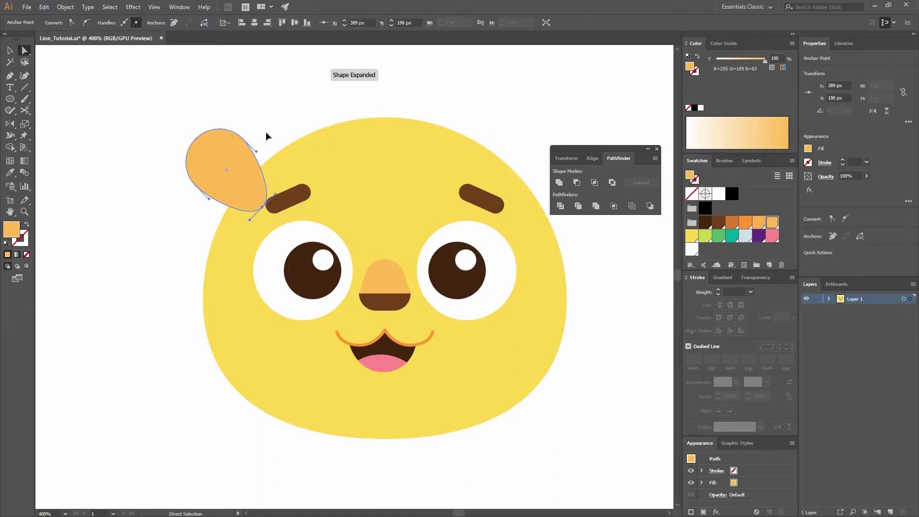
- Send the ear shape behind the head and move it about 5 px inward
key("v")
right_click(247, 173)
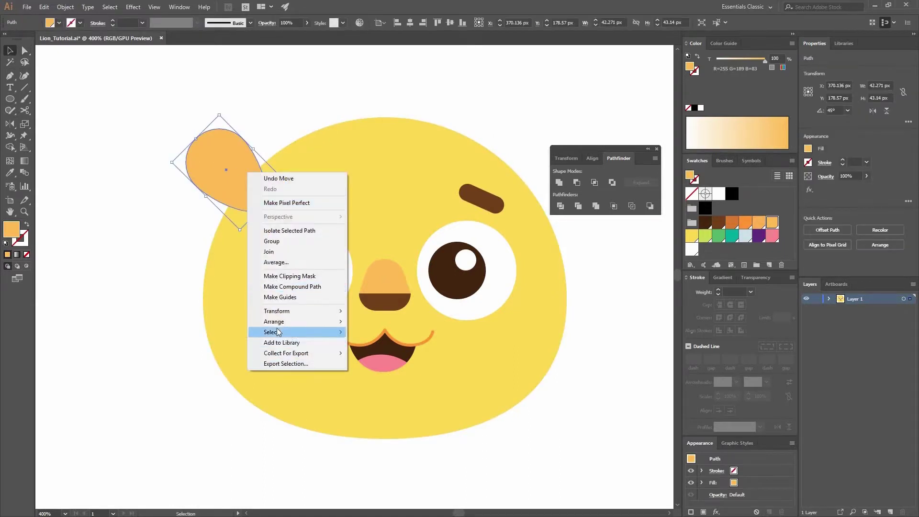
mouse_move(311, 322)
left_click(393, 354)
left_click(293, 77)
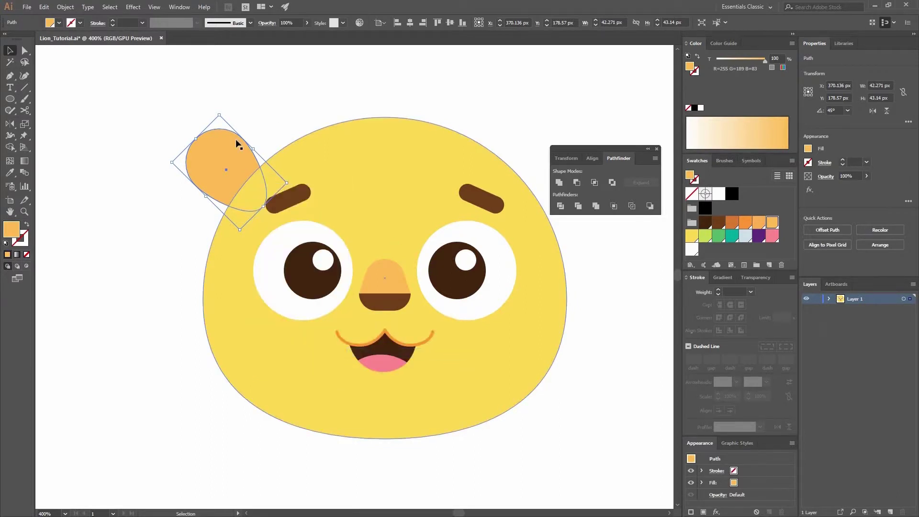
left_click_drag(240, 161, 264, 182)
left_click(165, 113)
- Draw a small closed inner-ear shape on the ear with the Pen tool and fill it with dark orange
left_click(247, 189)
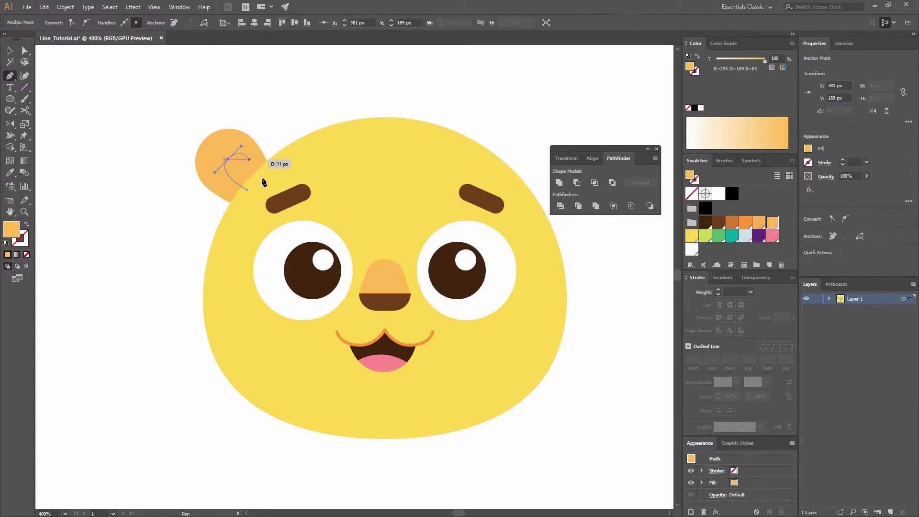
left_click(247, 189)
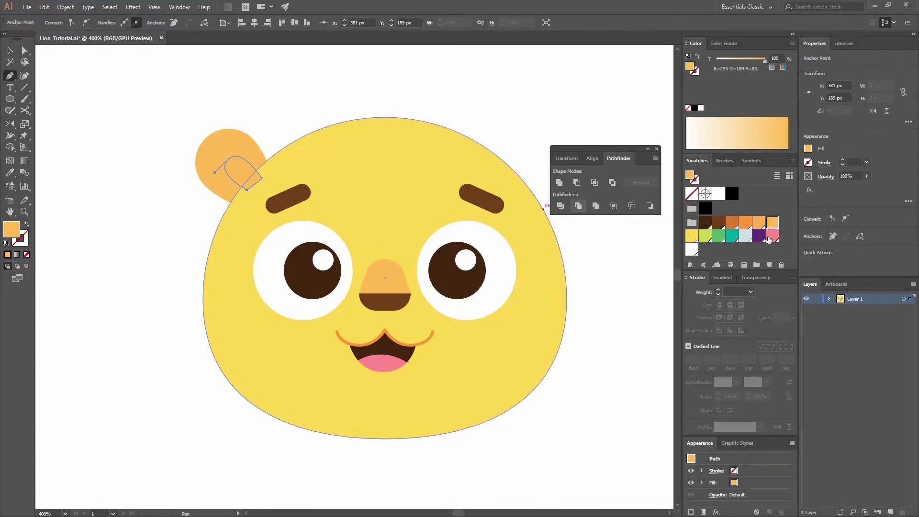
left_click(732, 222)
key("v")
left_click(206, 100)
- Send the outer and inner ear shapes behind the head together and group them
left_click_drag(206, 100, 239, 179)
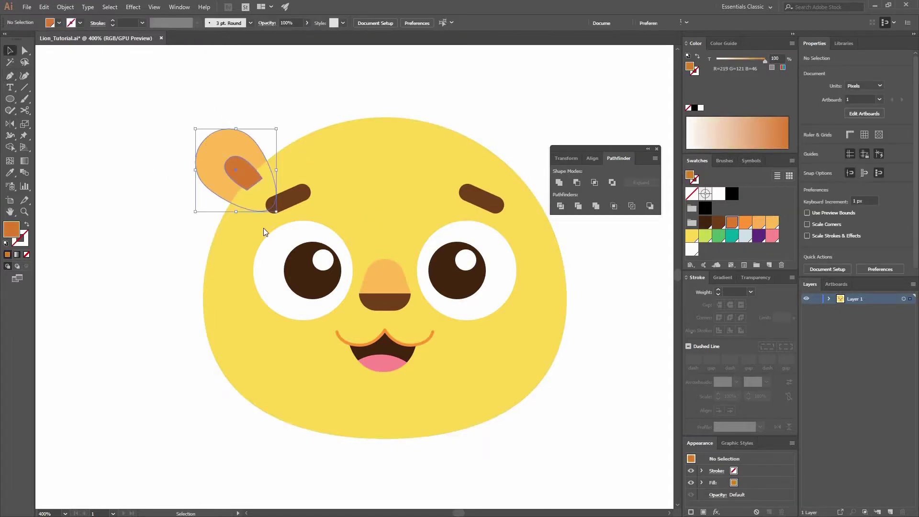
right_click(256, 166)
left_click(382, 338)
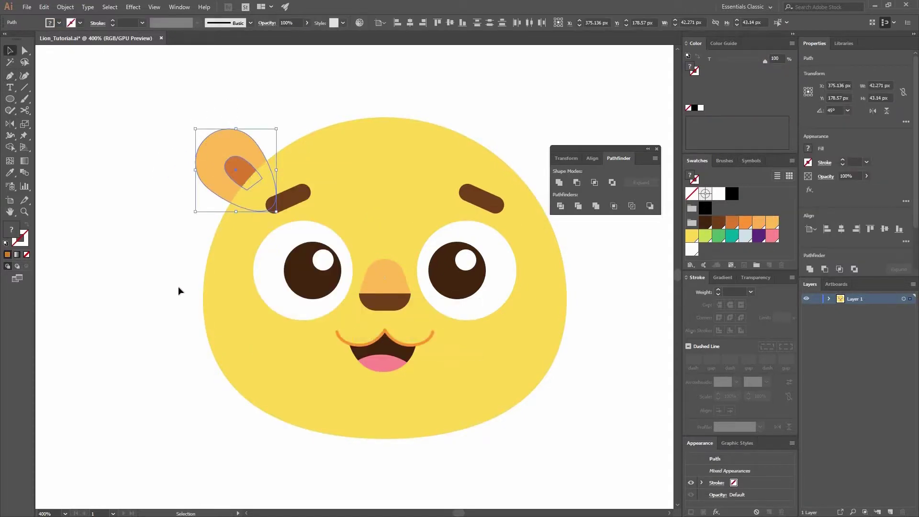
key("ctrl")
left_click(65, 7)
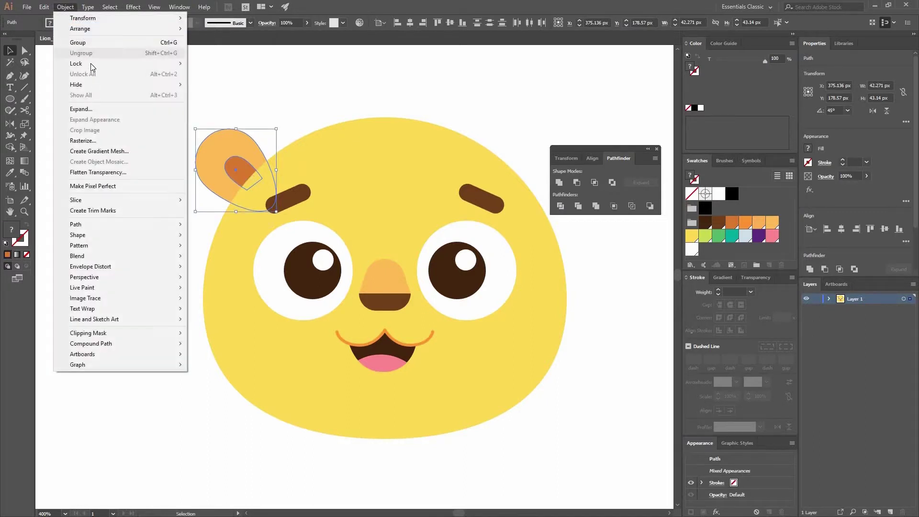
left_click(84, 43)
- Create a mirrored copy of the grouped ear with Reflect
left_click(228, 156)
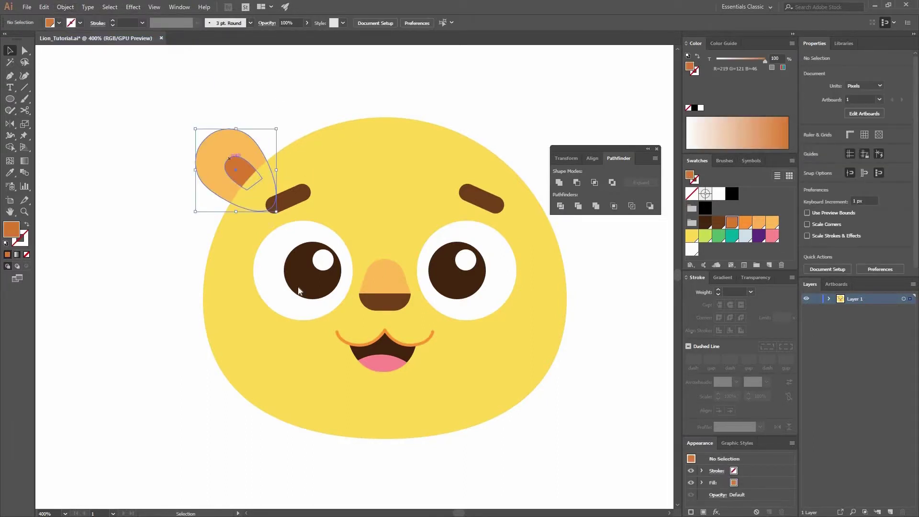
right_click(229, 155)
mouse_move(307, 248)
left_click(363, 282)
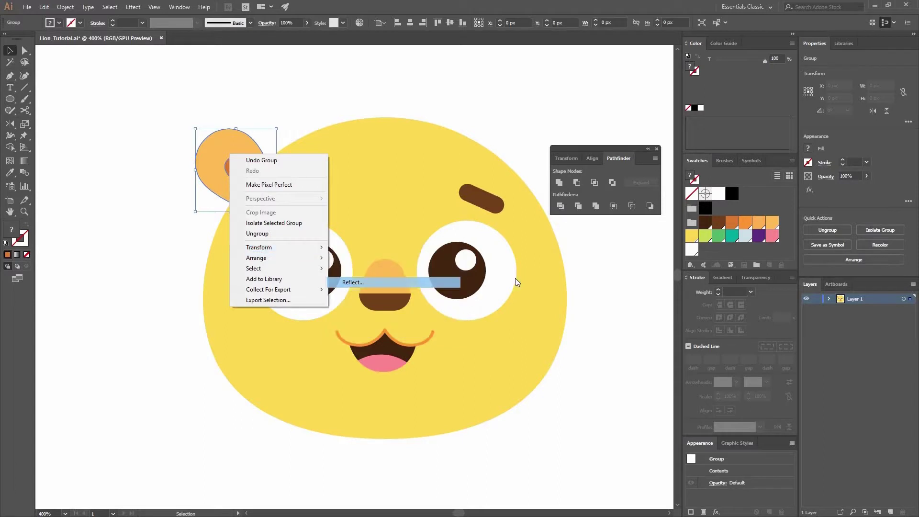
key("Return")
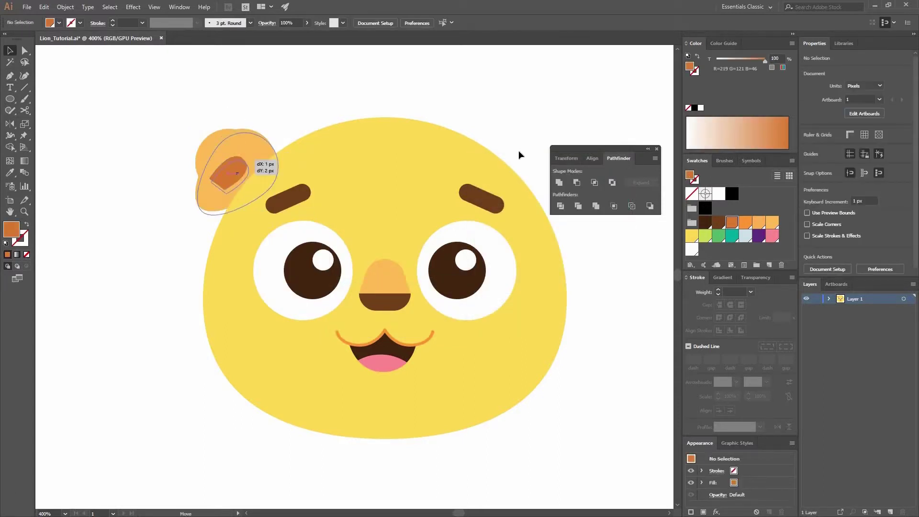
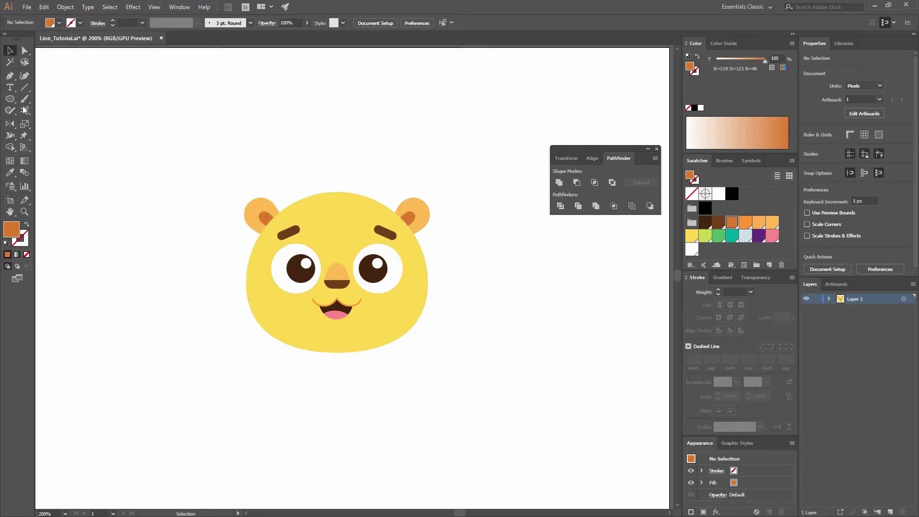
- Draw a 14-sided polygon with a 244 px radius over the lion's head
left_click(9, 98)
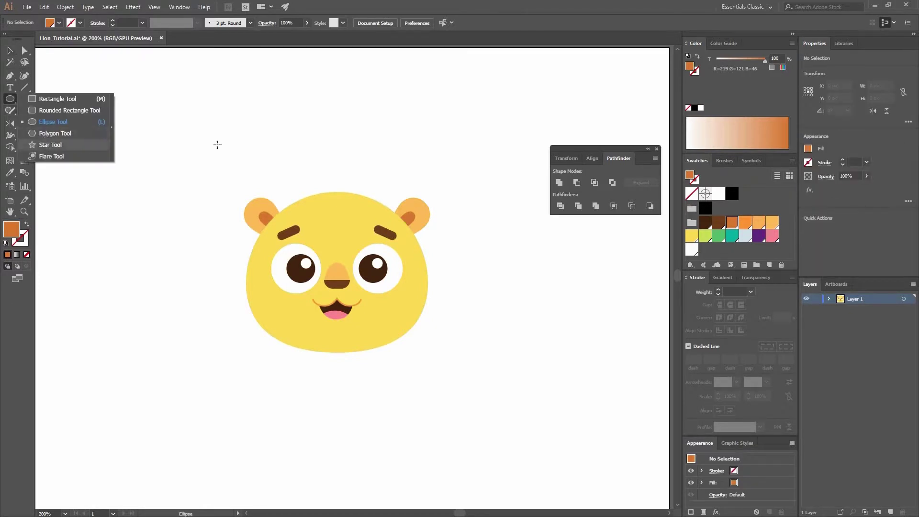
left_click(55, 133)
left_click(383, 159)
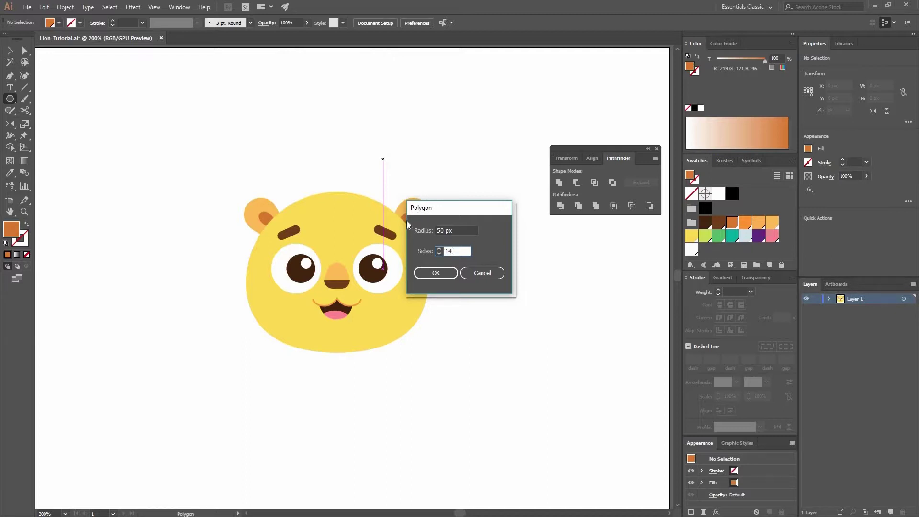
key("shift+Tab")
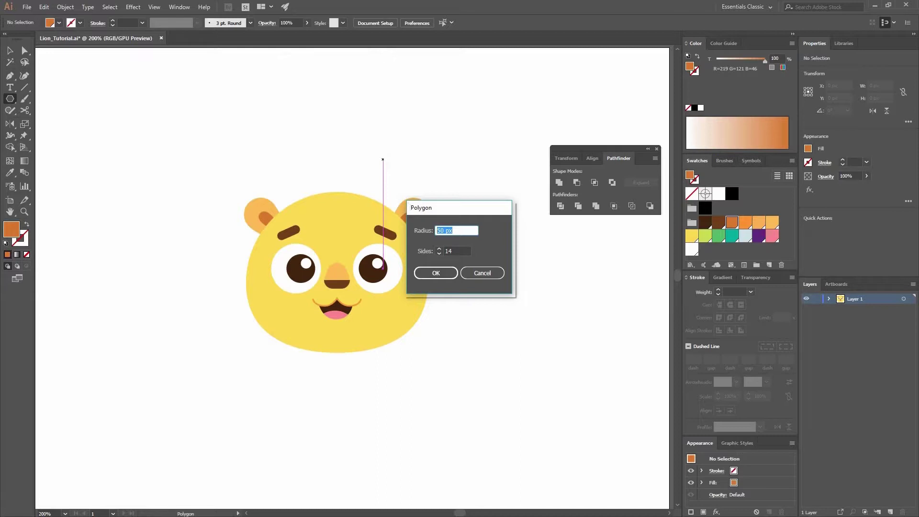
type("244")
left_click(431, 273)
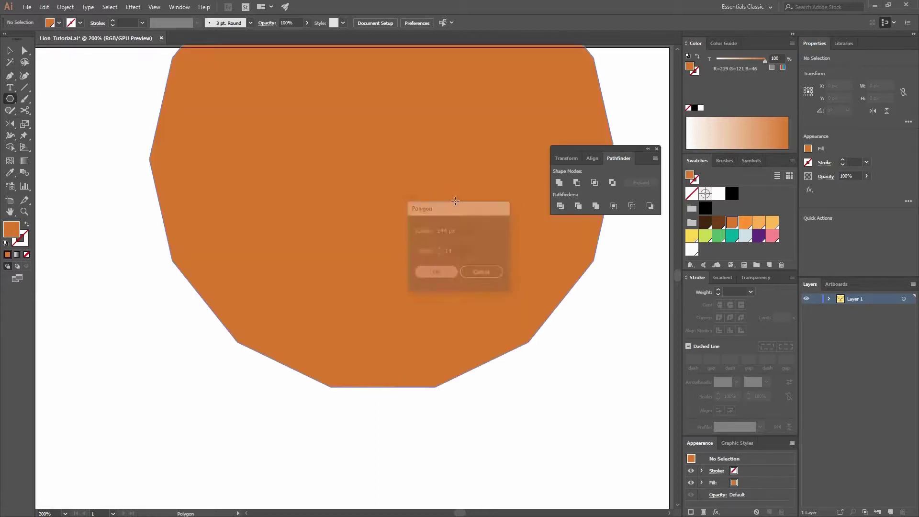
key("ctrl+minus")
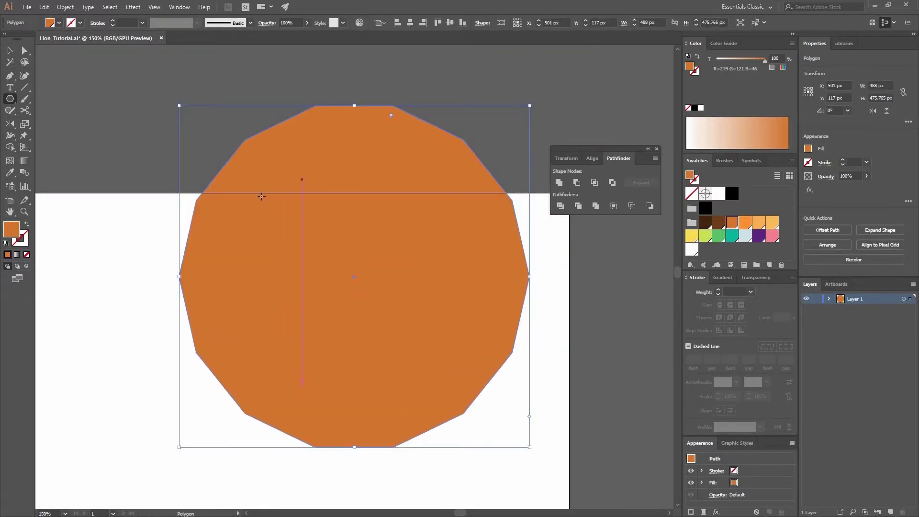
- Scale the polygon proportionally to 244 px wide and position it over the lion's head
left_click(11, 52)
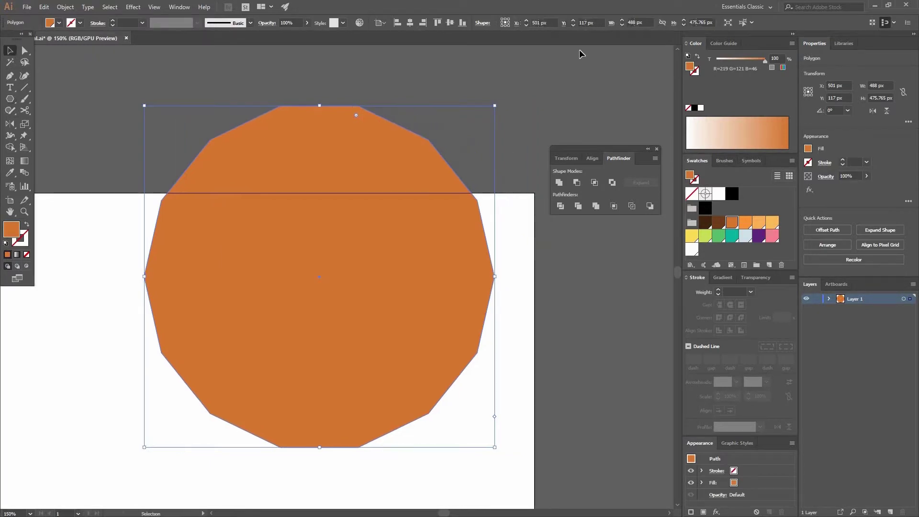
left_click(662, 22)
type("244")
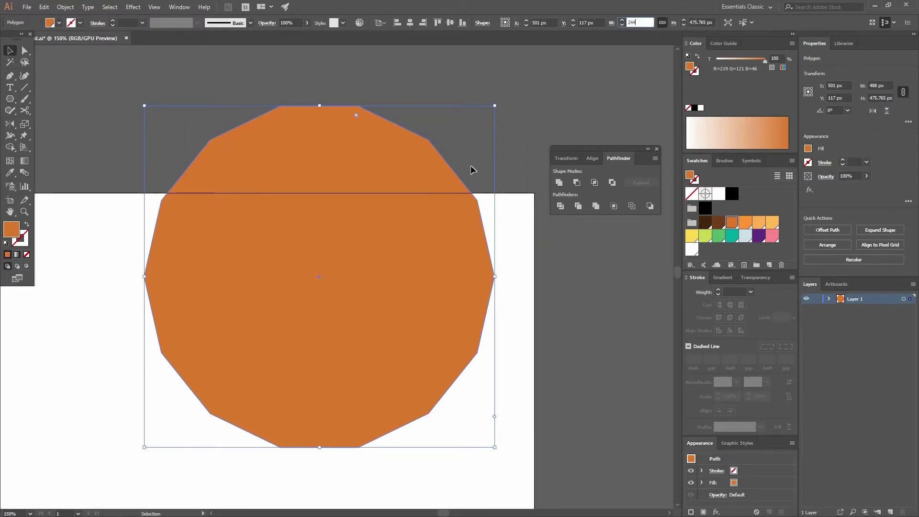
key("Return")
left_click_drag(342, 241, 370, 194)
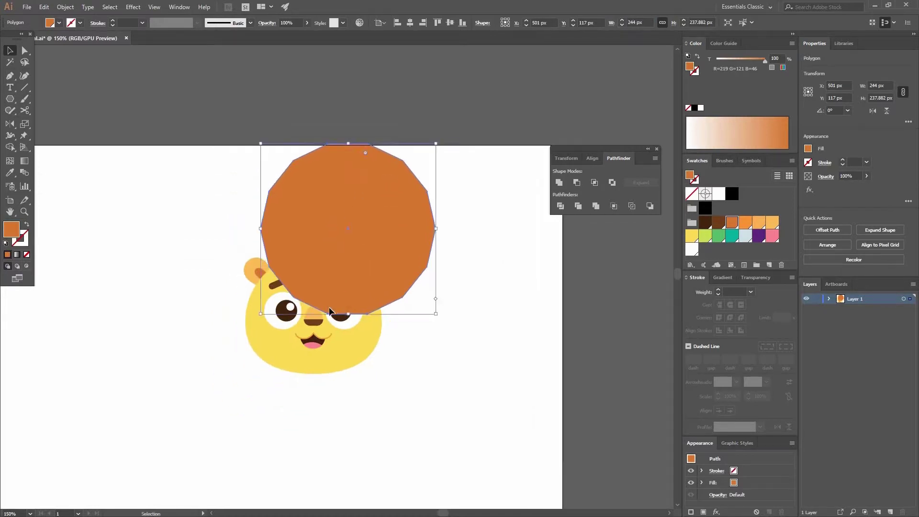
left_click_drag(372, 232, 335, 310)
- Send the polygon behind the head and ears and fill it with the medium brown swatch
right_click(400, 354)
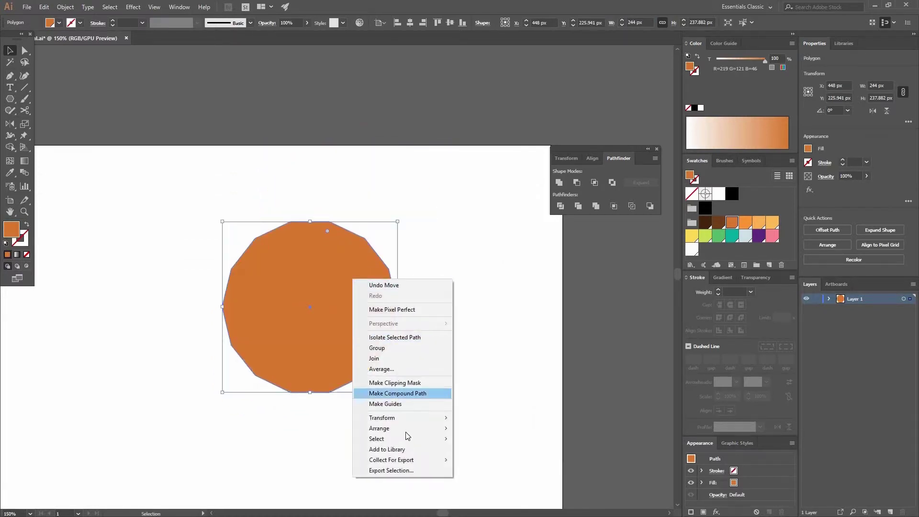
mouse_move(383, 427)
left_click(484, 460)
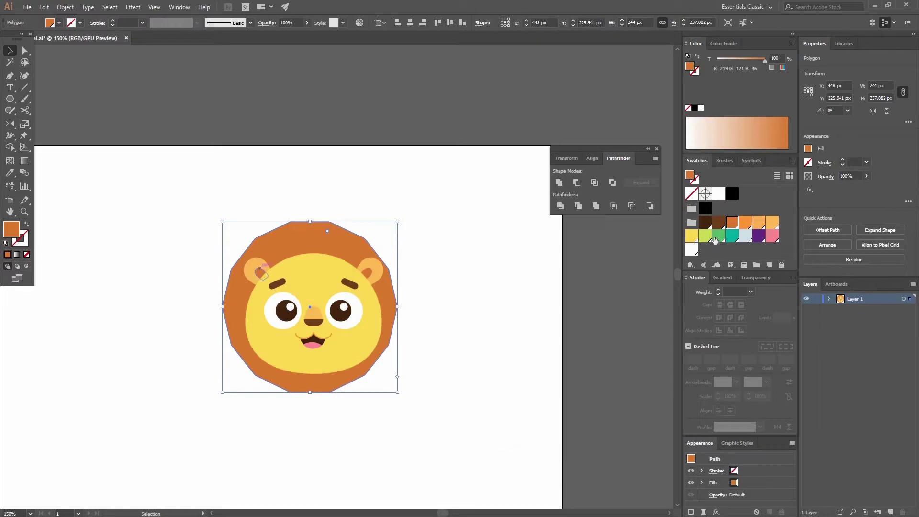
left_click(719, 222)
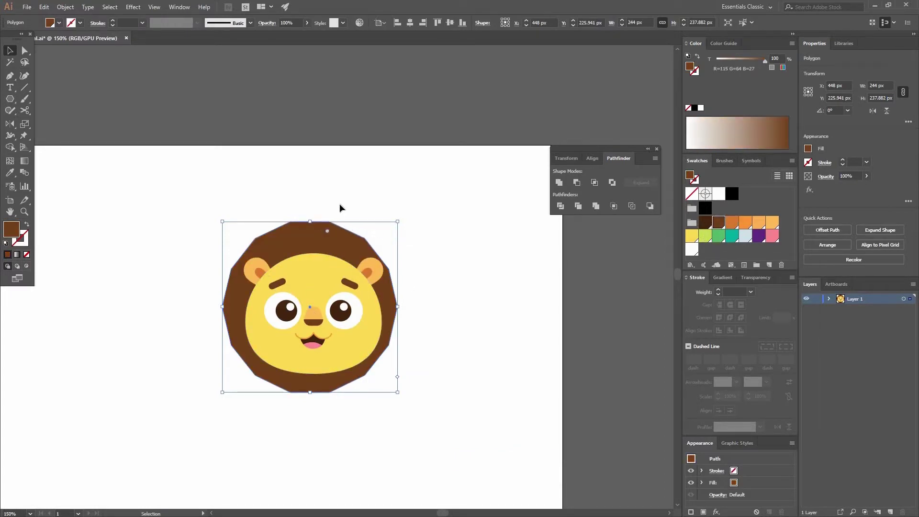
- Apply the Roughen effect to the mane polygon with an absolute size of 3 px, detail 1/in and smooth points
left_click(142, 9)
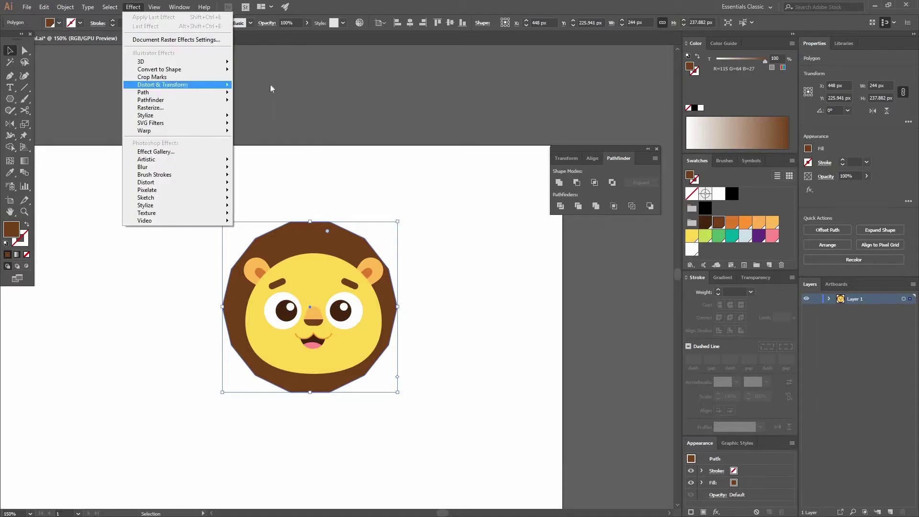
mouse_move(165, 85)
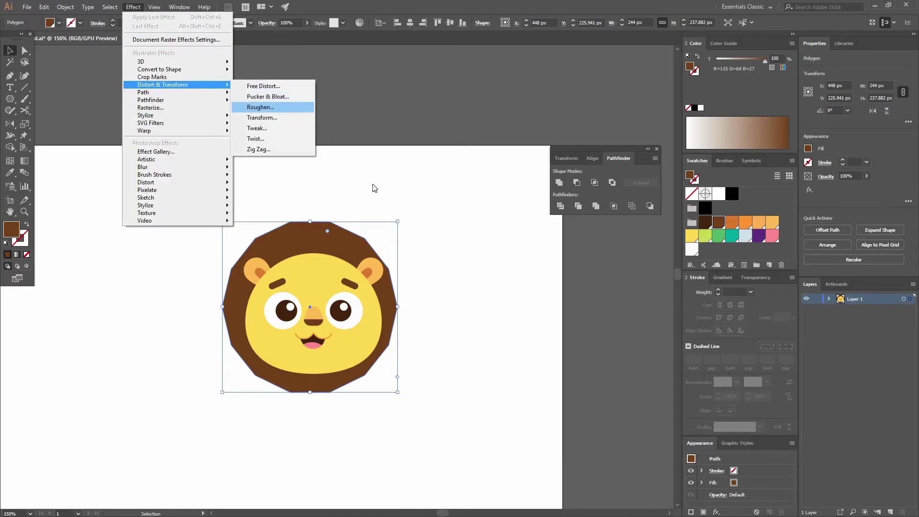
left_click(268, 107)
key("alt+p")
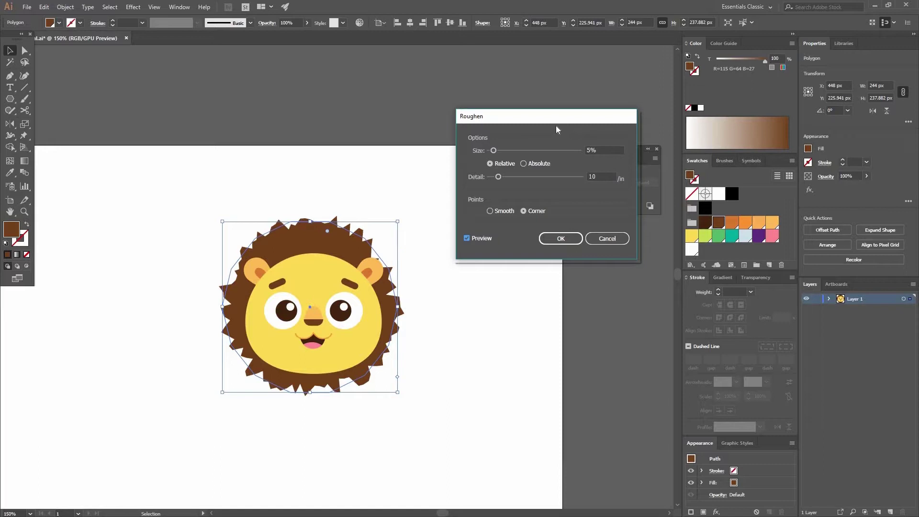
key("Tab")
type("3")
left_click(524, 163)
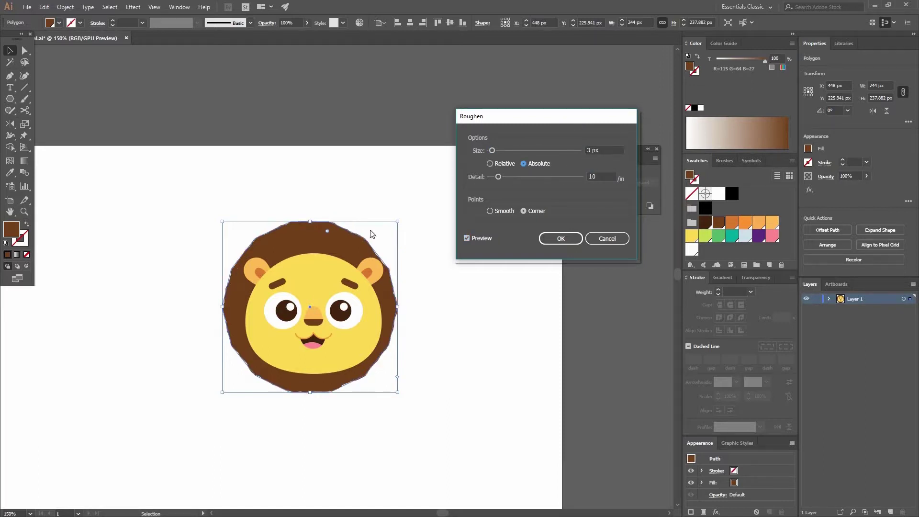
left_click(500, 213)
left_click_drag(600, 177, 566, 176)
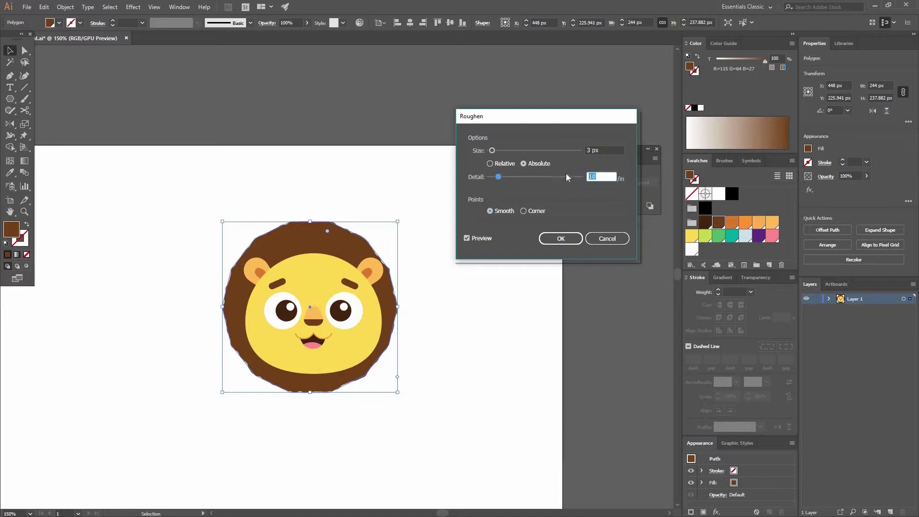
type("1")
key("Tab")
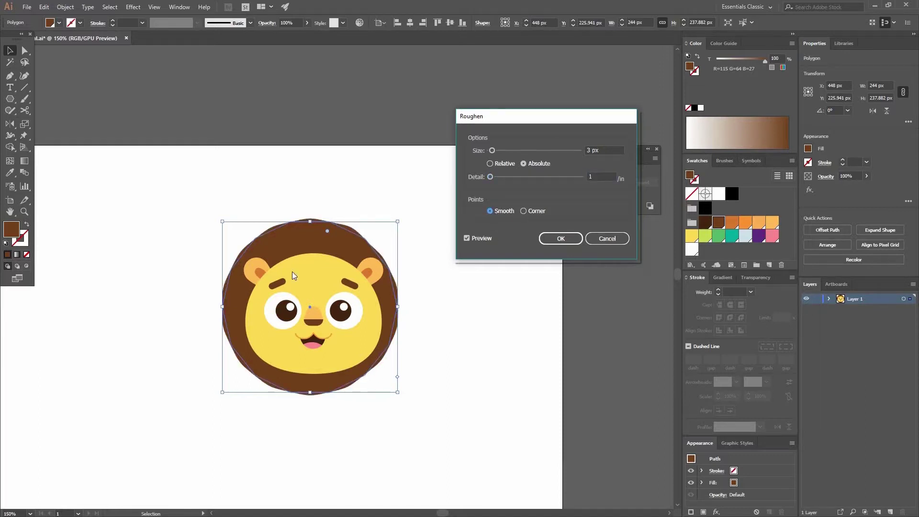
left_click(555, 240)
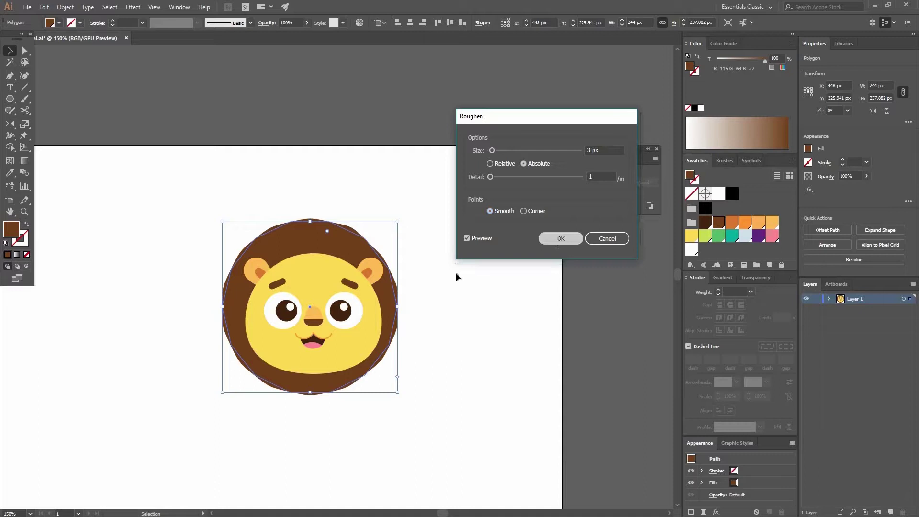
left_click(331, 203)
left_click(344, 271)
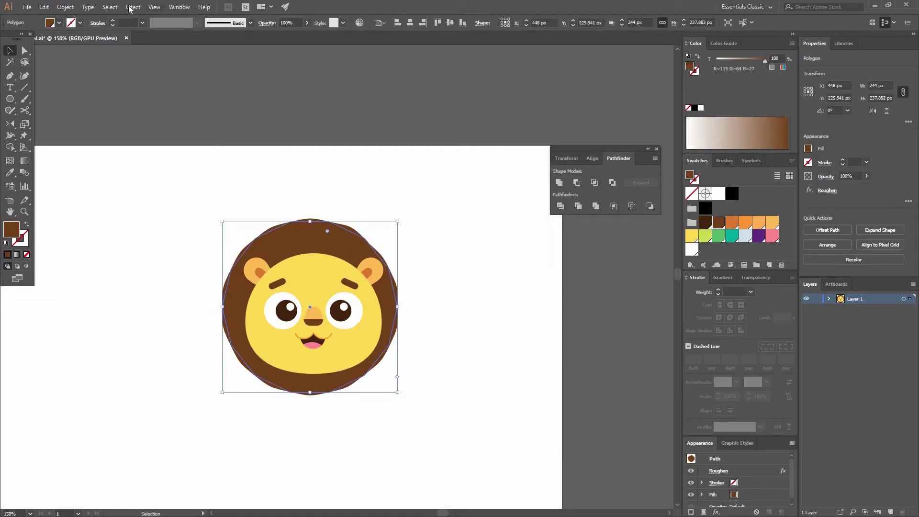
- Apply Pucker & Bloat to the mane with a slight bloat, giving it a soft, wavy pointed edge
left_click(133, 7)
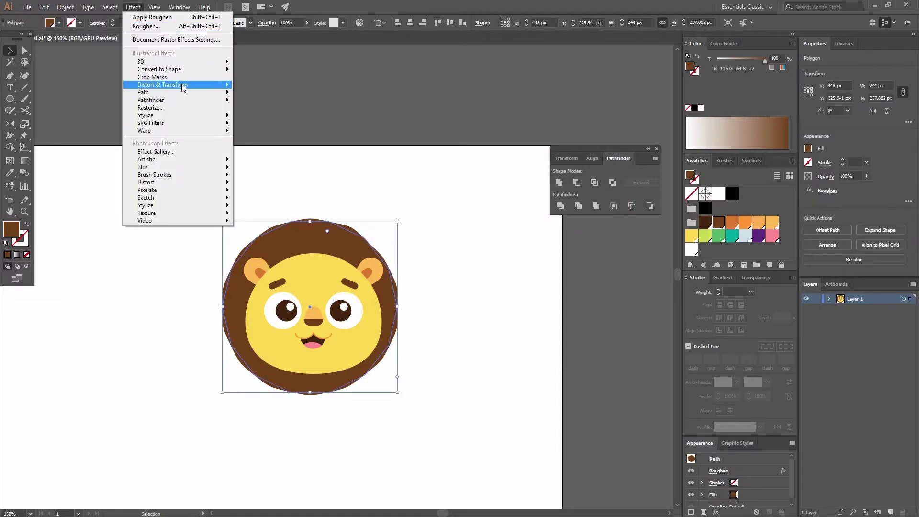
mouse_move(183, 86)
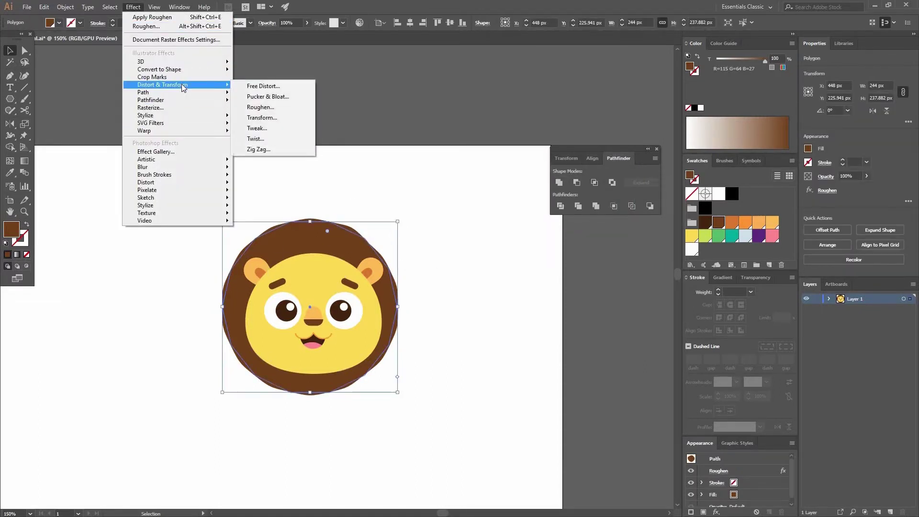
left_click(268, 97)
left_click(459, 158)
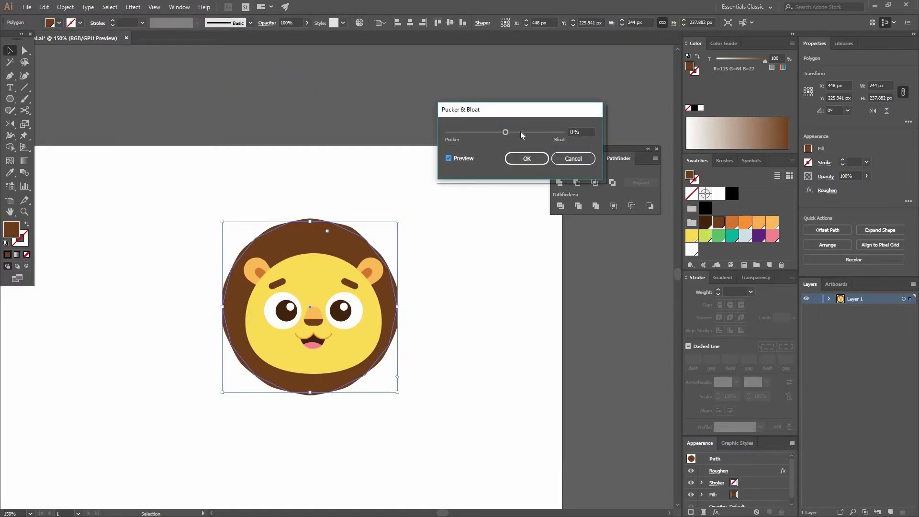
left_click_drag(519, 132, 513, 132)
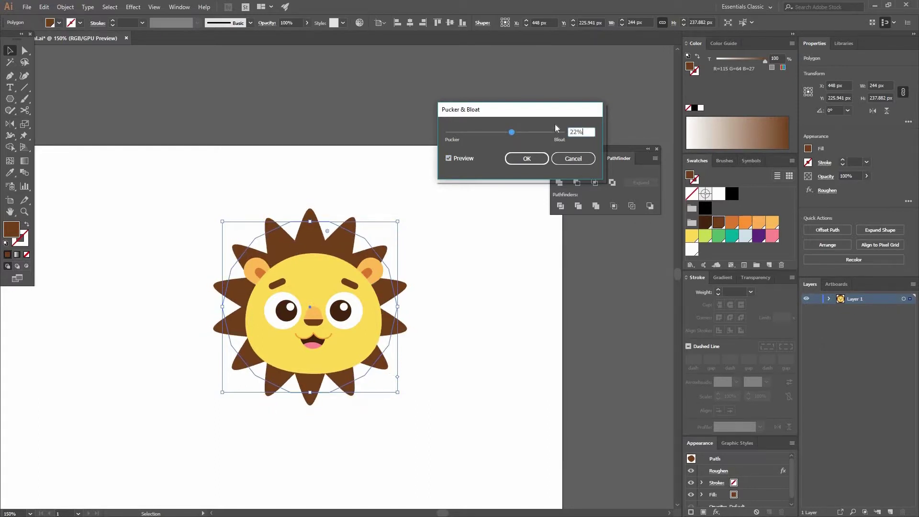
left_click(527, 158)
left_click(365, 211)
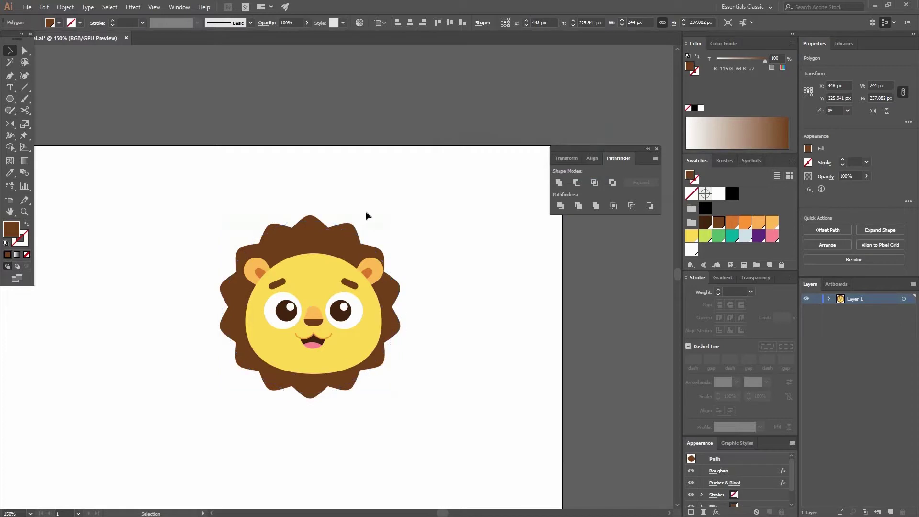
- Align the mane's center to the head horizontally and vertically, using the head as key object
left_click(323, 263)
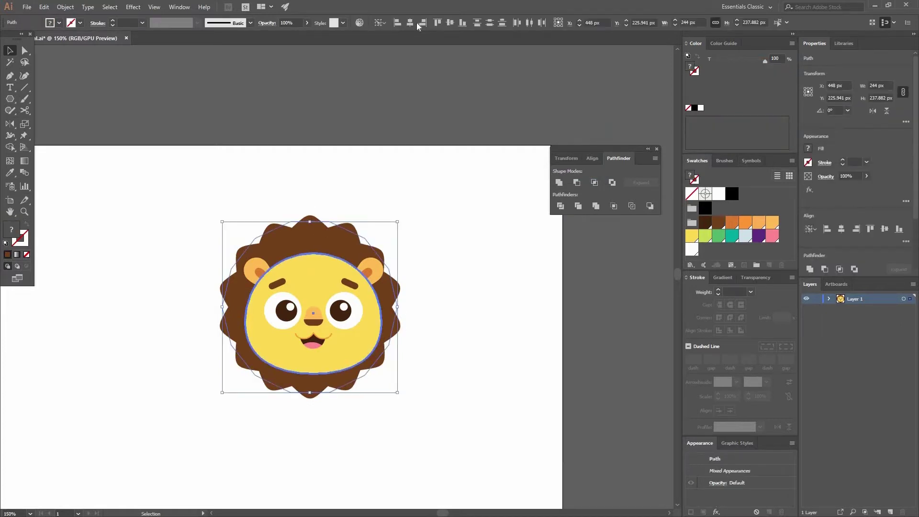
left_click(410, 23)
left_click(449, 22)
left_click(425, 234)
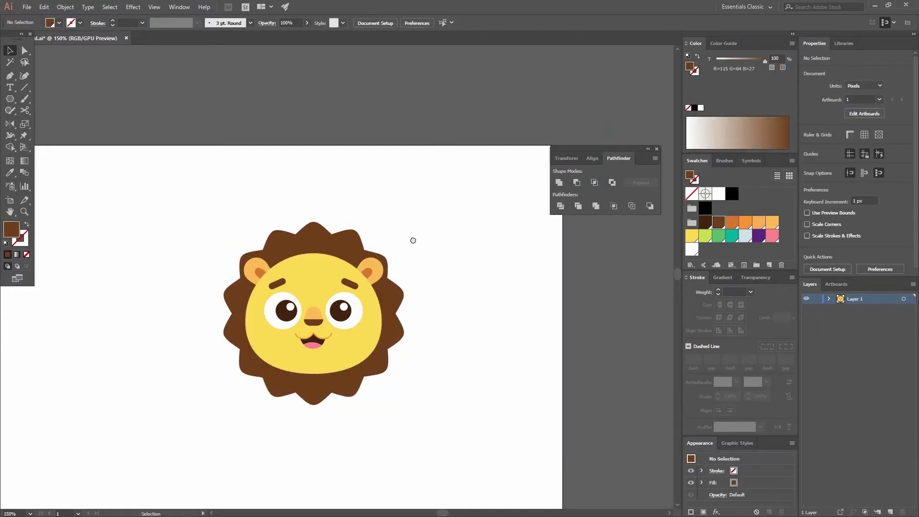
- Draw an open Pen path below the mane: a vertical line about 50 px long, then a curve ending about 35 px left and 15 px lower
left_click_drag(412, 240, 424, 206)
left_click_drag(279, 248, 283, 230)
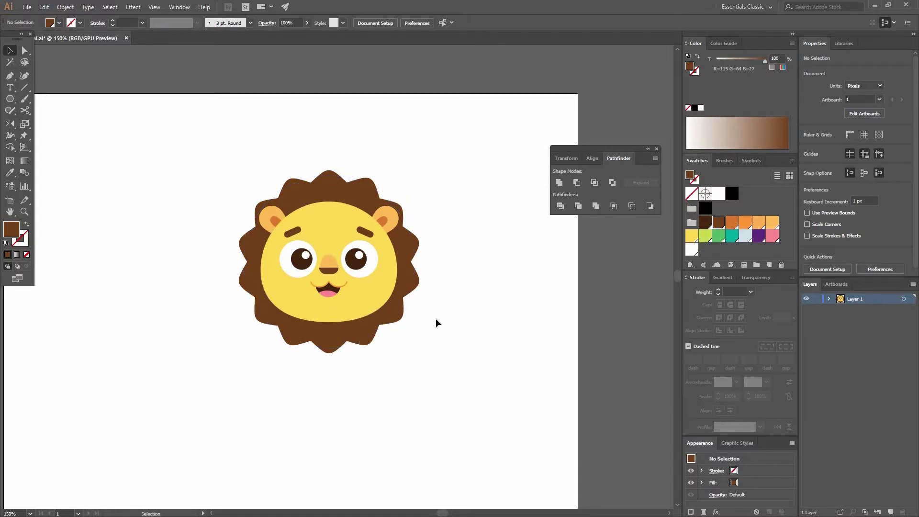
scroll(323, 386, "up", 3)
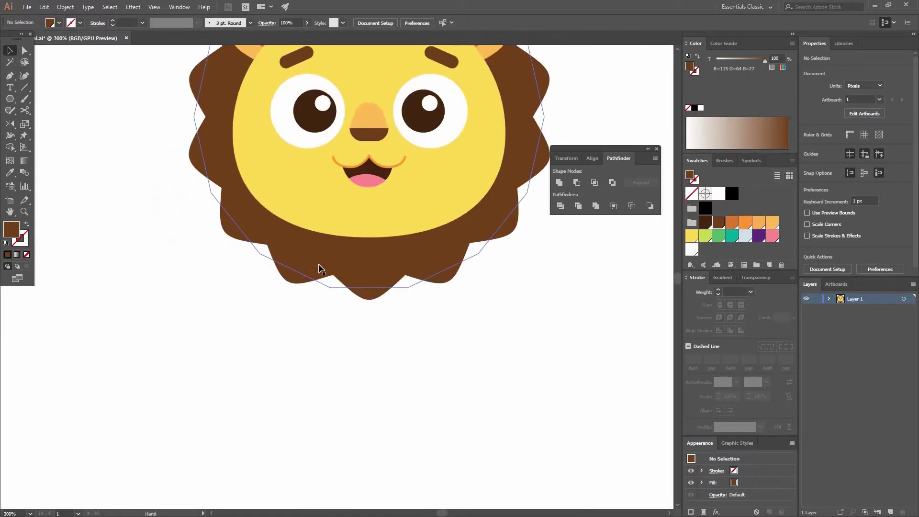
left_click(9, 75)
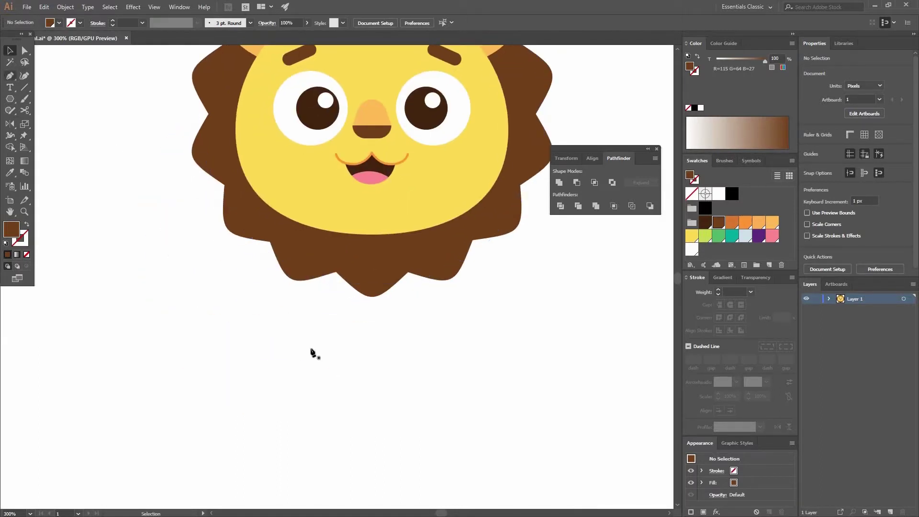
left_click(326, 262)
left_click(325, 335)
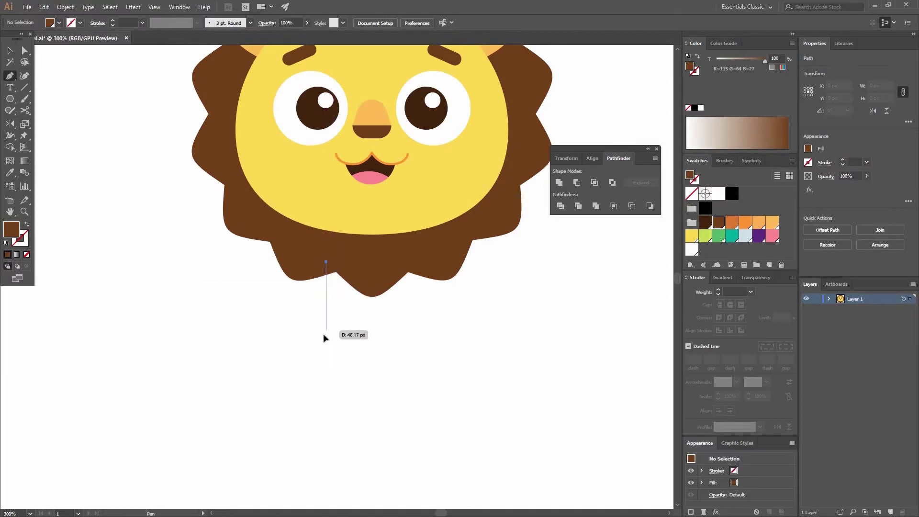
left_click(278, 357)
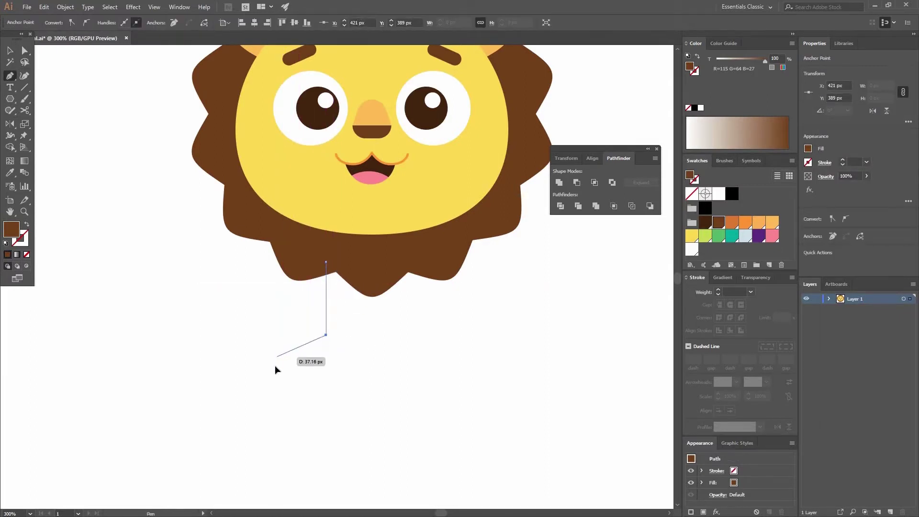
left_click_drag(275, 365, 275, 378)
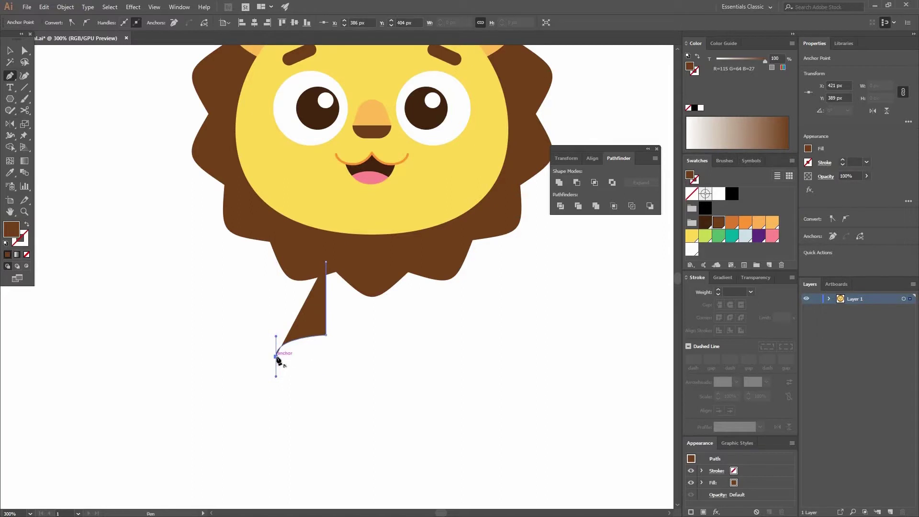
- Swap the new path's fill and stroke so it has a brown outline and no fill, and select it
key("v")
left_click(27, 224)
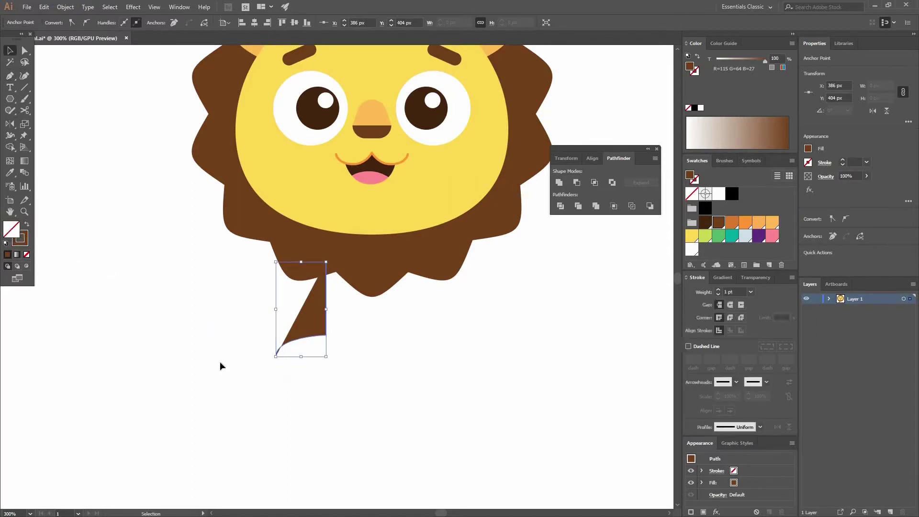
left_click(331, 363)
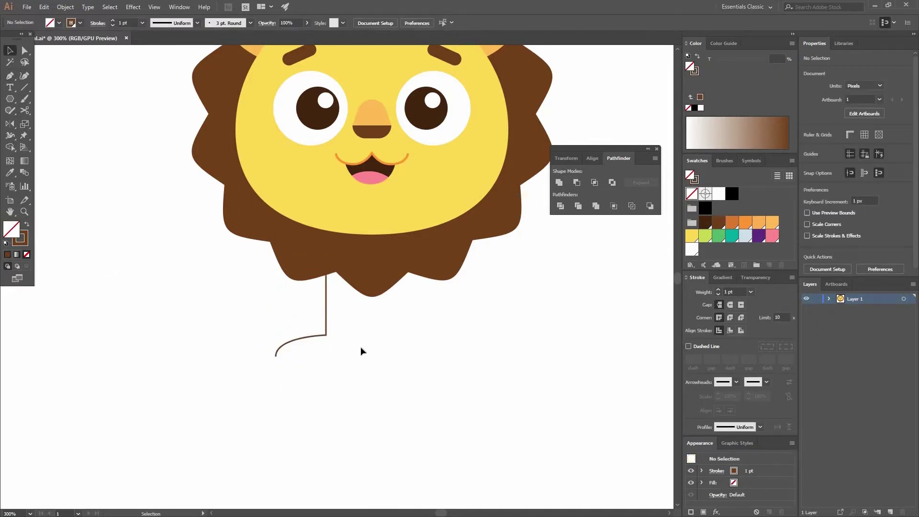
left_click(326, 331)
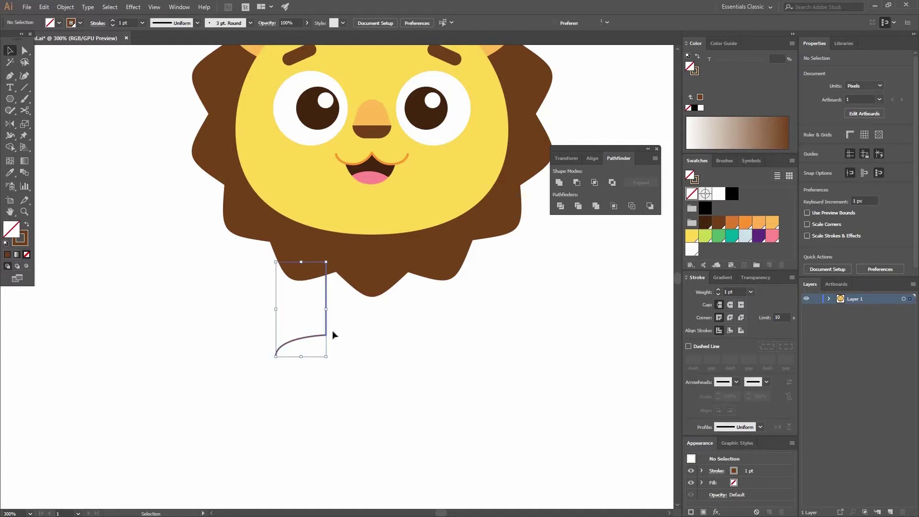
- Reflect a copy of the brown path across a vertical axis and move it sideways so both halves span about 139.5 px
right_click(328, 333)
mouse_move(366, 272)
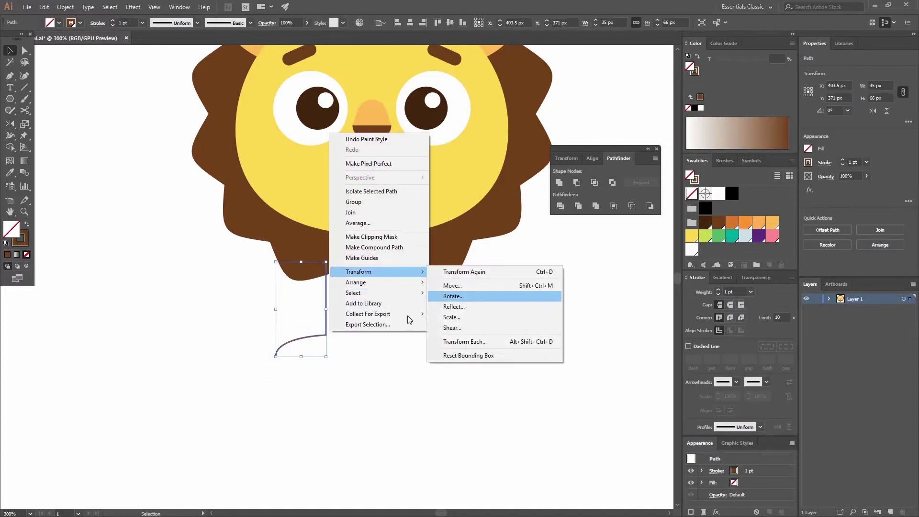
left_click(503, 312)
left_click(504, 306)
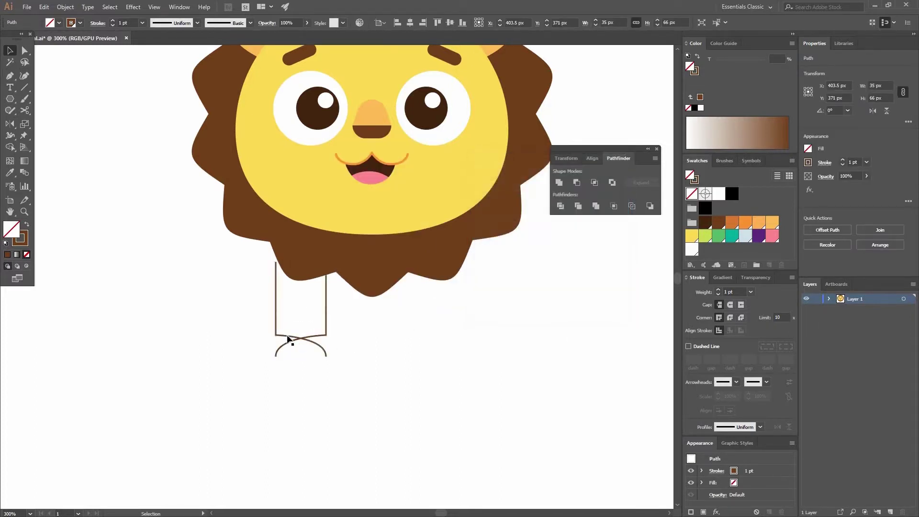
left_click_drag(287, 336, 437, 334)
left_click(517, 358)
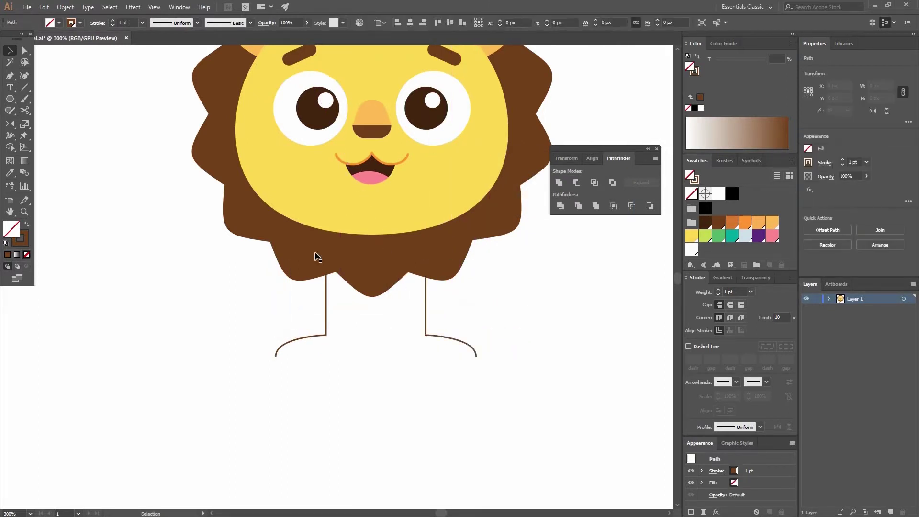
- Join the two lower end points of the mirrored paths with a straight line to form the body's base
left_click(25, 50)
left_click_drag(518, 372, 253, 352)
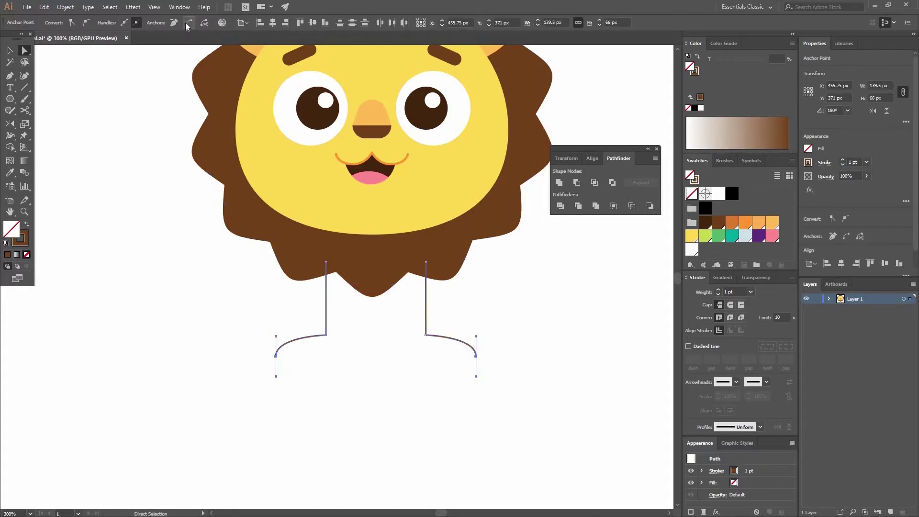
left_click(189, 23)
key("v")
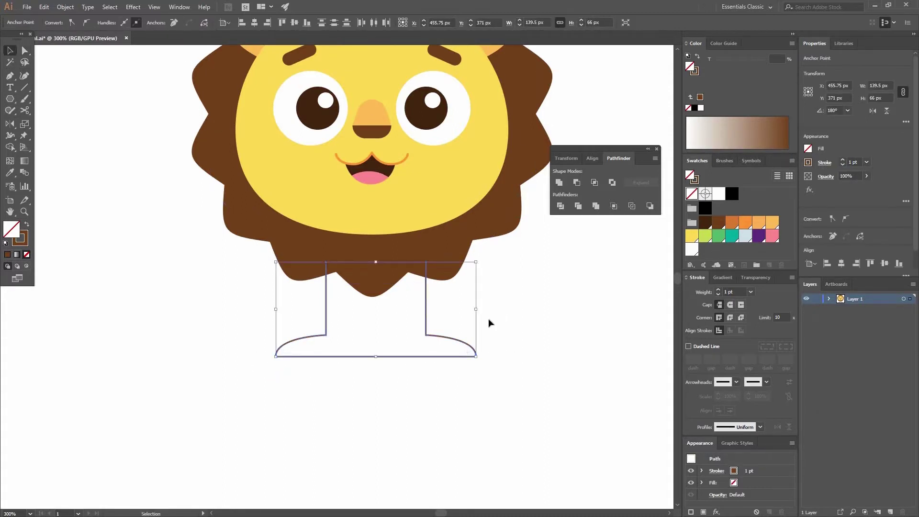
left_click(487, 329)
- Align the body outline's center horizontally to the mane, using the mane as key object
left_click_drag(471, 306, 424, 207)
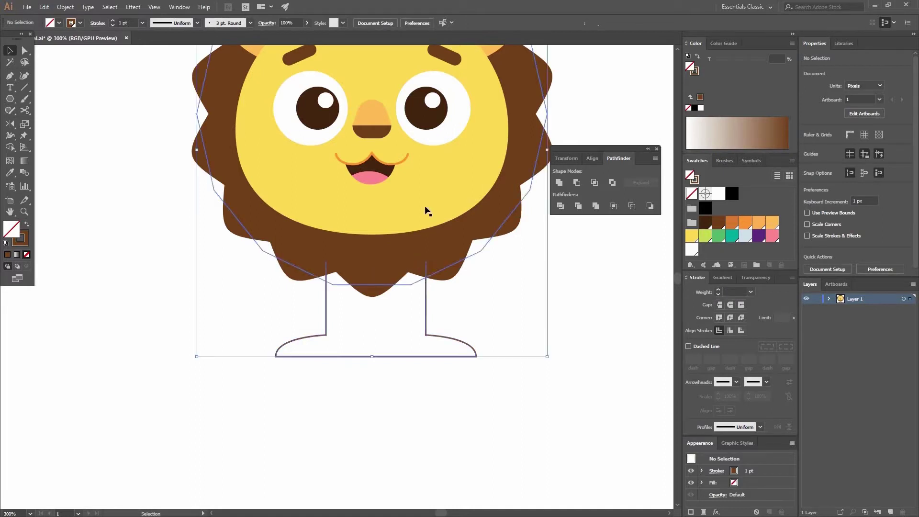
left_click(422, 246)
left_click(410, 23)
left_click(465, 338)
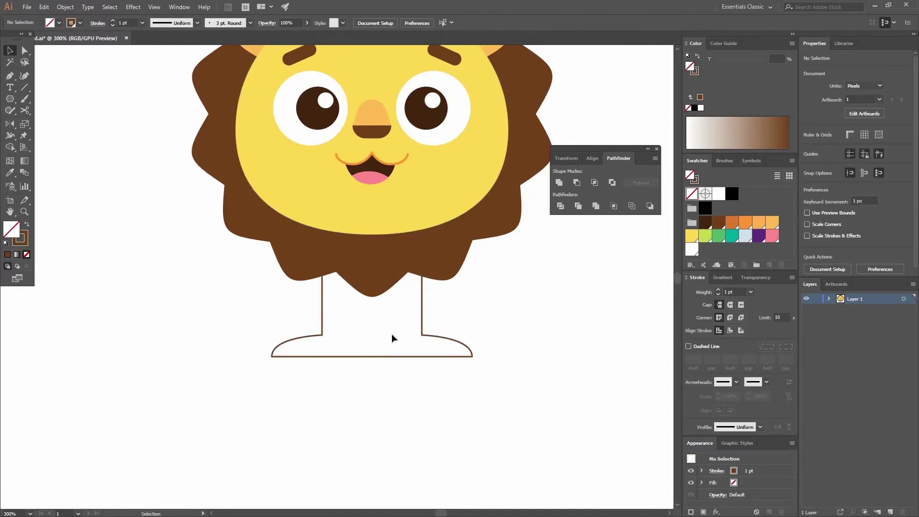
- Sample the head's yellow fill with no stroke onto the body and send the body to the back
left_click(392, 334)
key("i")
left_click(273, 174)
key("v")
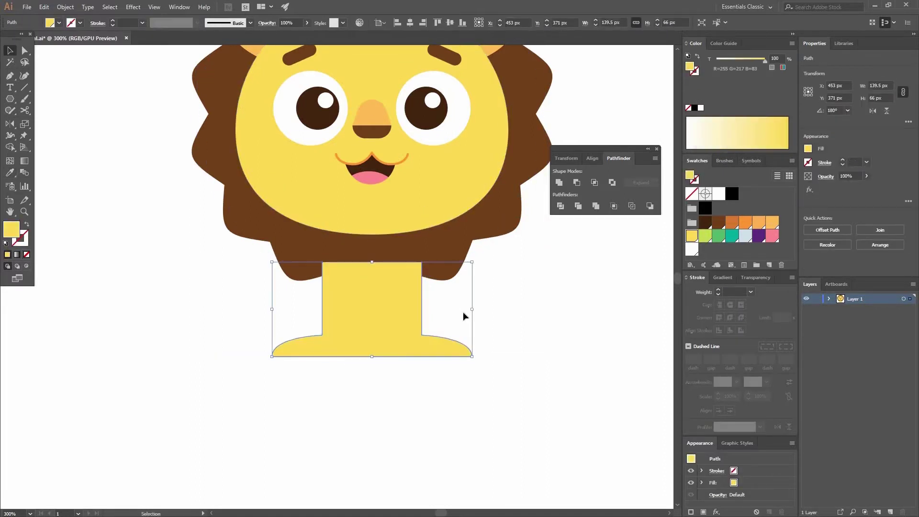
right_click(407, 297)
mouse_move(434, 447)
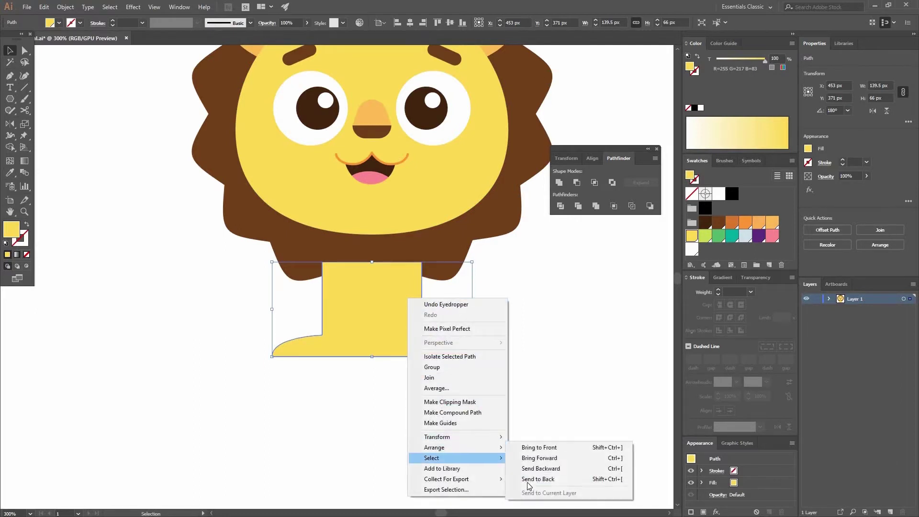
left_click(536, 480)
key("ctrl+shift+a")
- Draw a vertical Pen line about 44 px long down to the body's base, left of the body's center
key("p")
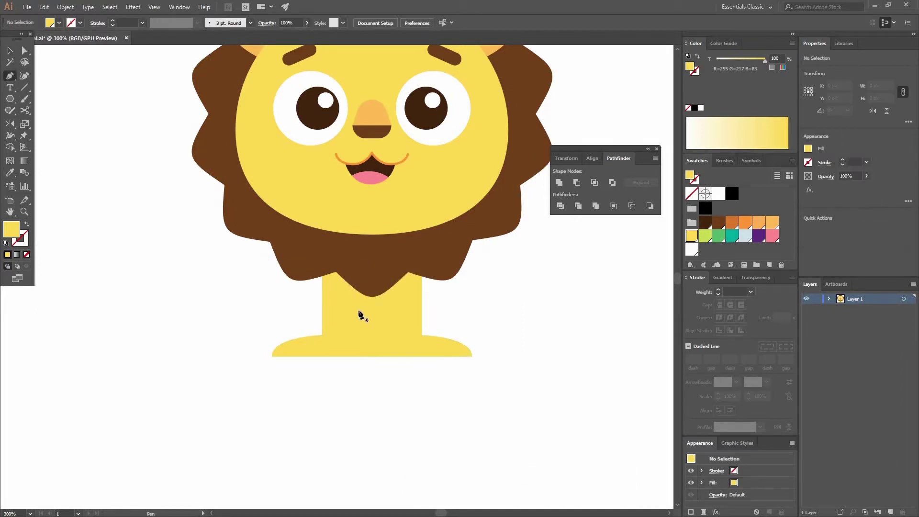
left_click(348, 72)
left_click(348, 294)
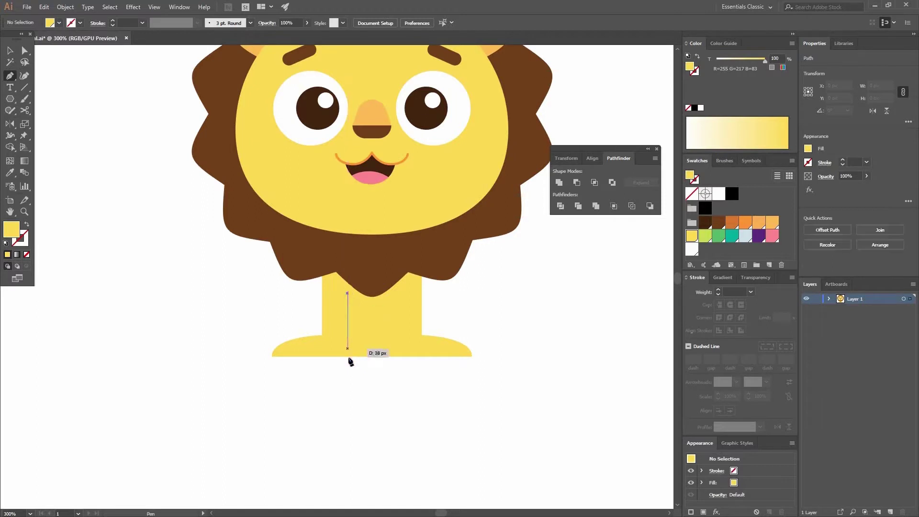
left_click(348, 357)
key("v")
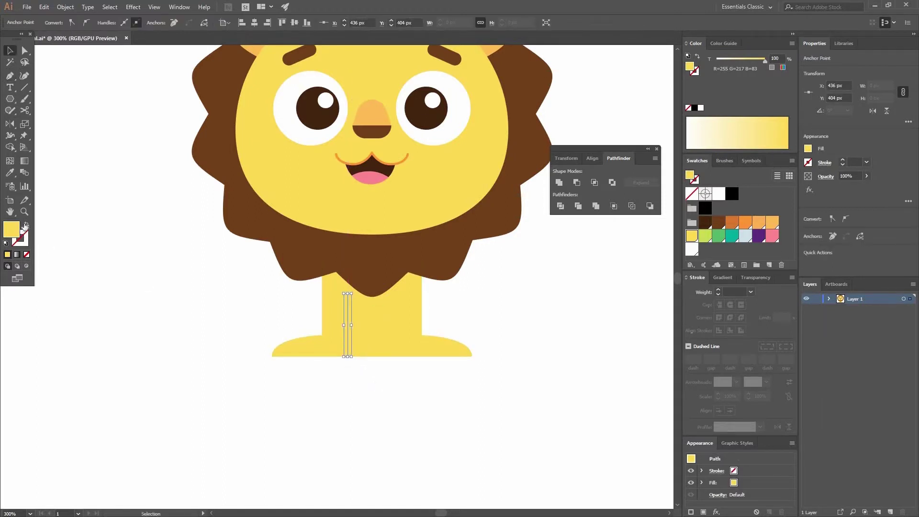
- Give the leg line no fill and an orange stroke (R=255 G=149 B=51) with a weight of 1.5 pt
key("shift+x")
left_click(748, 223)
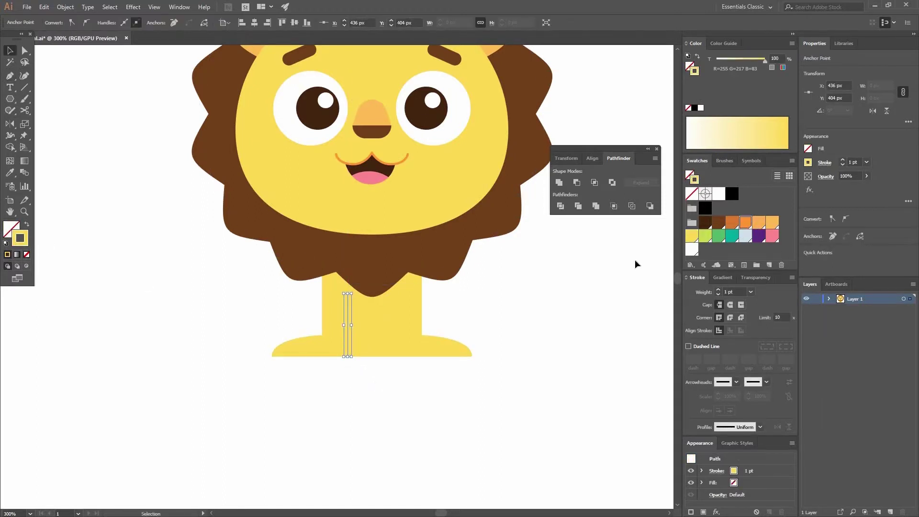
left_click(745, 292)
type("1.5")
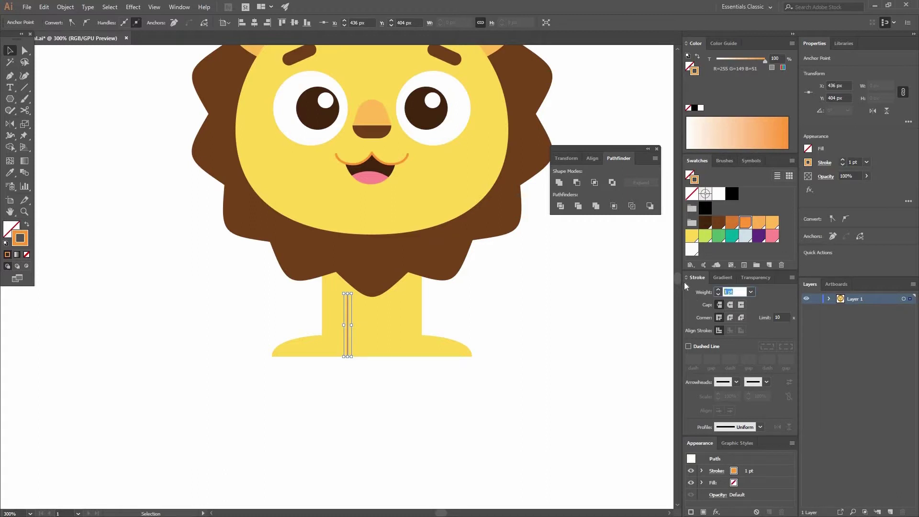
left_click(579, 318)
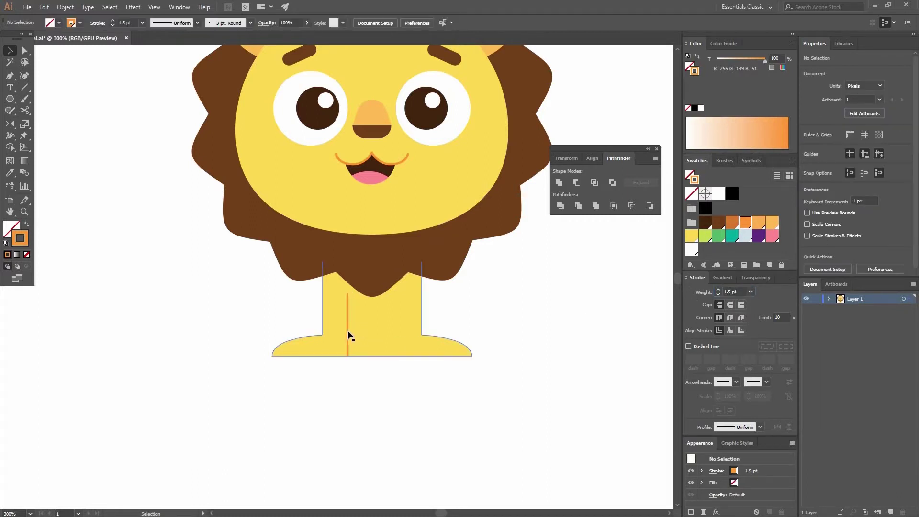
left_click_drag(350, 331, 432, 334)
key("shift+s")
key("ctrl+z")
key("v")
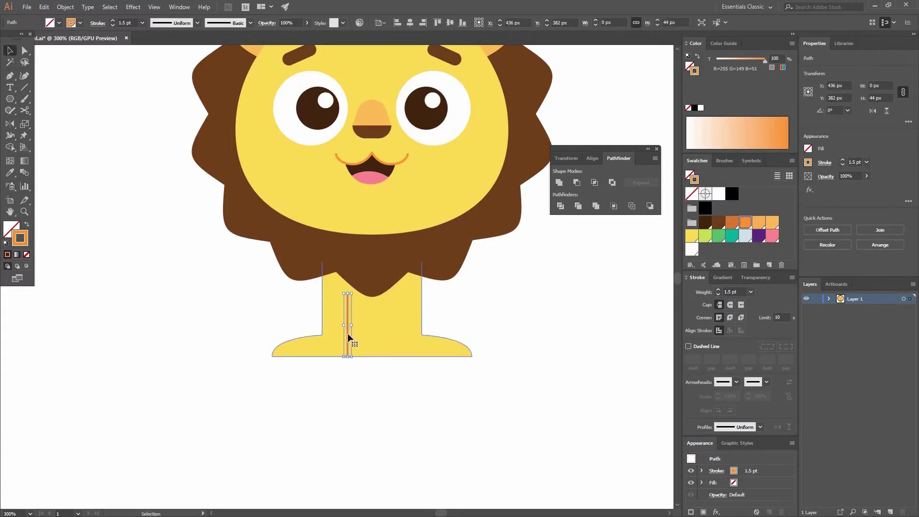
- Duplicate the orange leg line to the body's other side and center the pair horizontally on the body, using the body as key object
left_click_drag(348, 333, 475, 318)
left_click(415, 373)
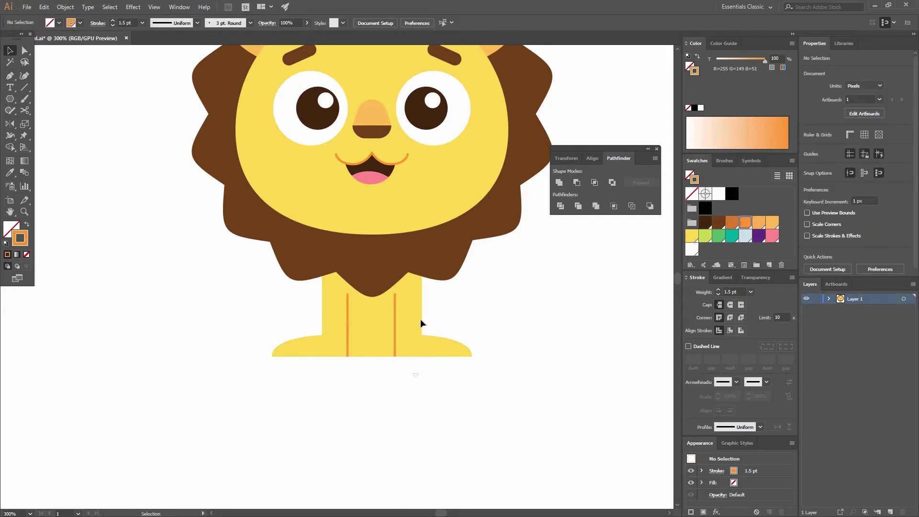
key("ctrl+a")
left_click(421, 317, "shift")
left_click(412, 306, "shift")
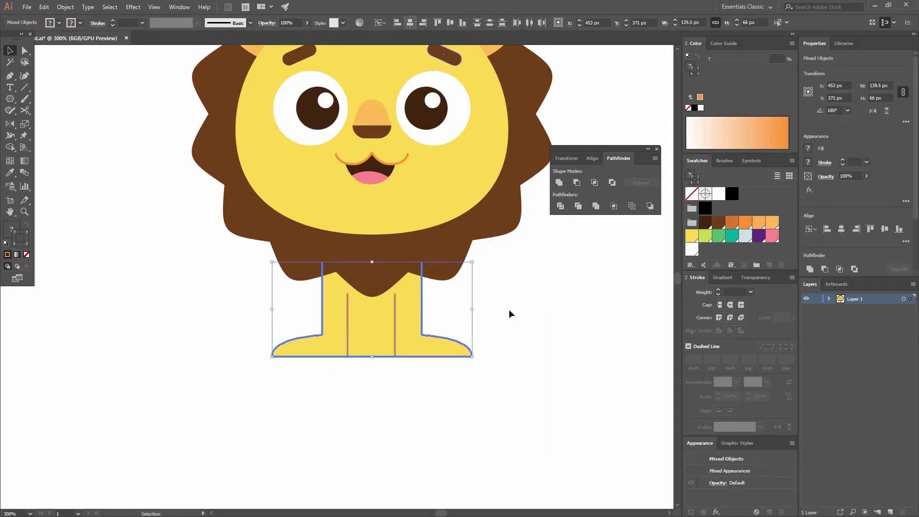
left_click(478, 364)
- Move the outer bottom anchor point of each foot 10 px inward, making the body shape 119.5 px wide
key("a")
left_click_drag(472, 356, 455, 355)
key("ctrl+z")
key("shift+Left")
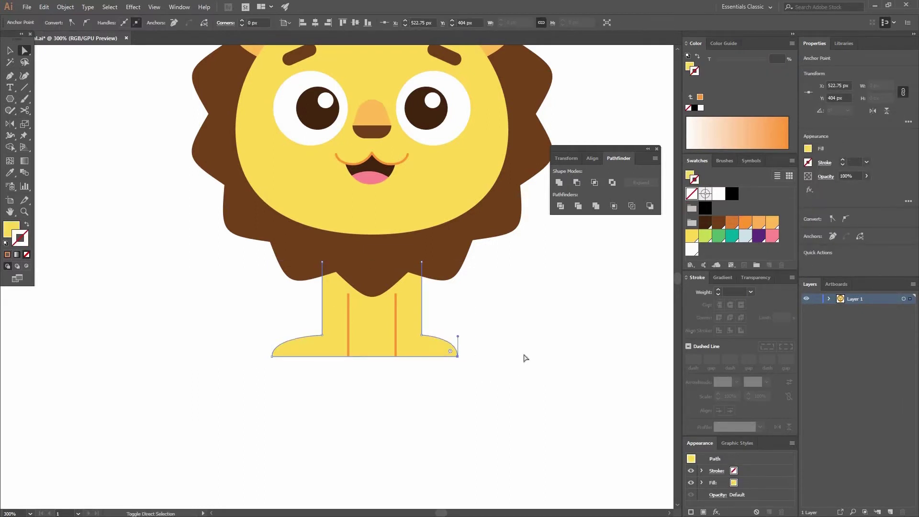
left_click_drag(293, 369, 269, 338)
key("v")
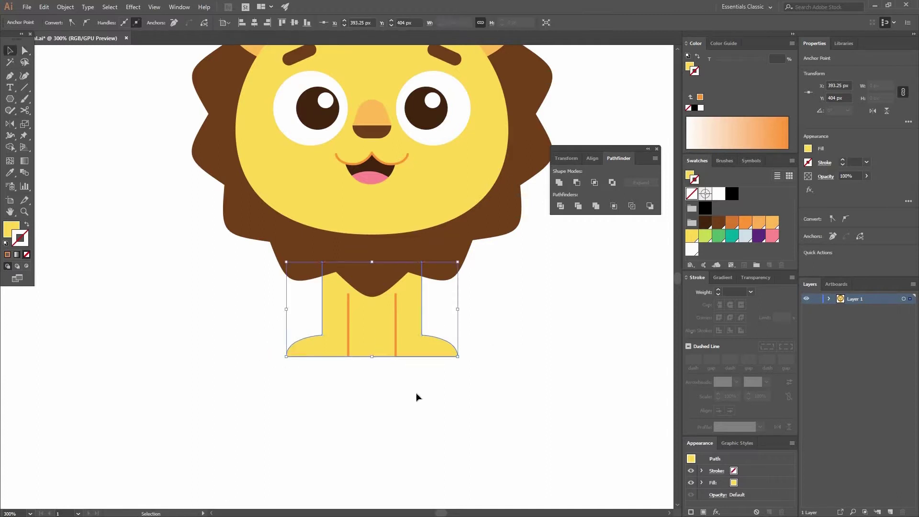
left_click(440, 364)
- Draw a closed Pen shape for the hind leg and foot at the body's right side, about 56 px wide and 34 px high
key("p")
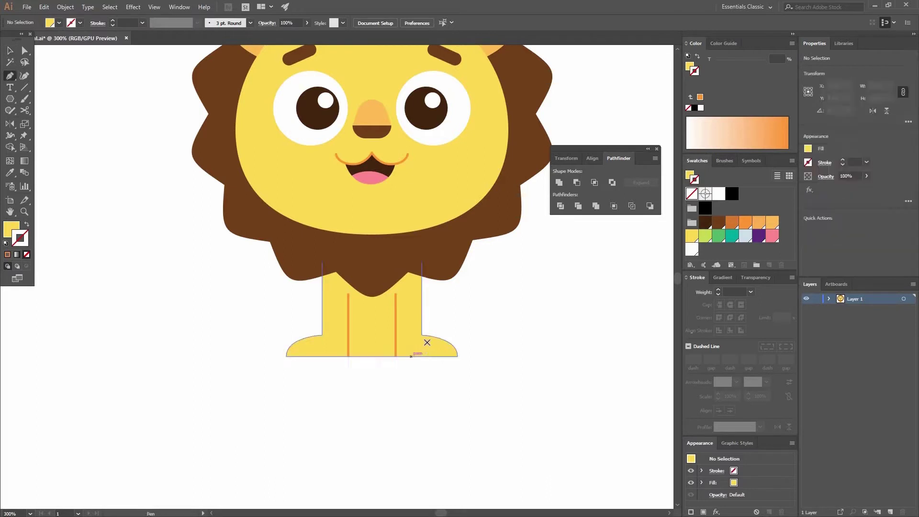
left_click(411, 317)
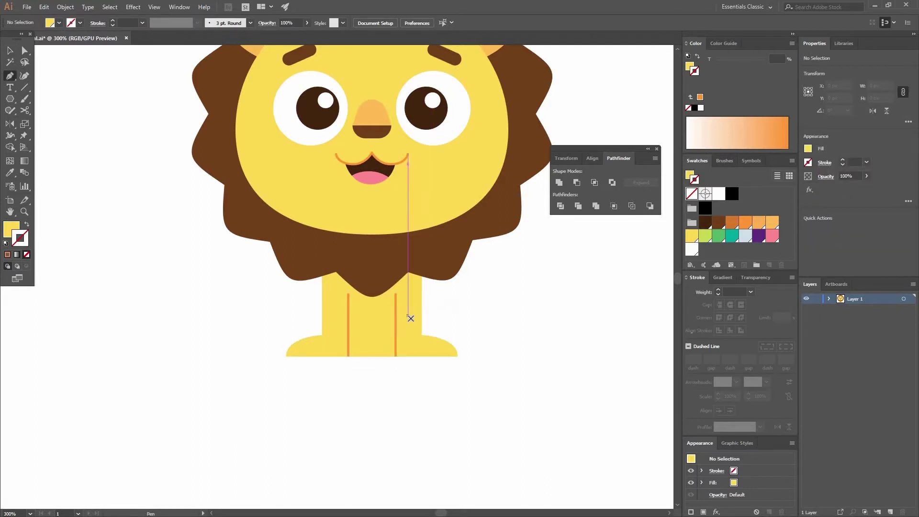
left_click_drag(449, 312, 455, 327)
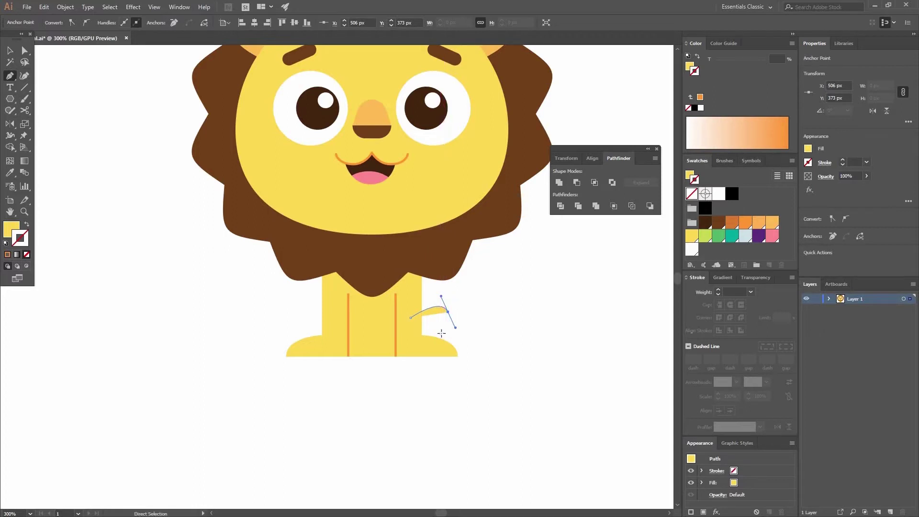
key("ctrl+z")
left_click_drag(448, 314, 450, 314)
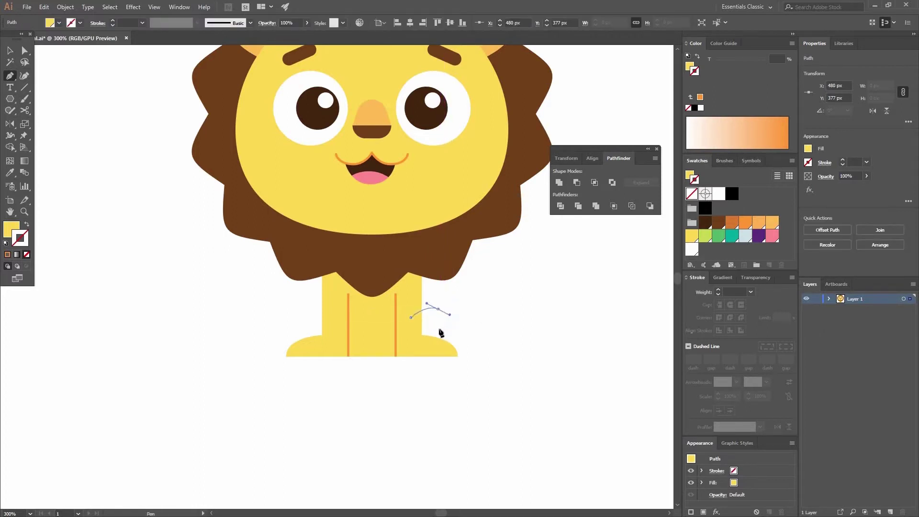
left_click(439, 330)
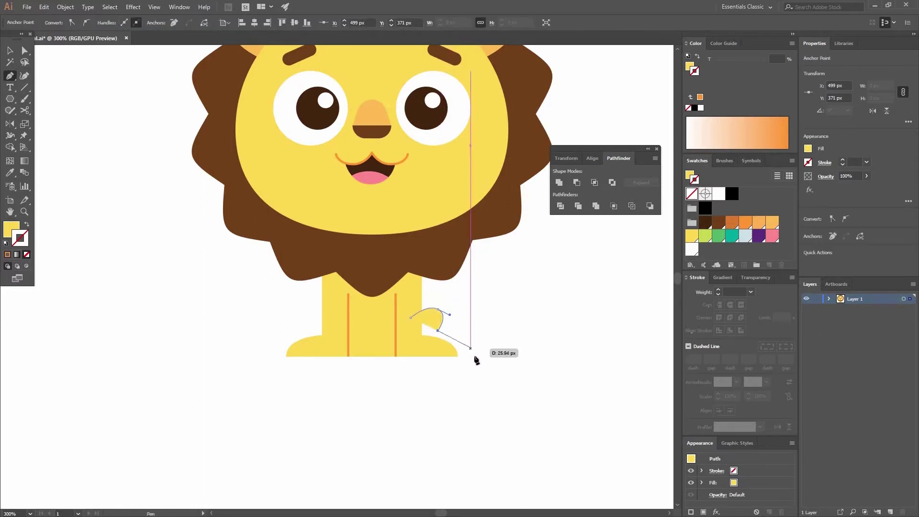
left_click_drag(476, 356, 473, 387)
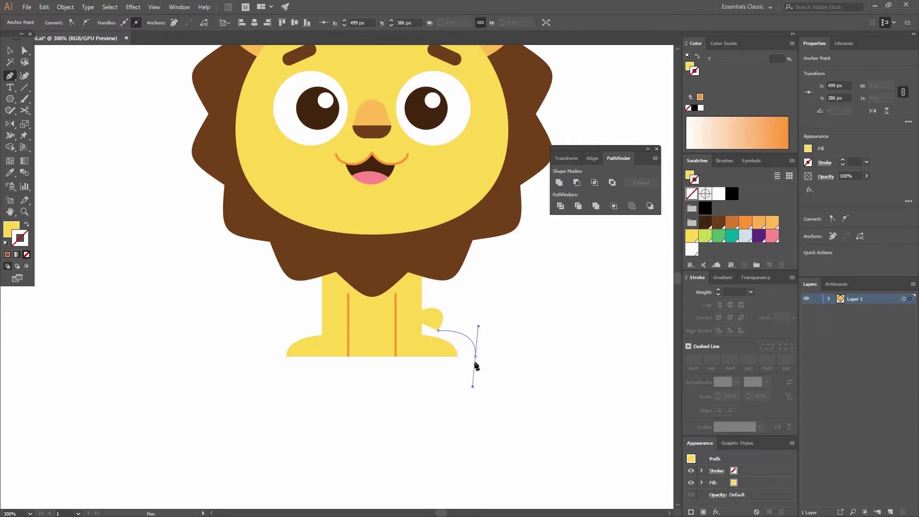
left_click(475, 356)
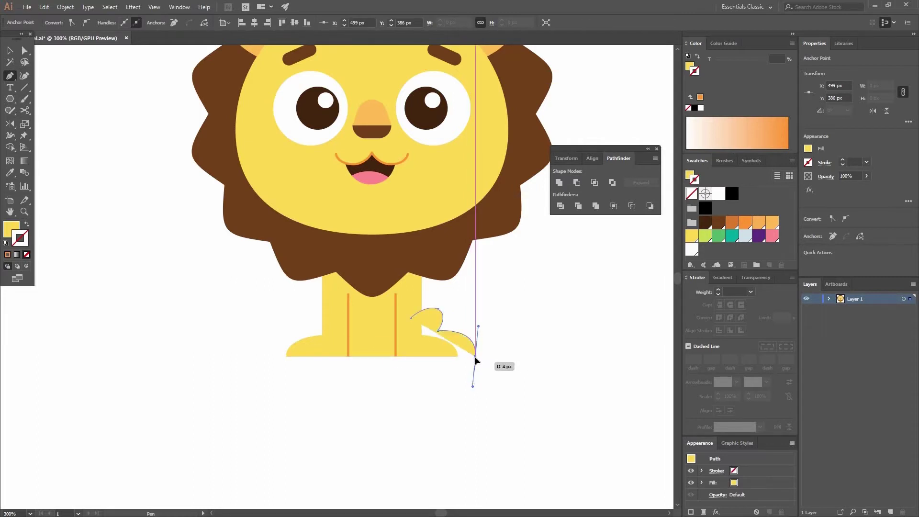
left_click(411, 318)
key("v")
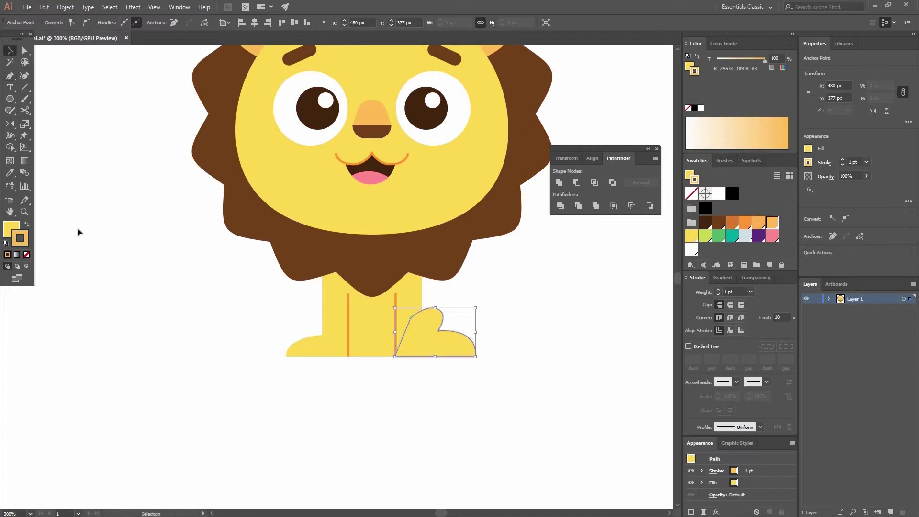
- Fill the hind leg with light orange (R=255 G=189 B=83), remove its stroke, and send it to the back
key("shift+x")
key("slash")
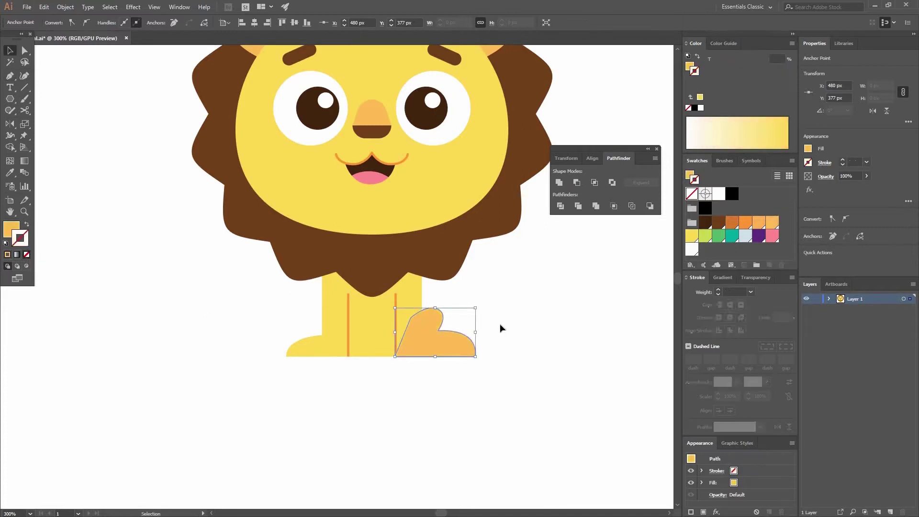
right_click(473, 335)
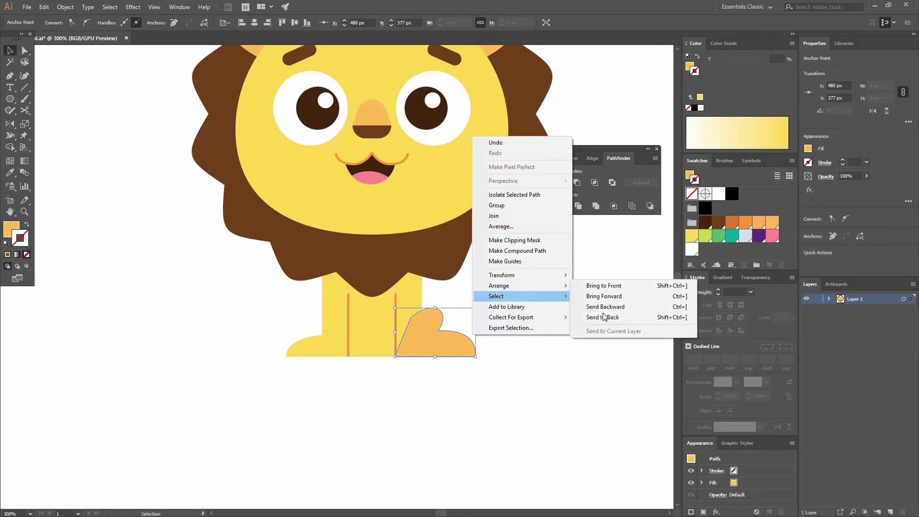
left_click(606, 317)
left_click(495, 337)
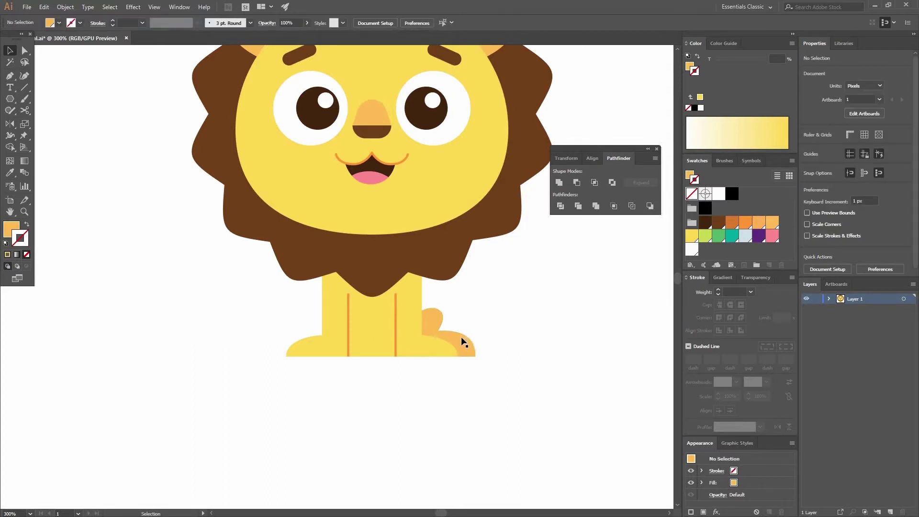
- Shift the hind leg slightly outward and reshape its notch and outer foot point, narrowing the shape to 49 px
left_click_drag(466, 337, 482, 353)
key("a")
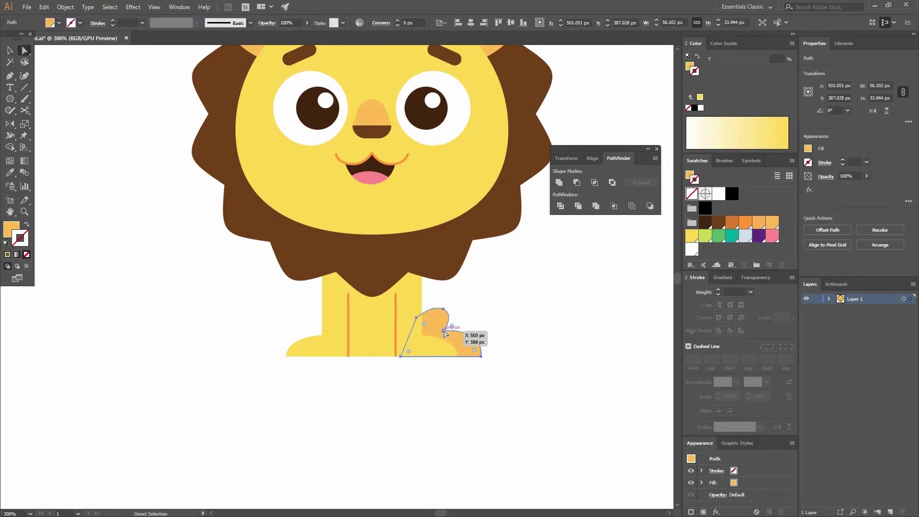
left_click_drag(445, 331, 492, 338)
left_click(489, 323)
key("v")
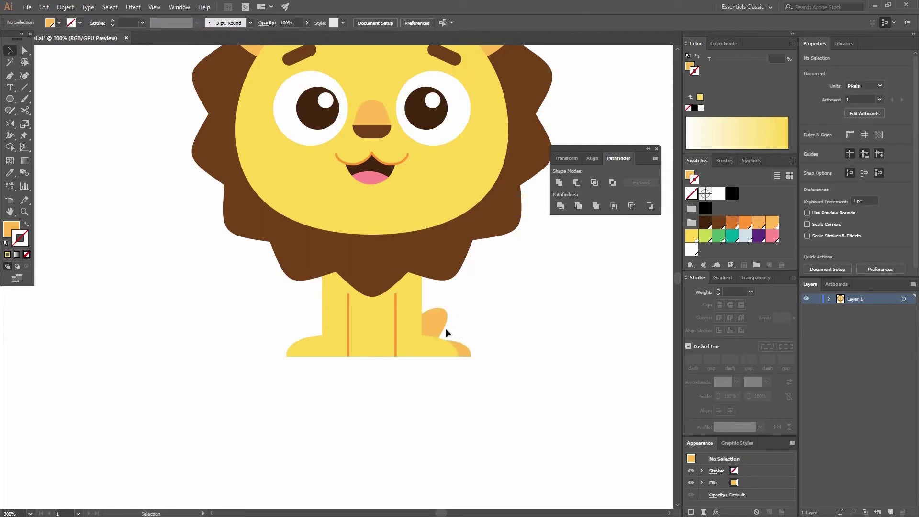
- Move the hind leg's notch anchor point between thigh and foot 5 px right and 4 px up
key("a")
left_click(443, 341)
left_click(441, 338)
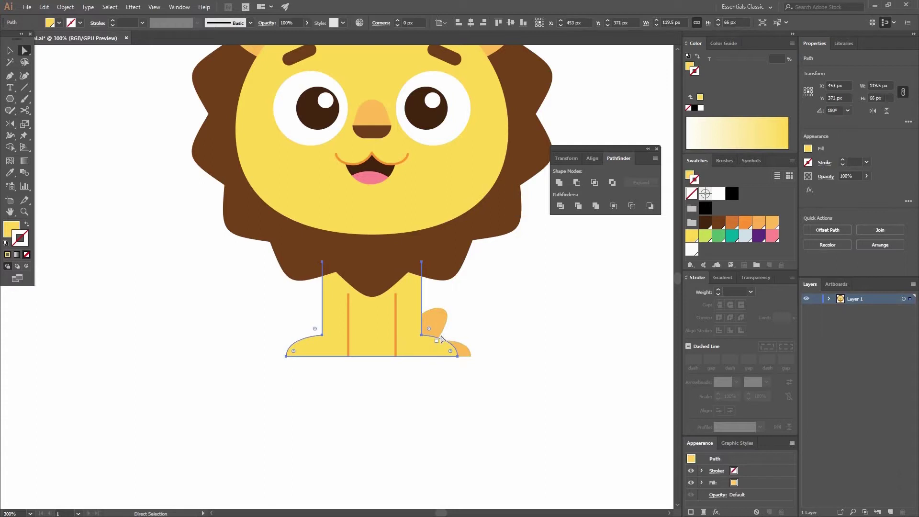
left_click(442, 339)
left_click_drag(442, 337, 445, 335)
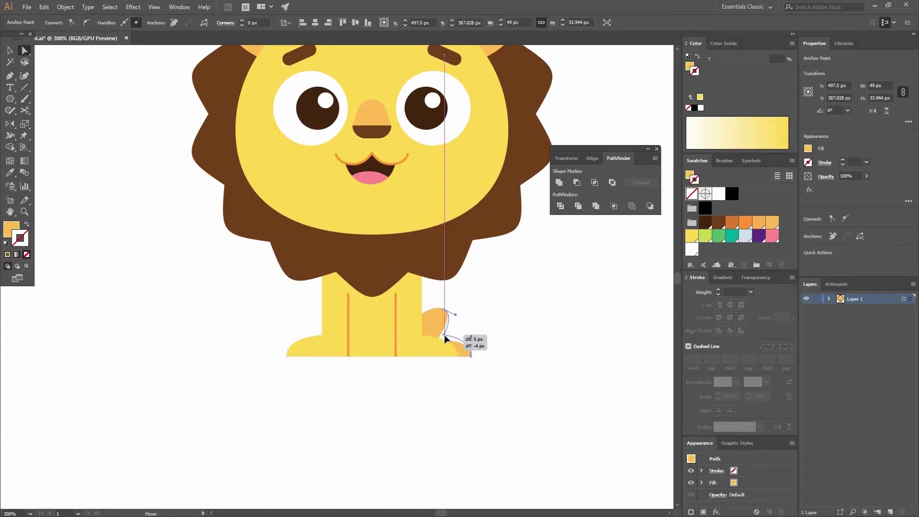
- Reflect a copy of the hind leg across the vertical axis and place it on the opposite side of the body
left_click(482, 315)
key("v")
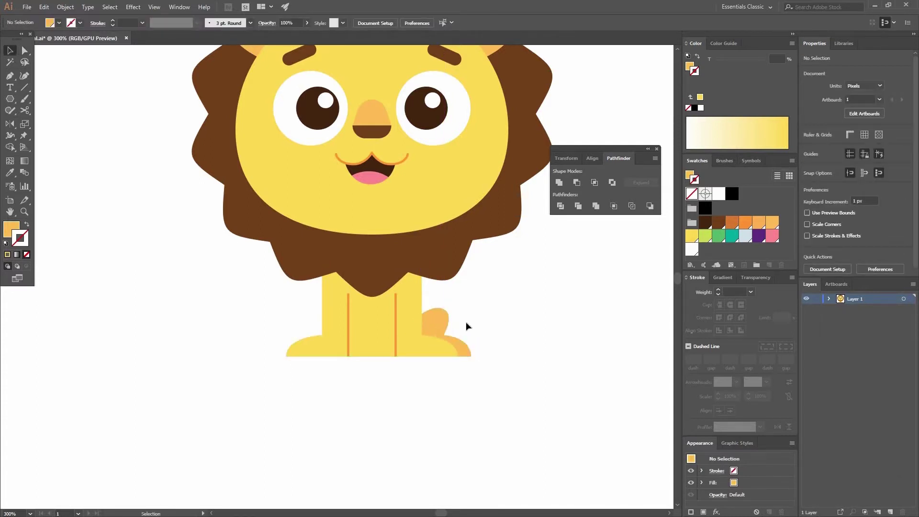
left_click(460, 341)
right_click(479, 323)
mouse_move(527, 274)
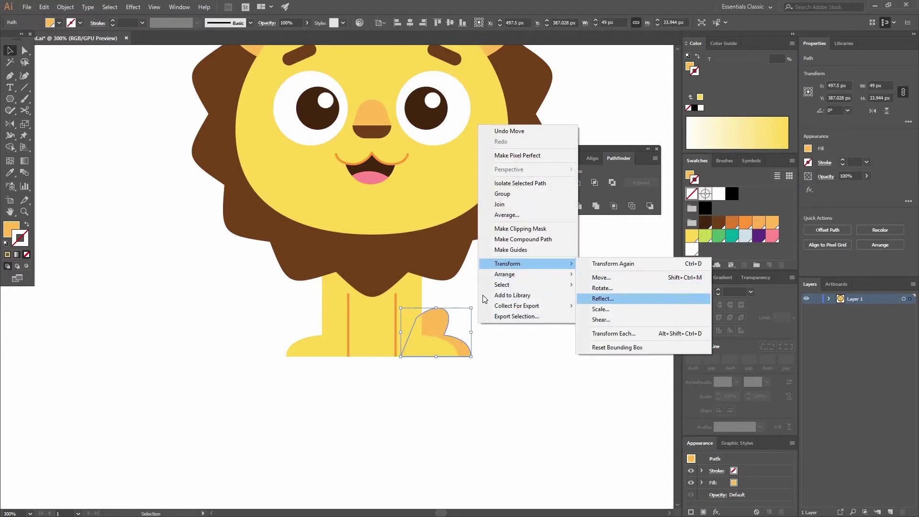
left_click(602, 298)
left_click(524, 302)
left_click_drag(455, 329, 322, 329)
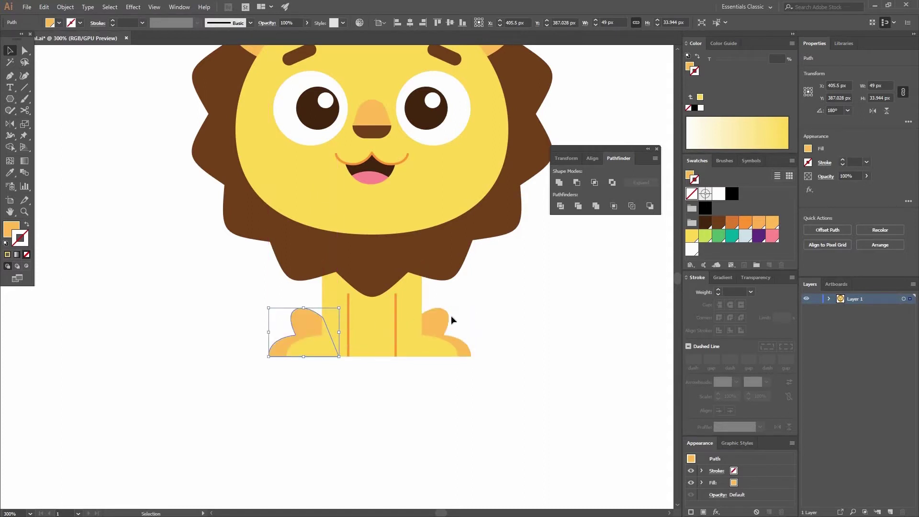
- Group the two hind legs and centre them horizontally with the body
left_click(451, 315, "shift")
key("ctrl+g")
left_click(417, 288, "shift")
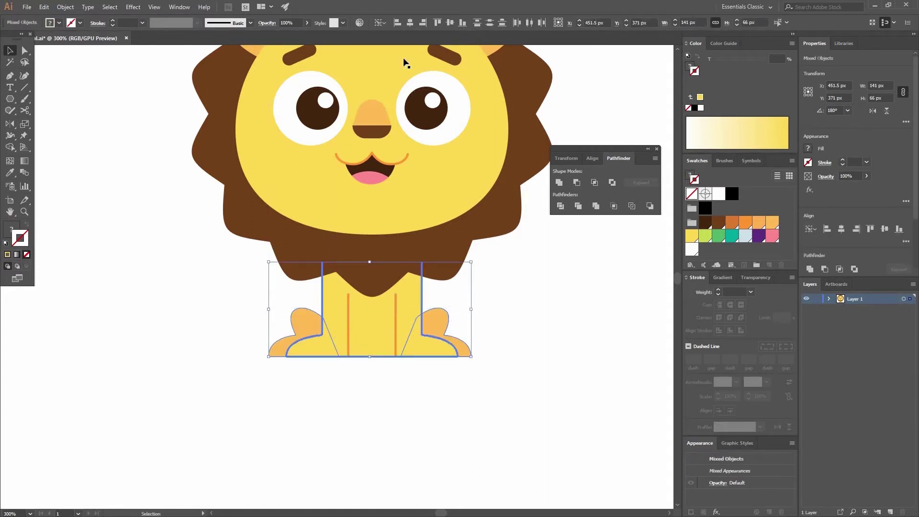
left_click(410, 23)
left_click(515, 319)
left_click(516, 318)
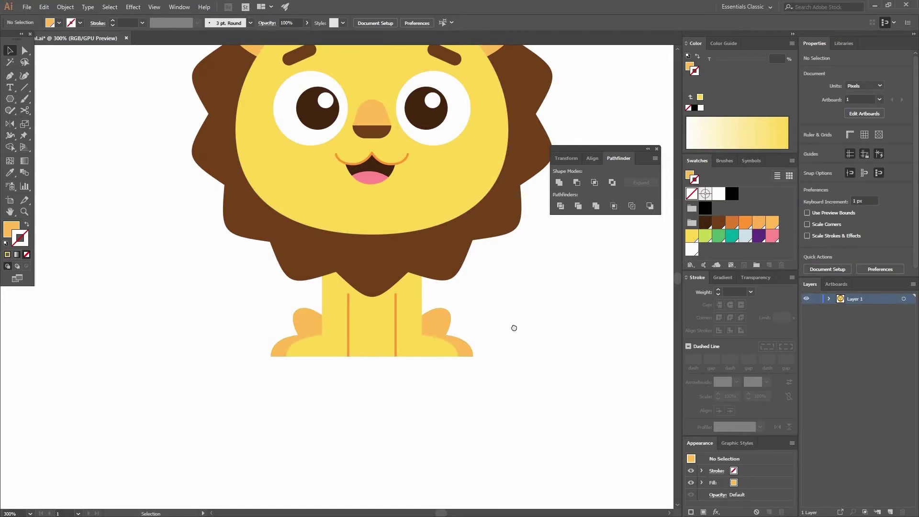
- Draw a curved Pen path for the tail from the right hind leg, with no fill and a 4 pt light orange stroke (R=255 G=178 B=83)
scroll(508, 336, "up", 3)
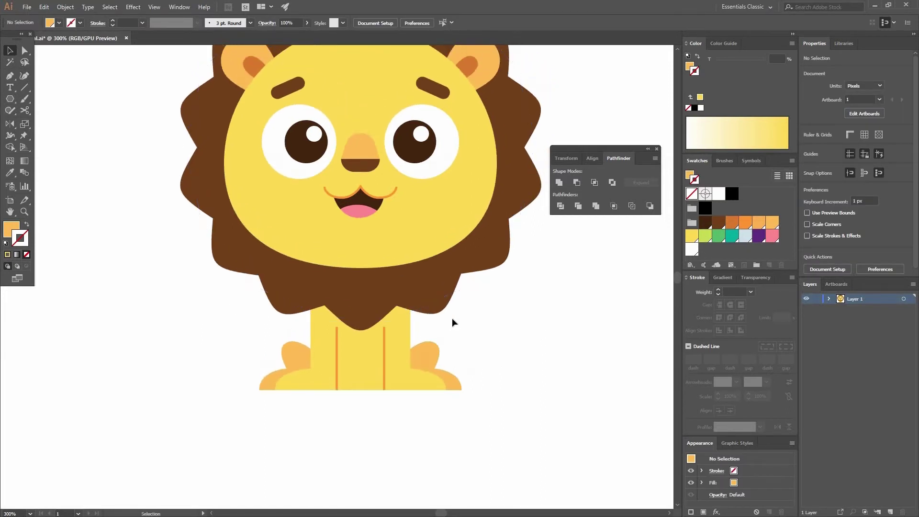
key("p")
left_click(425, 355)
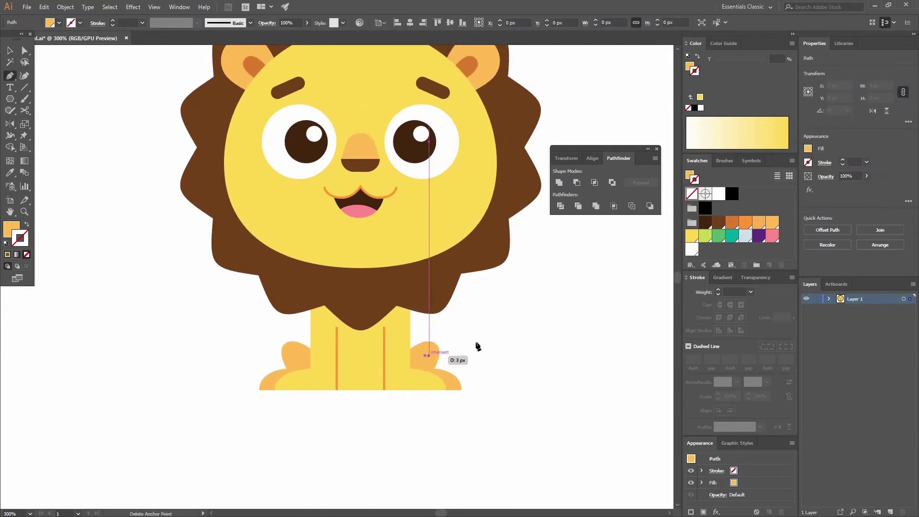
mouse_move(474, 341)
left_mouse_down()
mouse_move(491, 323)
mouse_move(581, 337)
mouse_move(670, 369)
mouse_move(785, 372)
mouse_move(741, 299)
left_mouse_up()
left_click(27, 224)
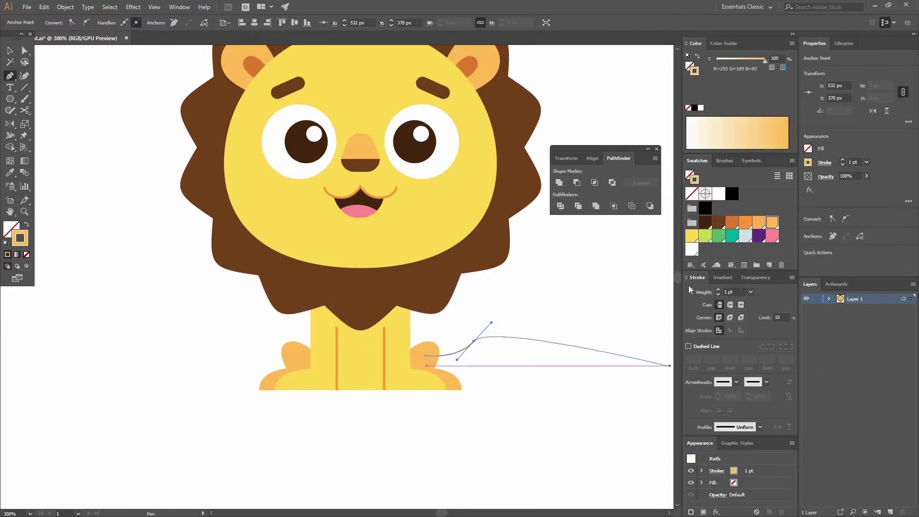
type("4")
key("Return")
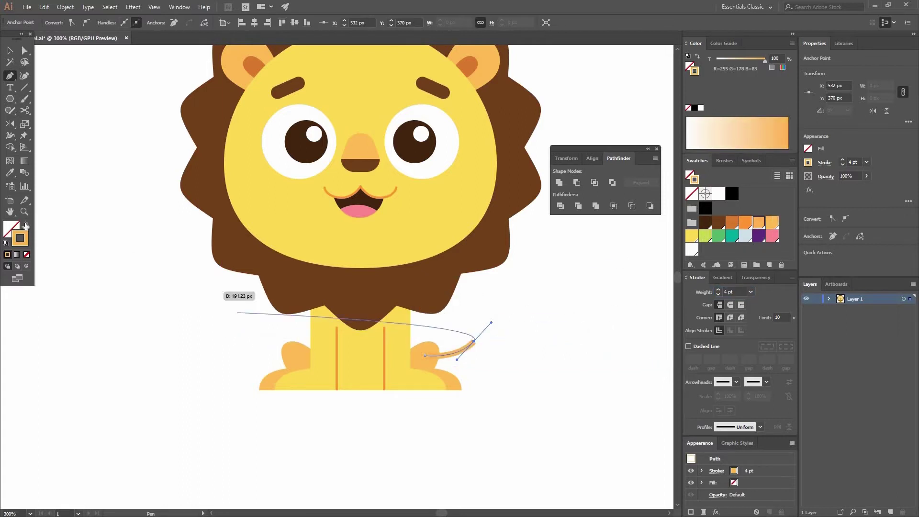
- Send the tail path to the back, behind the hind leg
key("v")
right_click(453, 331)
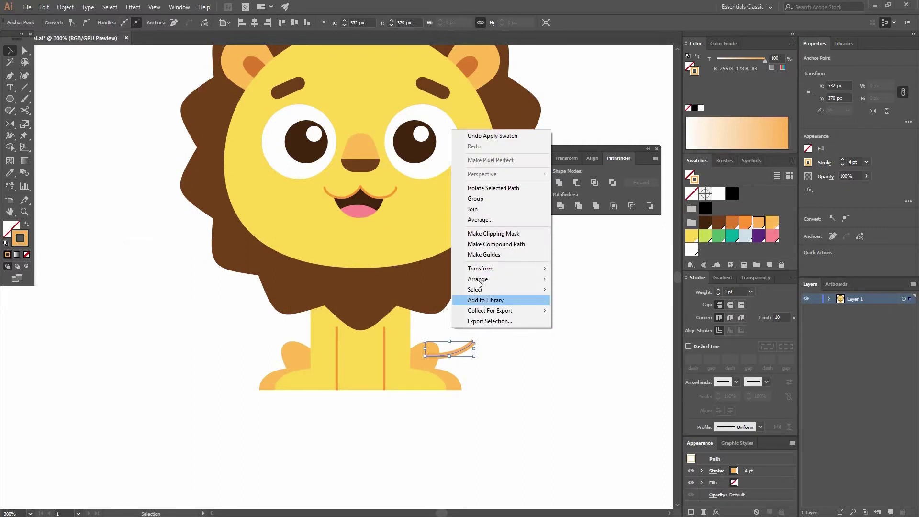
mouse_move(479, 279)
left_click(577, 311)
left_click(519, 345)
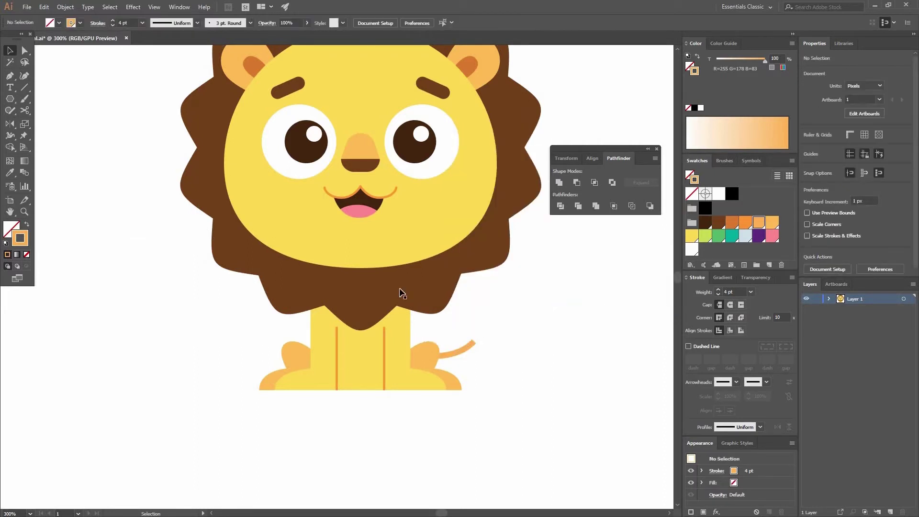
- Draw a 12 px circle centred on the tail's tip and give it the mane's brown fill with no stroke
left_click(10, 99)
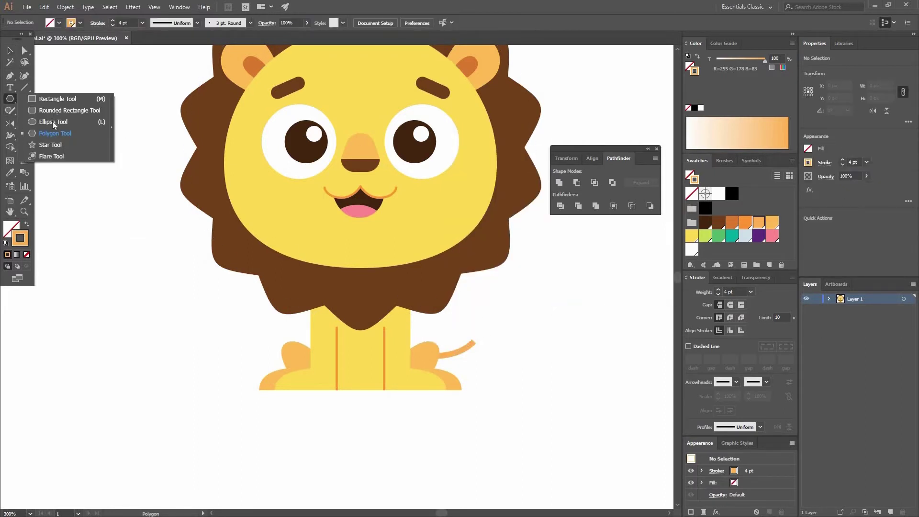
left_click(54, 123)
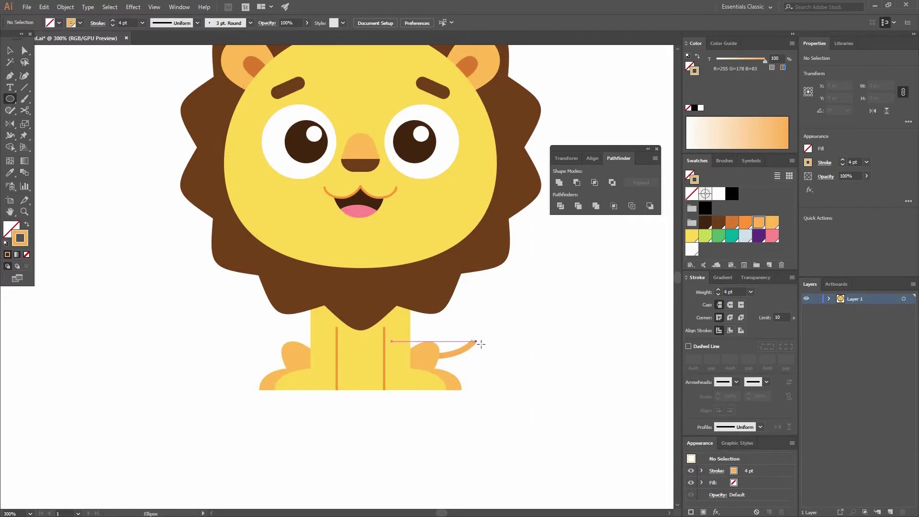
left_click_drag(474, 341, 482, 350)
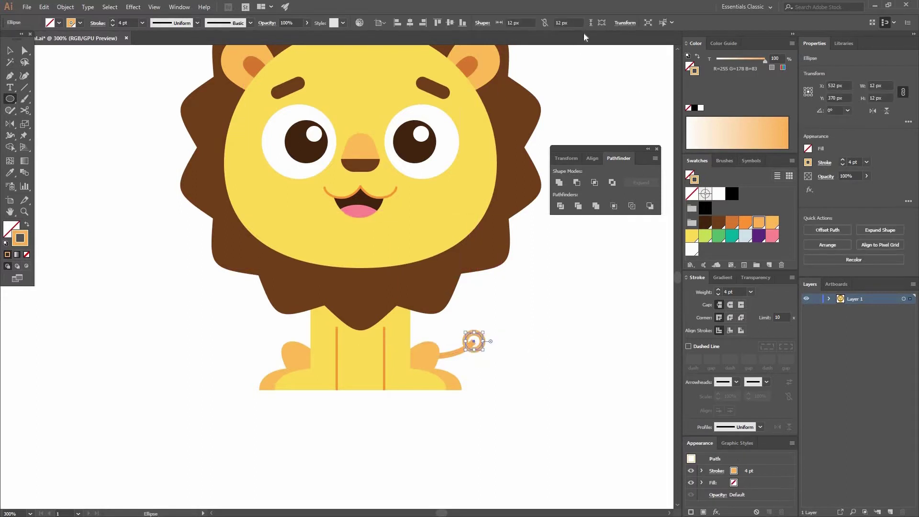
left_click(10, 173)
left_click(285, 263)
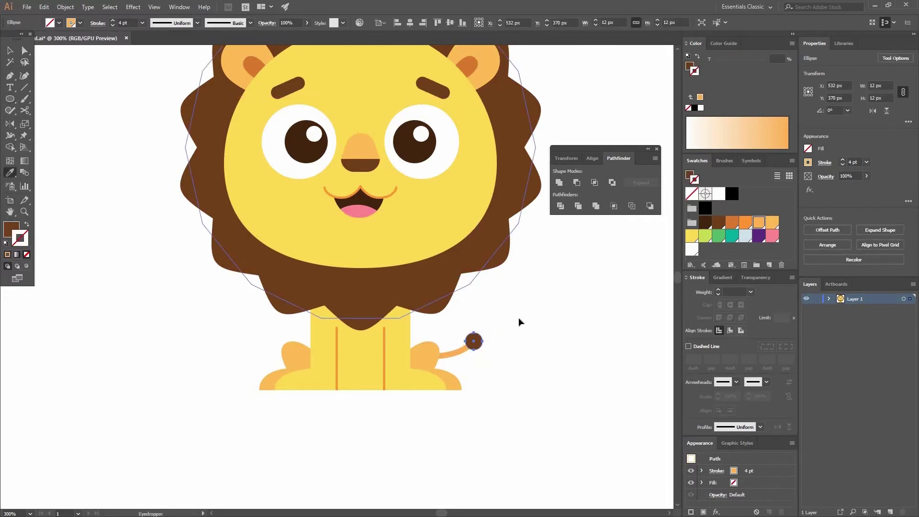
key("v")
left_click(491, 336)
- Reshape the brown circle into a tuft pointing up and outward, and shift the tail with its tuft slightly down
key("a")
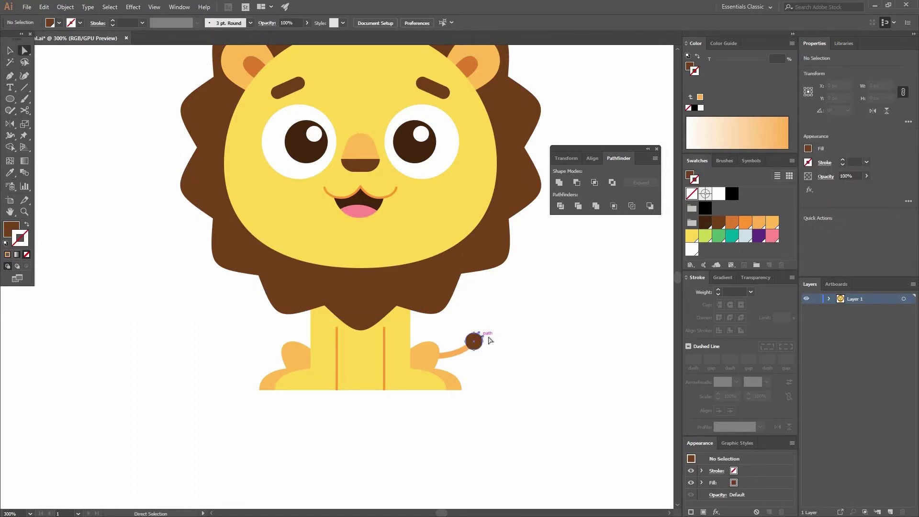
left_click(489, 338)
key("v")
mouse_move(501, 341)
left_mouse_down()
mouse_move(477, 337)
mouse_move(486, 331)
left_mouse_up()
key("a")
left_click(507, 323)
key("v")
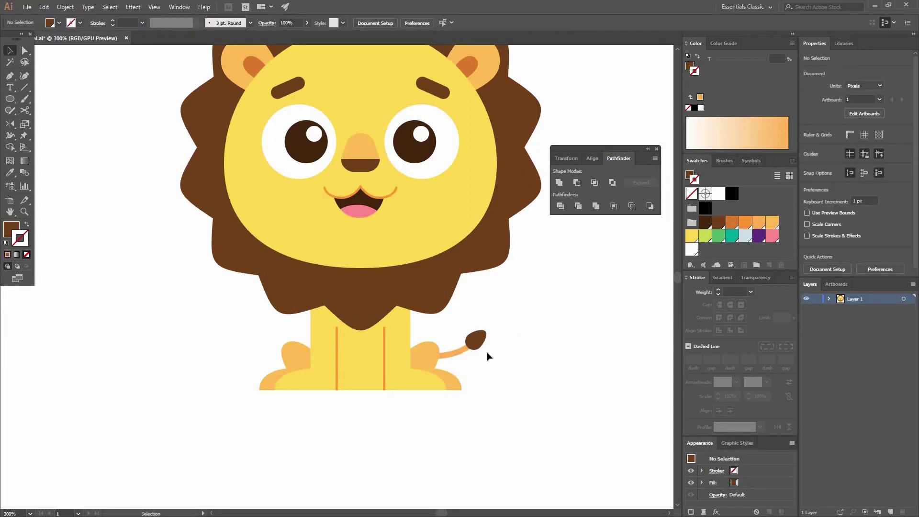
left_click_drag(474, 343, 489, 424)
left_click(512, 352)
- Draw a slanted straight Pen line 29 px wide and 92 px high below the lion's left side, with a brown 1 pt stroke and no fill
key("space")
left_click_drag(331, 374, 316, 263)
left_click(9, 77)
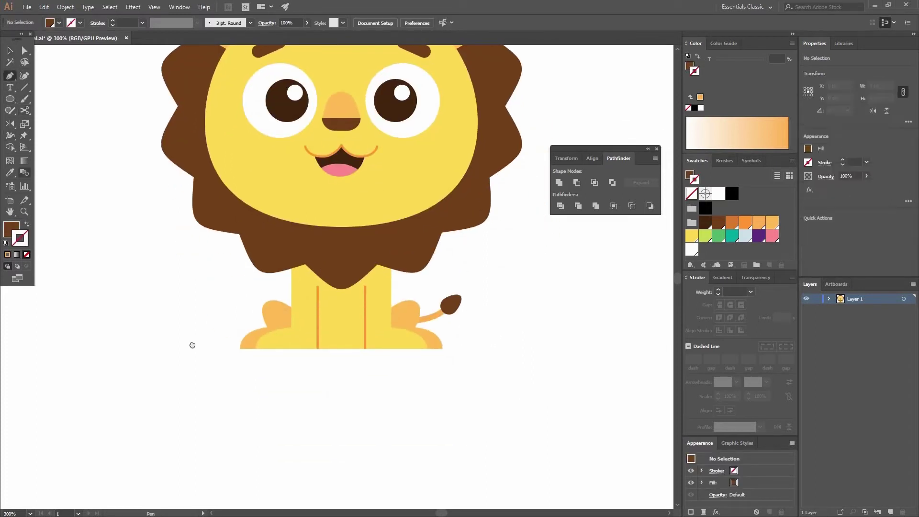
scroll(205, 353, "down", 4)
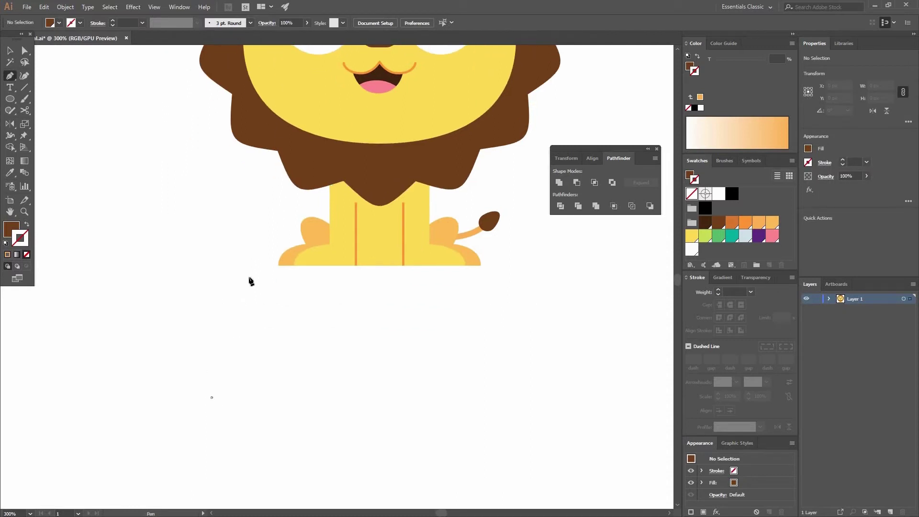
left_click(253, 266)
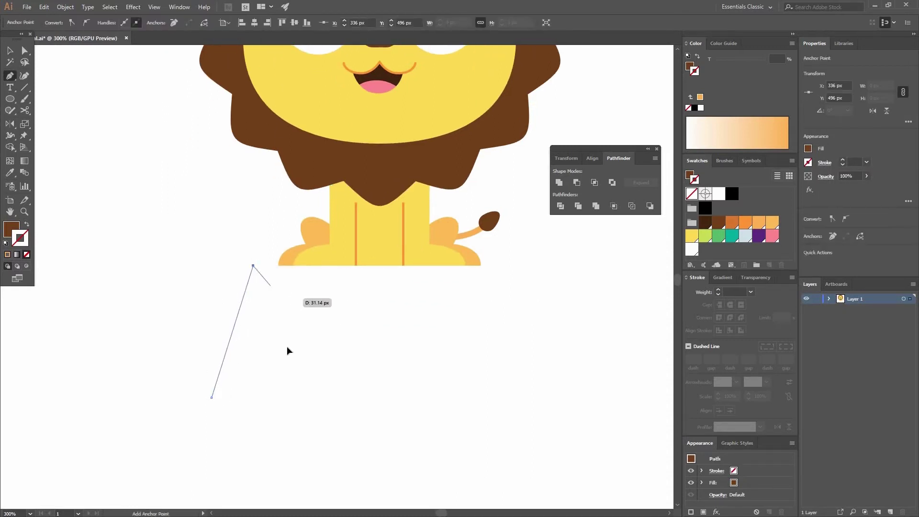
key("v")
key("shift+x")
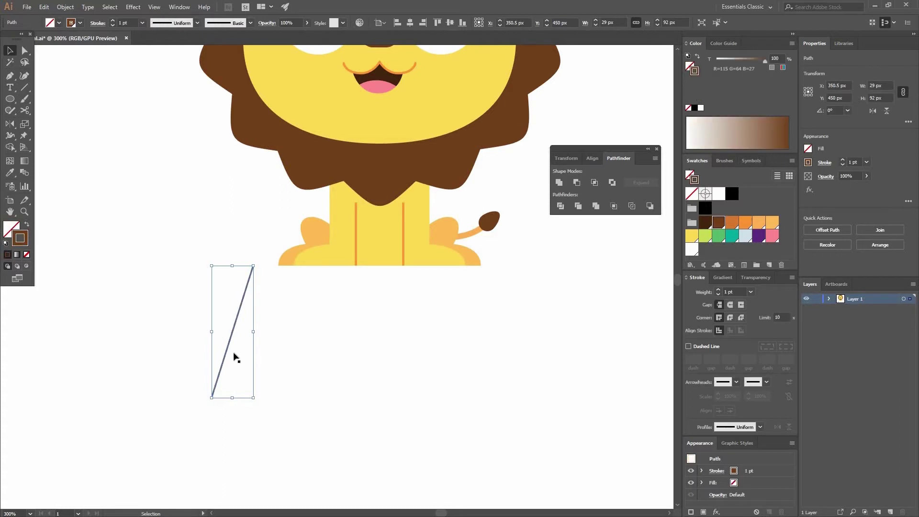
- Reflect a copy of the slanted line across the vertical axis and move it level below the lion's right side
left_click(207, 325)
left_click(238, 318)
right_click(238, 318)
mouse_move(288, 458)
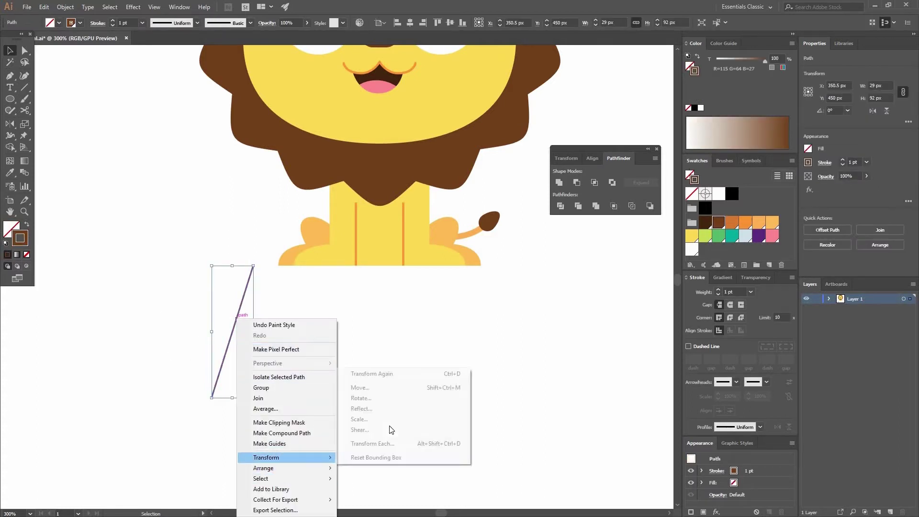
left_click(364, 408)
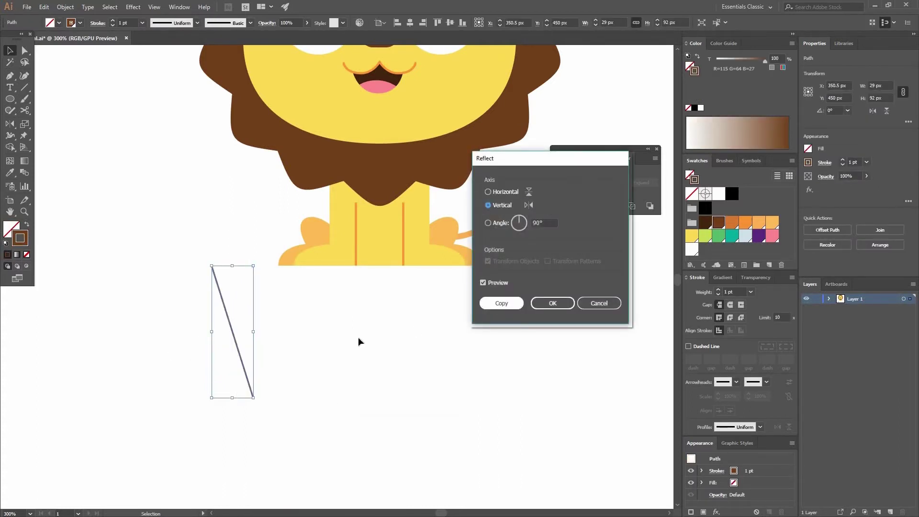
left_click_drag(240, 354, 516, 365)
- Join the lower and upper endpoints of the two slanted lines into a closed trapezoid
key("a")
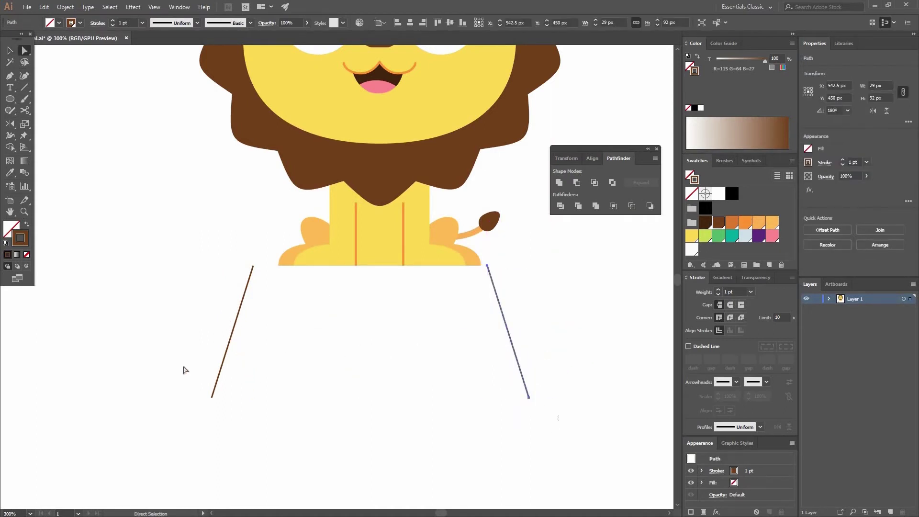
left_click_drag(201, 375, 558, 421)
key("ctrl+j")
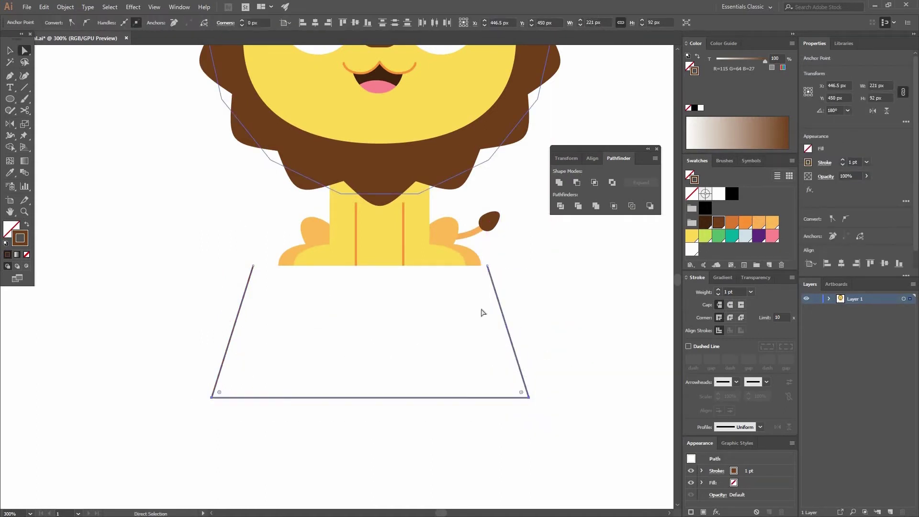
left_click(253, 267)
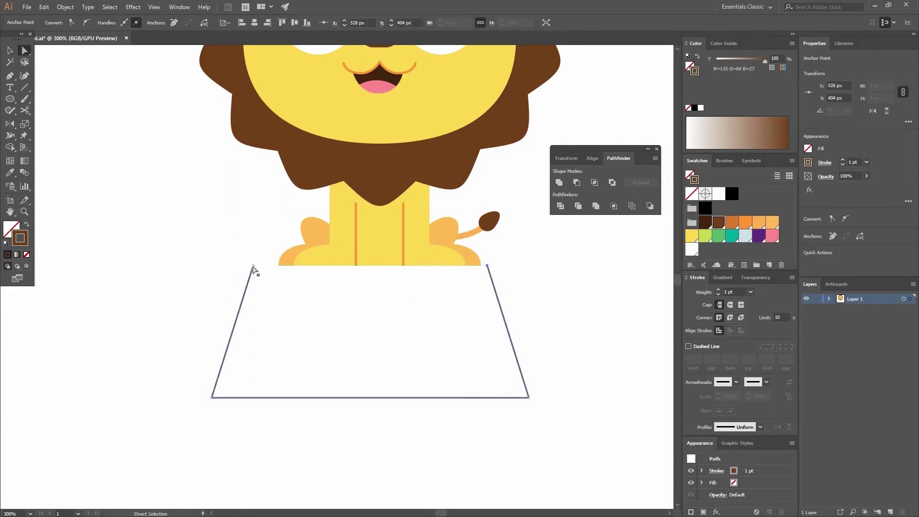
key("v")
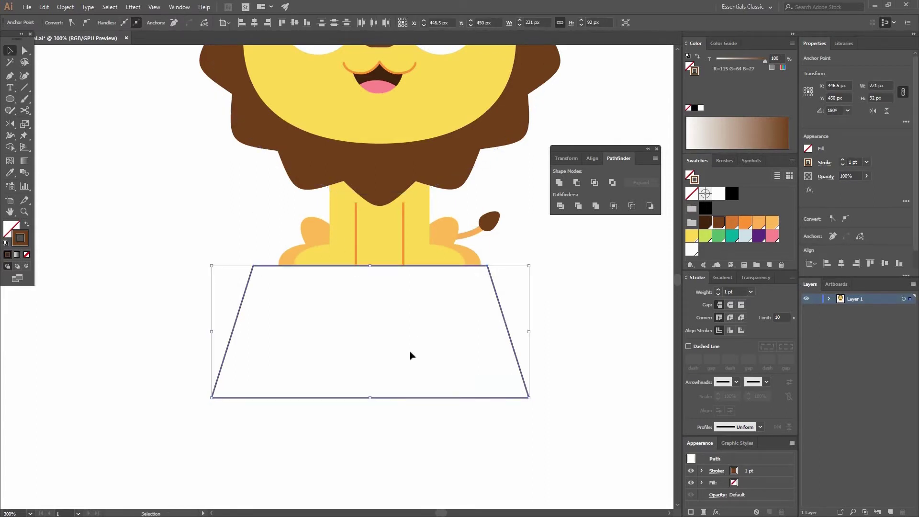
- Give the trapezoid a green fill and no stroke
left_click(410, 355)
key("ctrl+z")
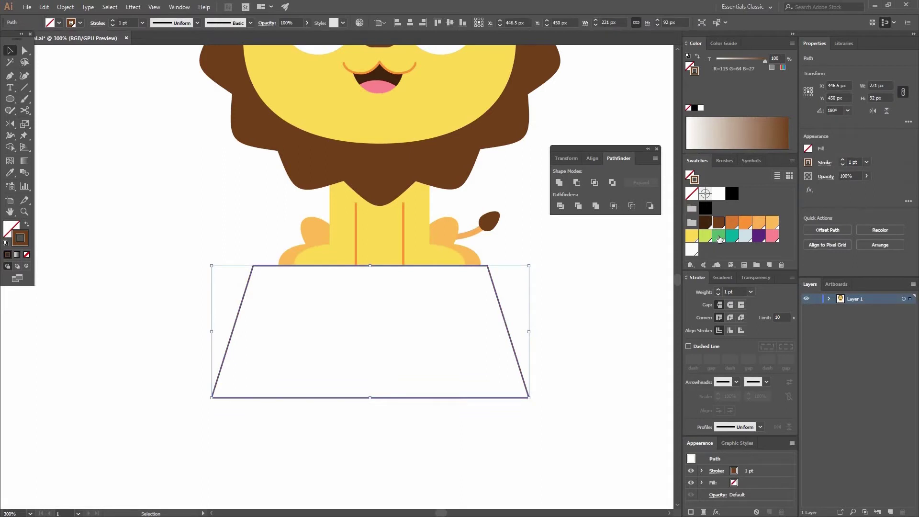
left_click(720, 236)
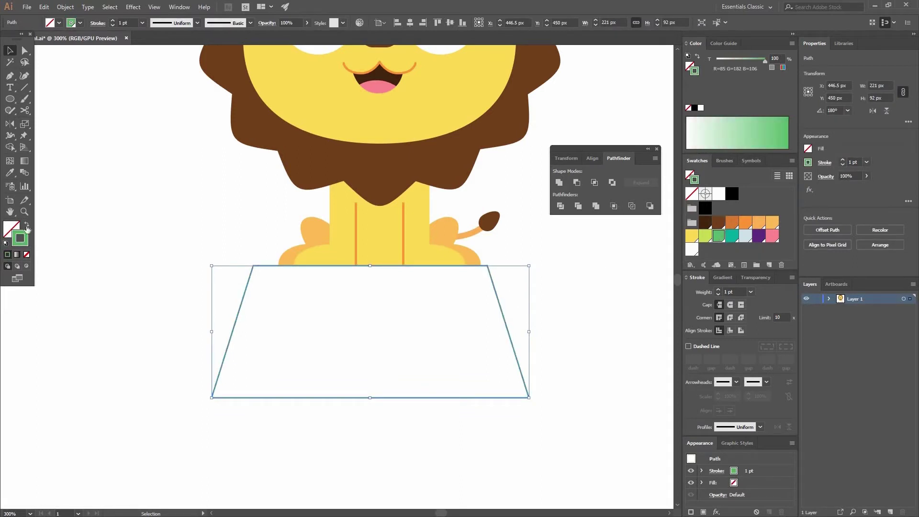
key("shift+x")
- Centre the green trapezoid horizontally under the lion, using the yellow body as the alignment reference
left_click(416, 327, "shift")
left_click(433, 271, "shift")
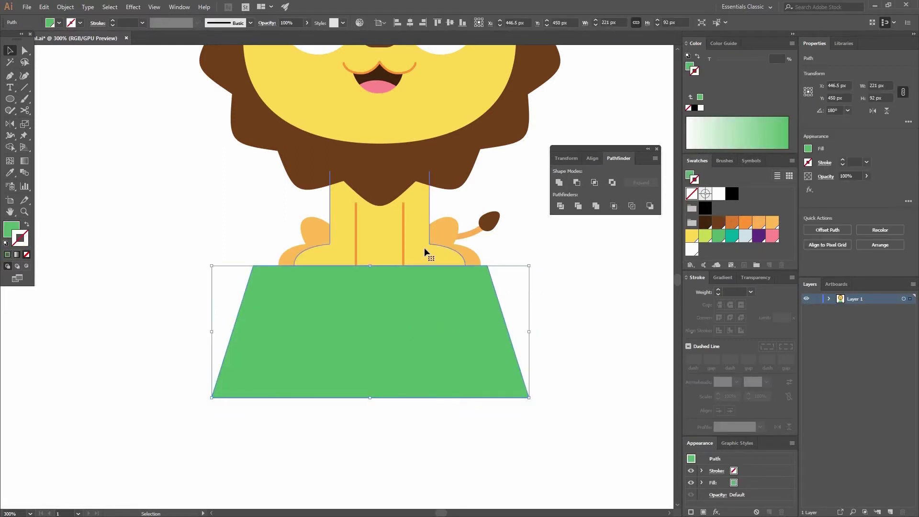
left_click(425, 249, "shift")
left_click(424, 249)
left_click(410, 22)
left_click(544, 268)
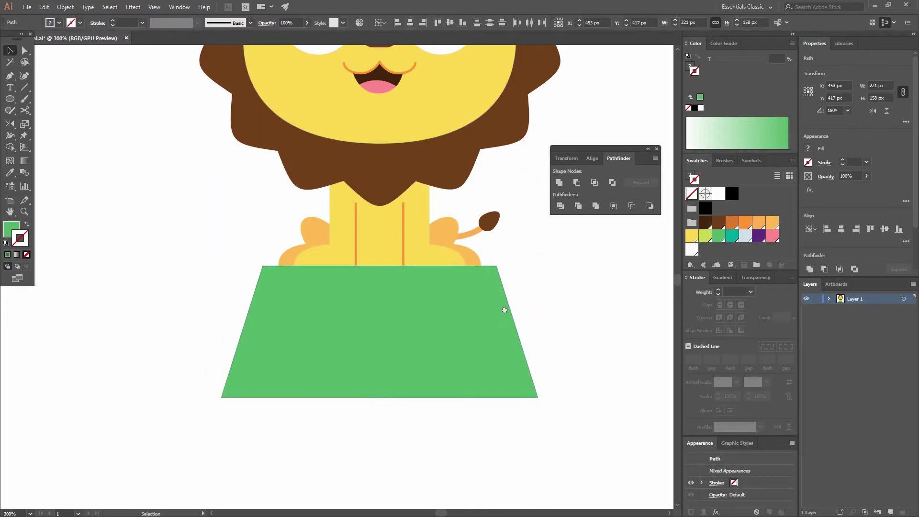
- Draw a 145 px vertical line with a 1 pt green stroke and no fill across the trapezoid, and place a copy 83.5 px to its right
key("space")
left_click_drag(481, 367, 482, 372)
scroll(489, 312, "down", 3)
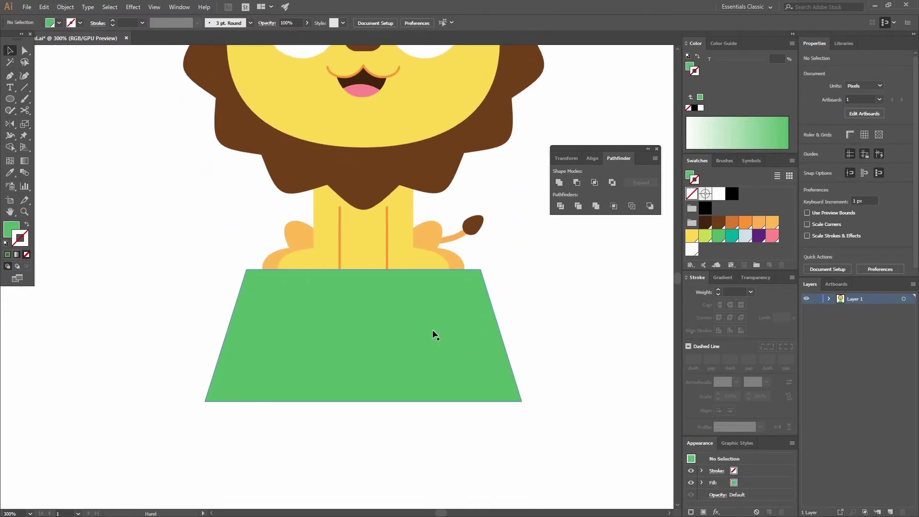
left_click(11, 77)
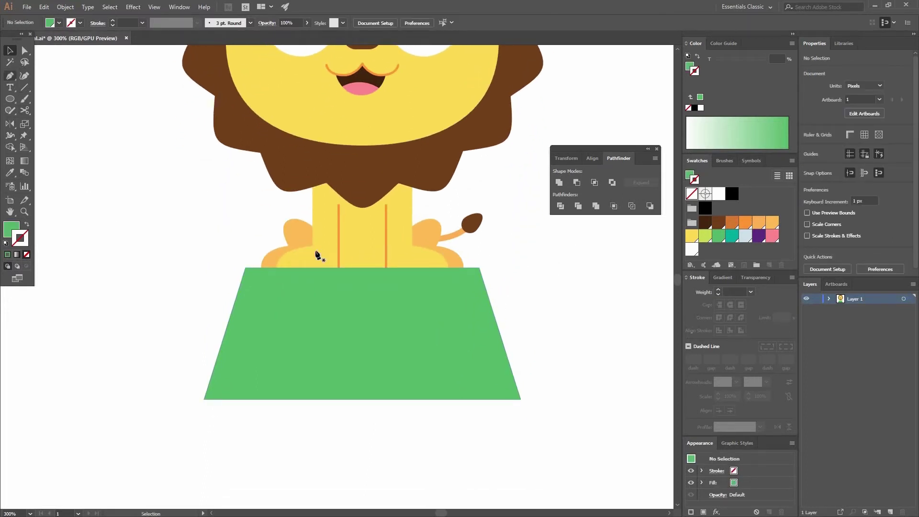
left_click(324, 451, "shift")
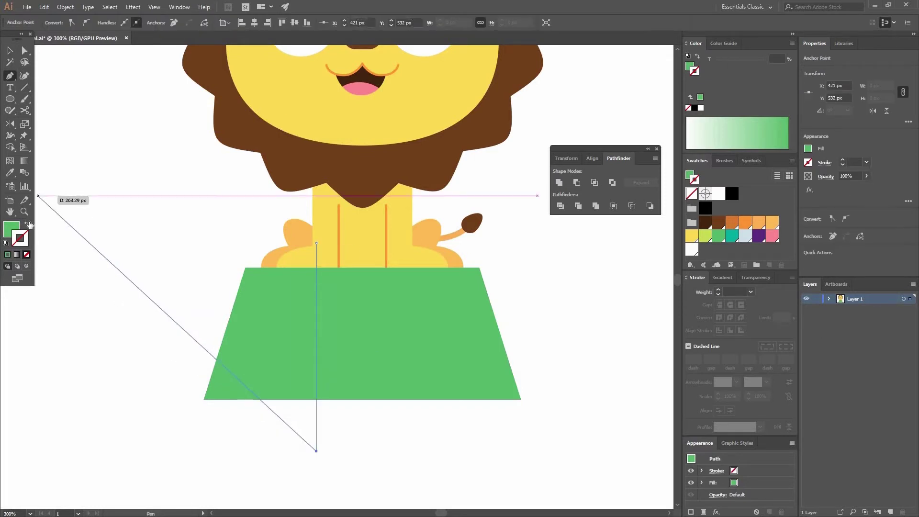
left_click(27, 224)
key("v")
left_click_drag(318, 428, 282, 423)
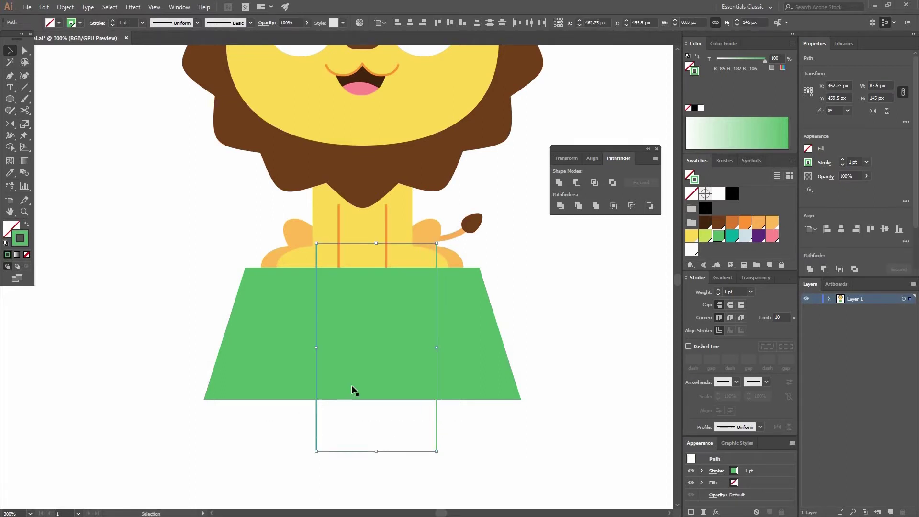
- Centre the two vertical lines horizontally as a pair on the green trapezoid, using the trapezoid as the alignment reference
left_click(459, 352, "shift")
left_click(455, 267)
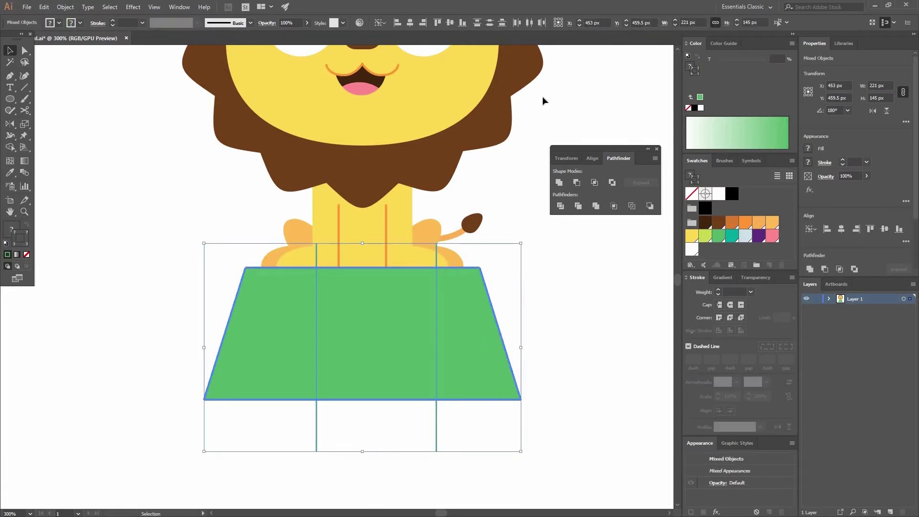
left_click(413, 25)
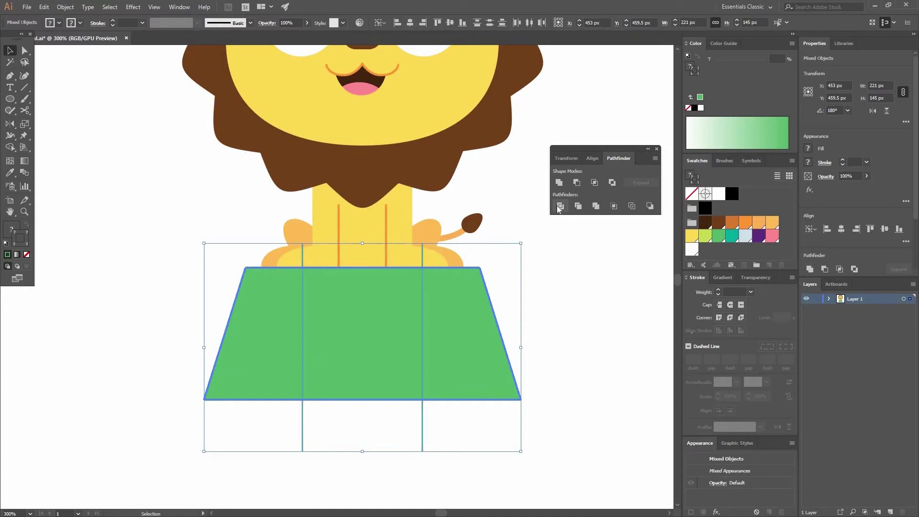
- Divide the trapezoid along the two vertical lines with Pathfinder Divide and ungroup the pieces
left_click(556, 219)
right_click(408, 333)
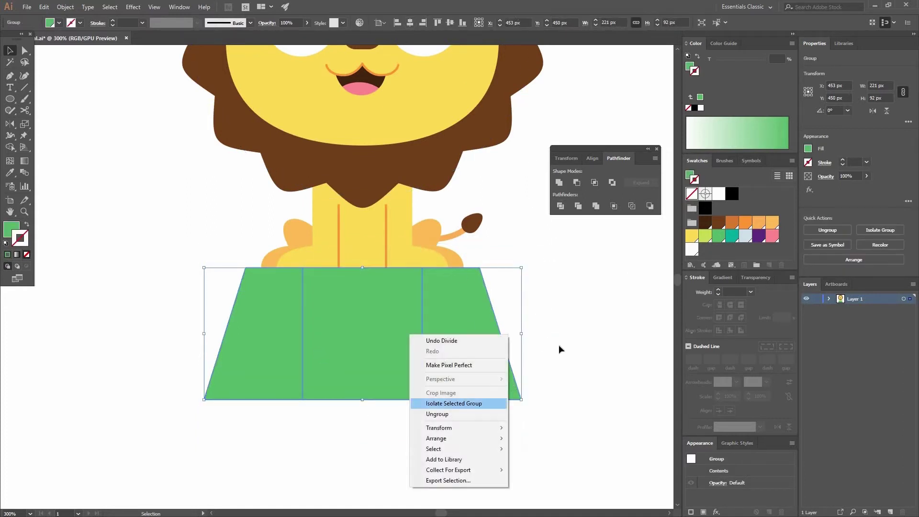
left_click(436, 413)
key("ctrl+shift+a")
- Give the middle section of the divided trapezoid a lime green fill and no stroke
left_click(402, 318)
left_click(705, 236)
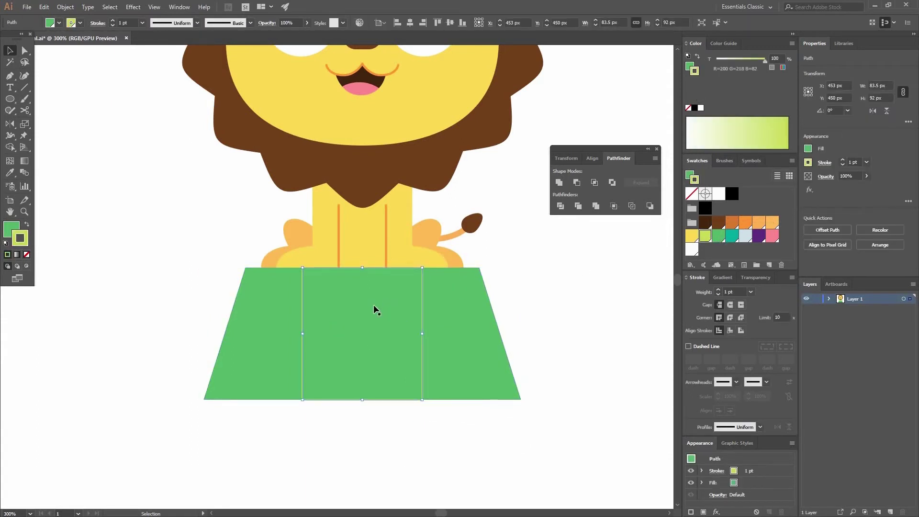
key("ctrl+shift+a")
left_click(305, 310)
left_click(27, 224)
key("slash")
key("ctrl+shift+a")
- Draw a five-pointed star about 56 by 53 px on the lime section and fill it with the stand's green using the Eyedropper
left_click_drag(13, 101, 49, 144)
left_click_drag(339, 310, 371, 348)
key("v")
left_click(10, 173)
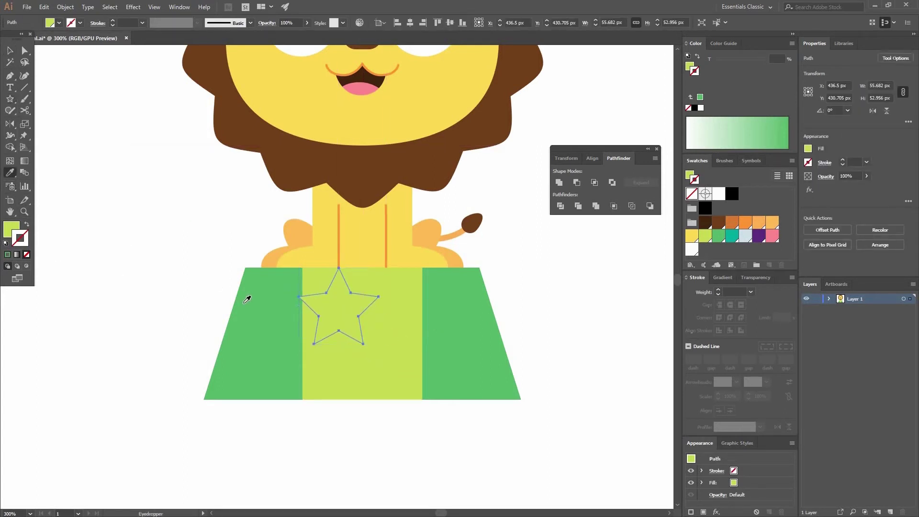
left_click(229, 312)
key("v")
key("ctrl+shift+a")
- Centre the green star horizontally and vertically on the lime middle section
left_click(398, 292, "shift")
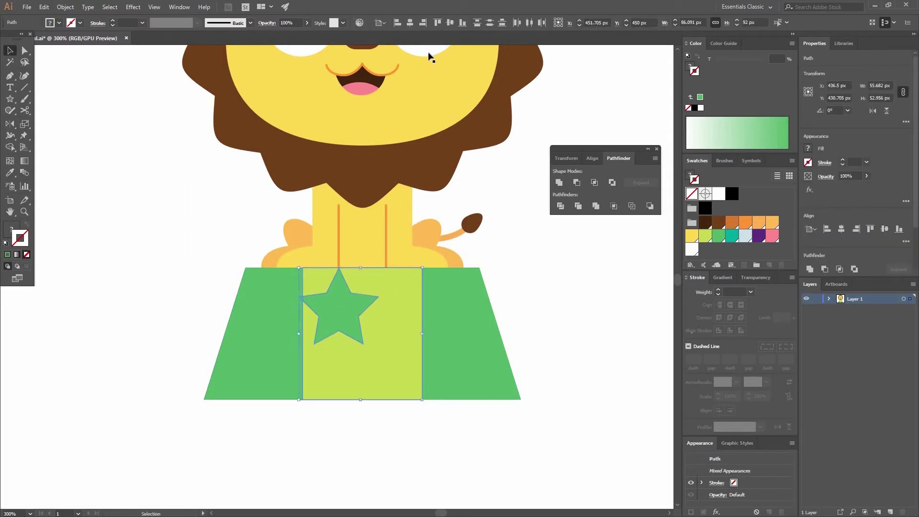
left_click(410, 22)
left_click(450, 23)
left_click(499, 238)
- Draw a flat ellipse about 244 by 10 px across the stand's base and fill it light blue
left_click_drag(496, 248, 464, 342)
left_click_drag(472, 270, 476, 172)
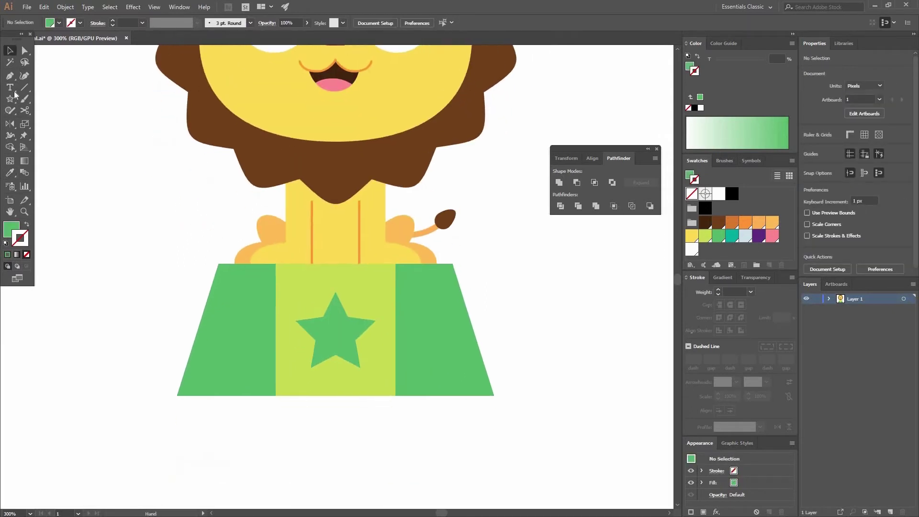
left_click_drag(10, 104, 50, 122)
left_click_drag(165, 392, 516, 406)
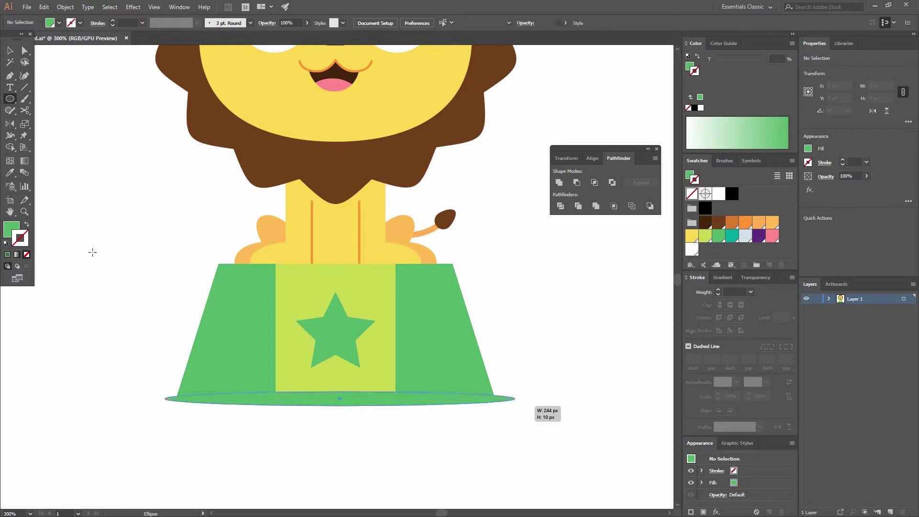
left_click(746, 235)
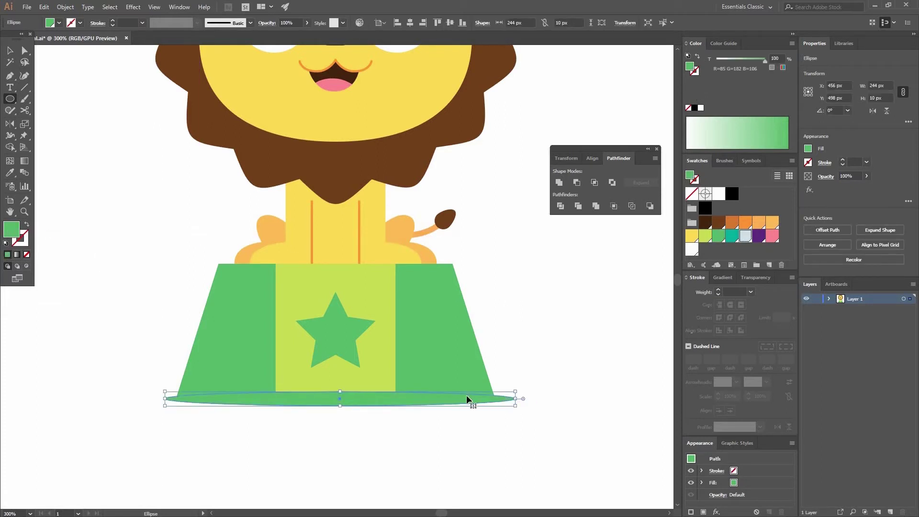
- Send the light blue ellipse behind all other artwork
key("v")
right_click(468, 397)
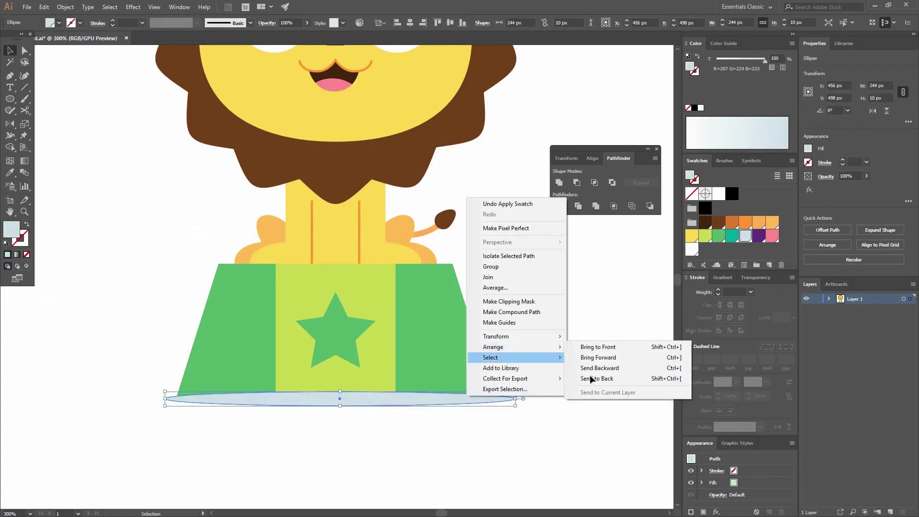
left_click(593, 378)
key("ctrl+shift+a")
- Move the light blue ellipse up about 3 px onto the stand's base and centre it horizontally under the lime section
left_click_drag(428, 399, 406, 394)
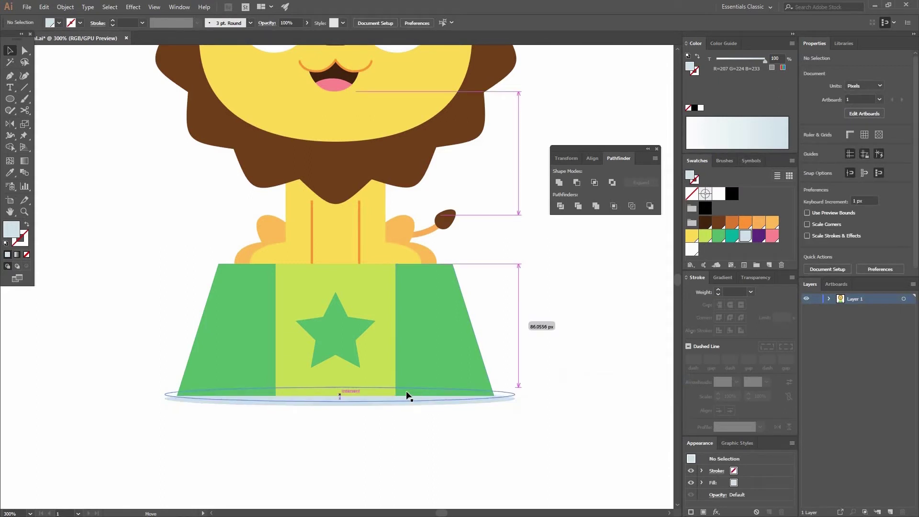
left_click_drag(340, 389, 340, 391)
left_click(517, 411)
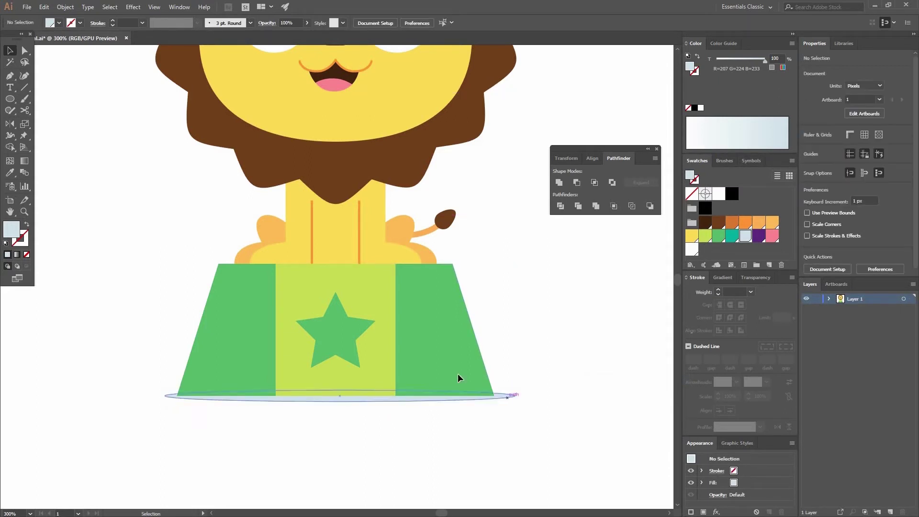
left_click_drag(458, 374, 457, 367)
left_click(468, 428)
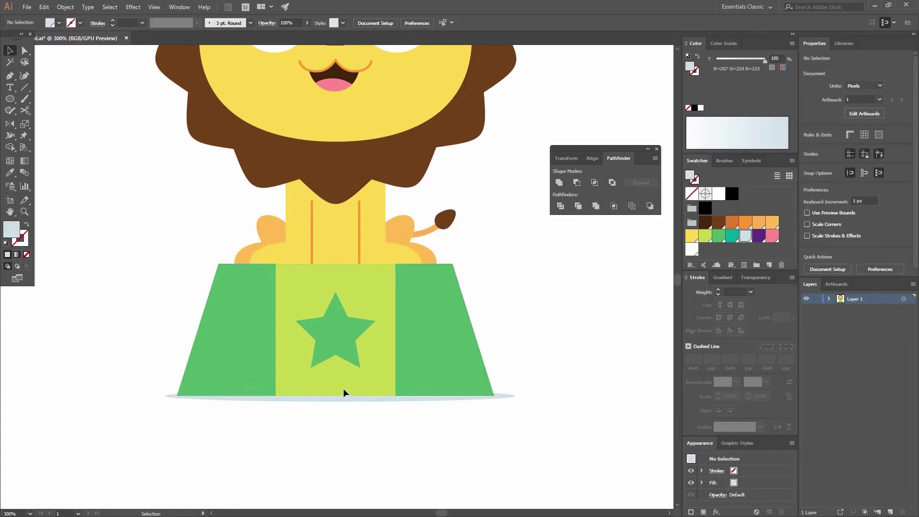
left_click_drag(377, 372, 376, 372)
left_click(376, 372)
left_click(493, 157)
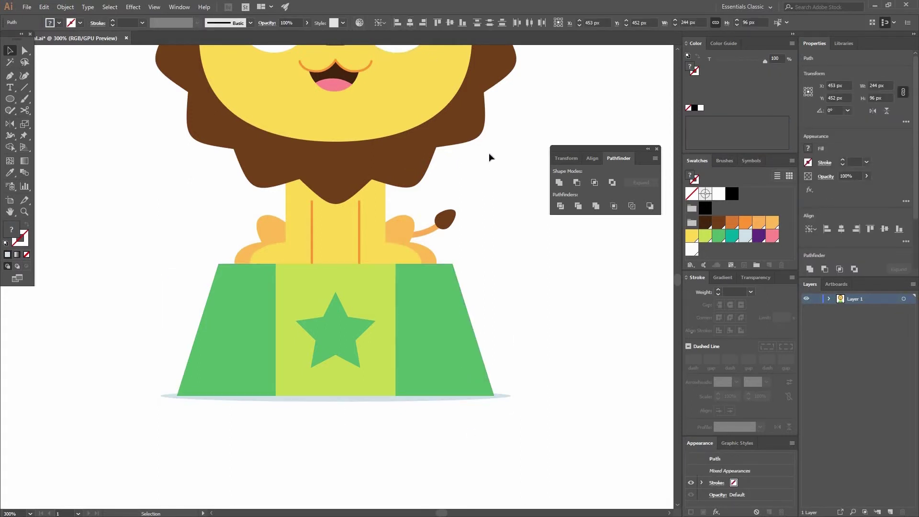
- Copy the yellow face shape about 4 px right and 4 px up, and fill the copy with purple
key("ctrl+minus")
left_click_drag(489, 200, 487, 298)
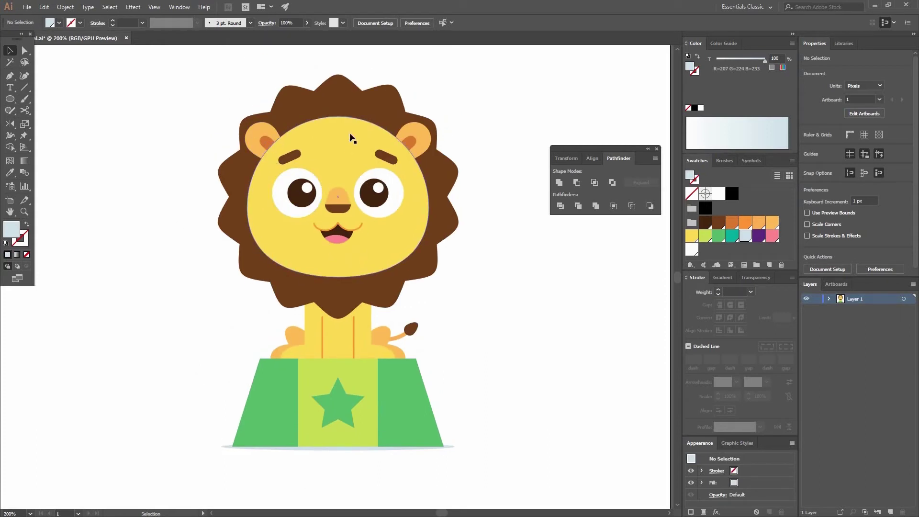
left_click(324, 148)
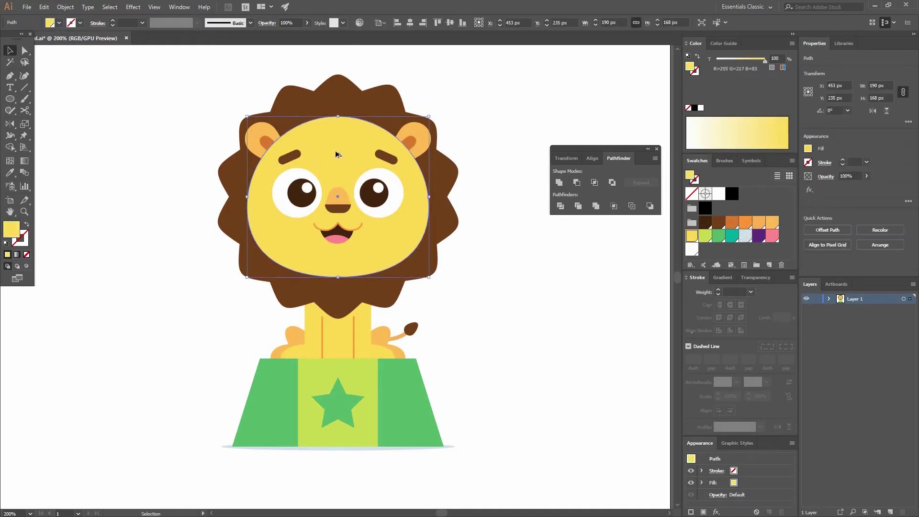
left_click_drag(332, 156, 338, 152)
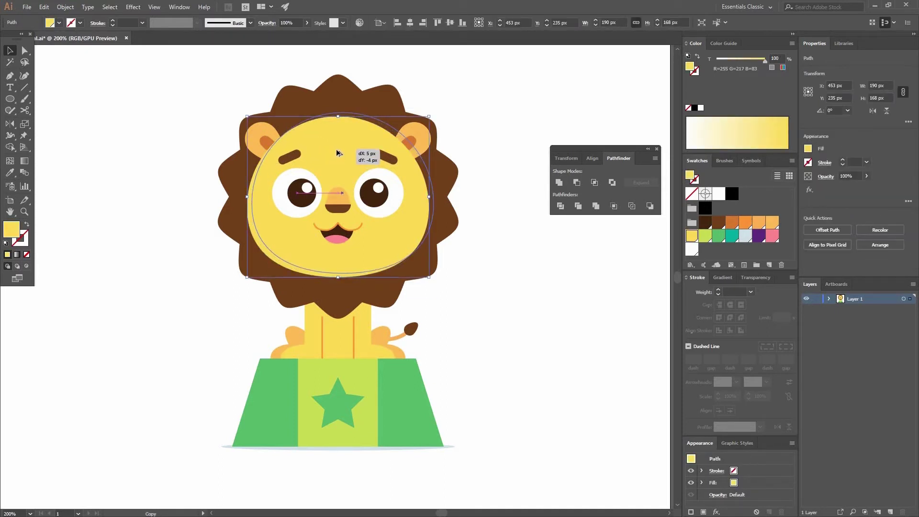
left_click_drag(435, 166, 436, 166)
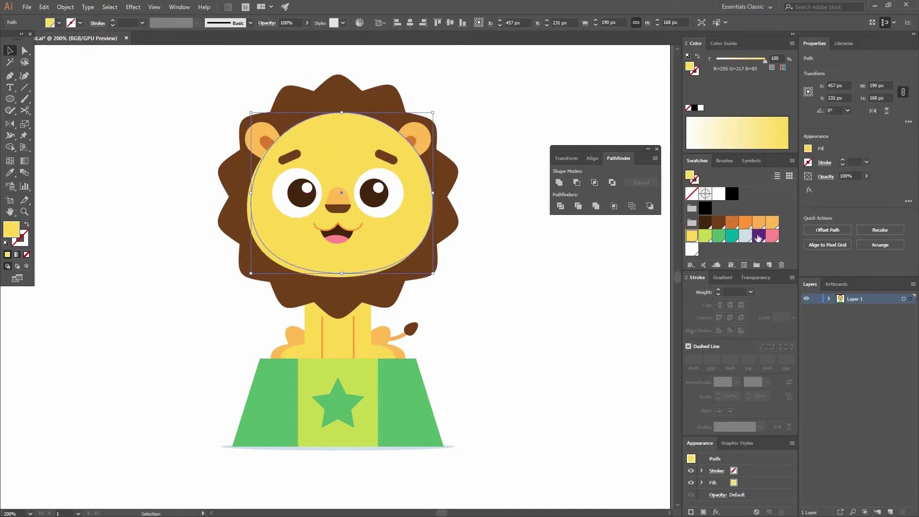
left_click(759, 236)
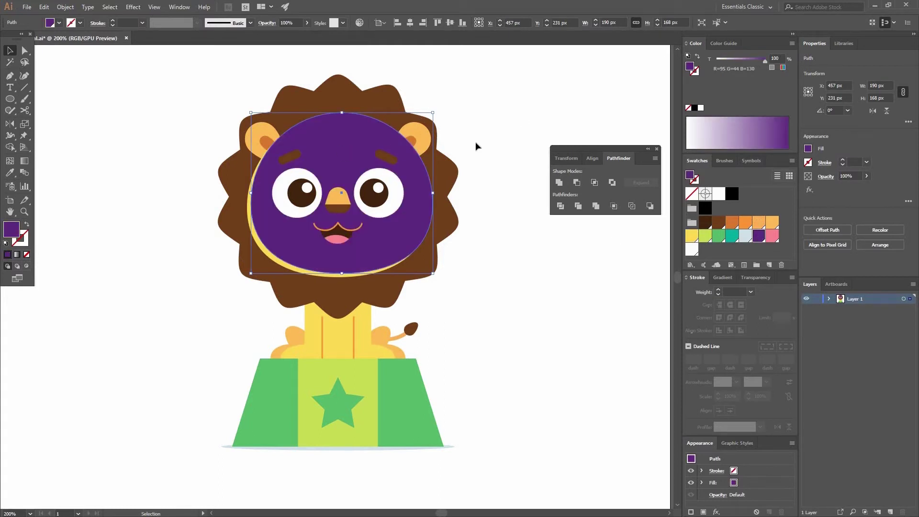
- Set the purple face copy's blending mode to Overlay
left_click(756, 278)
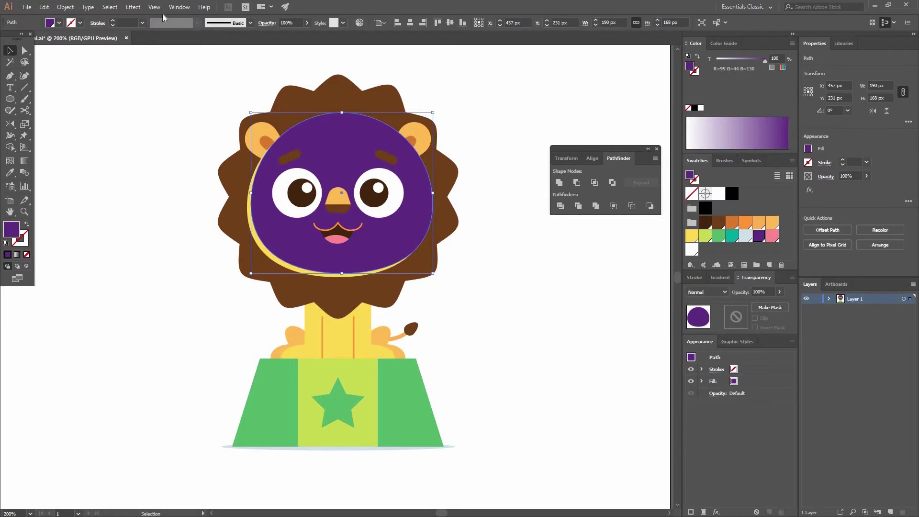
left_click(179, 7)
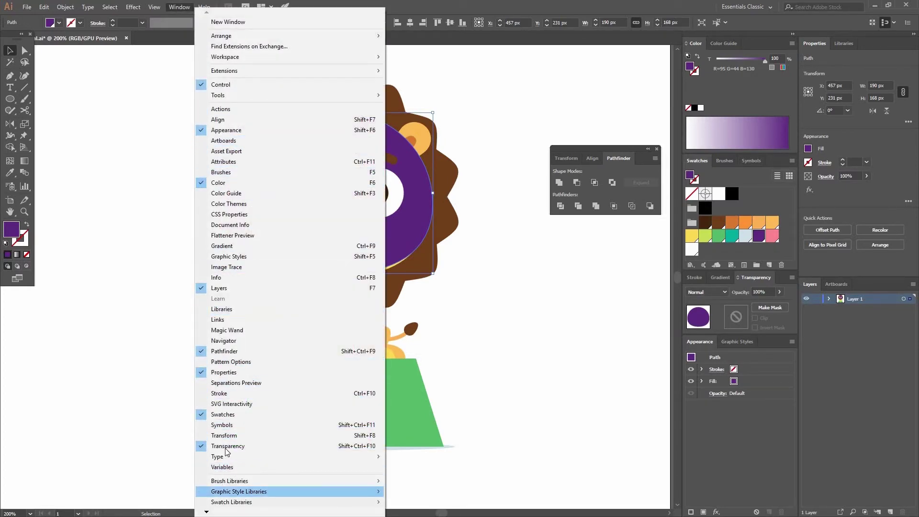
left_click(720, 292)
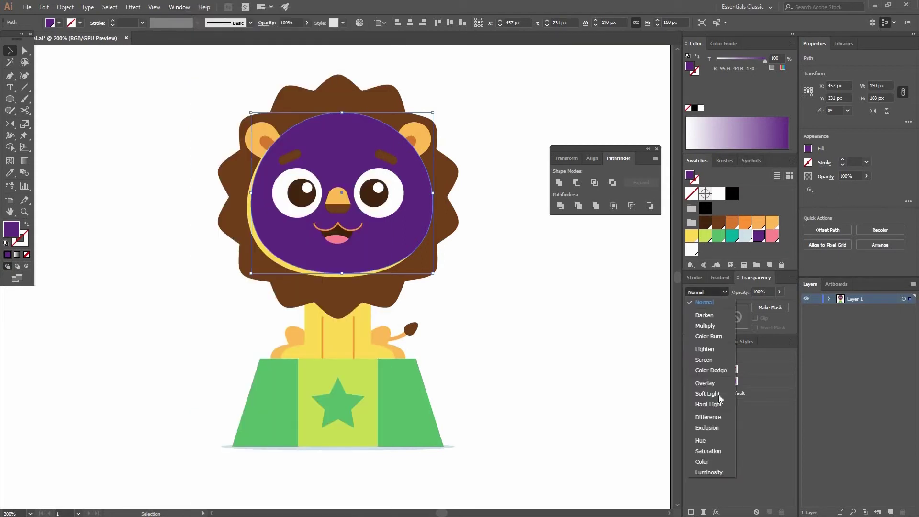
left_click(716, 389)
key("ctrl+shift+a")
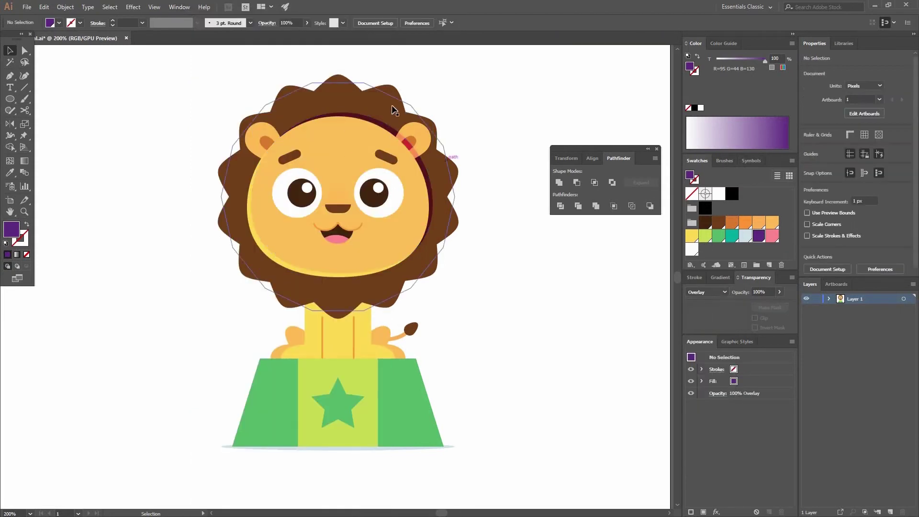
- Cut the purple overlay shape together with both ears and paste them in place inside the brown mane using Draw Inside
left_click(423, 152)
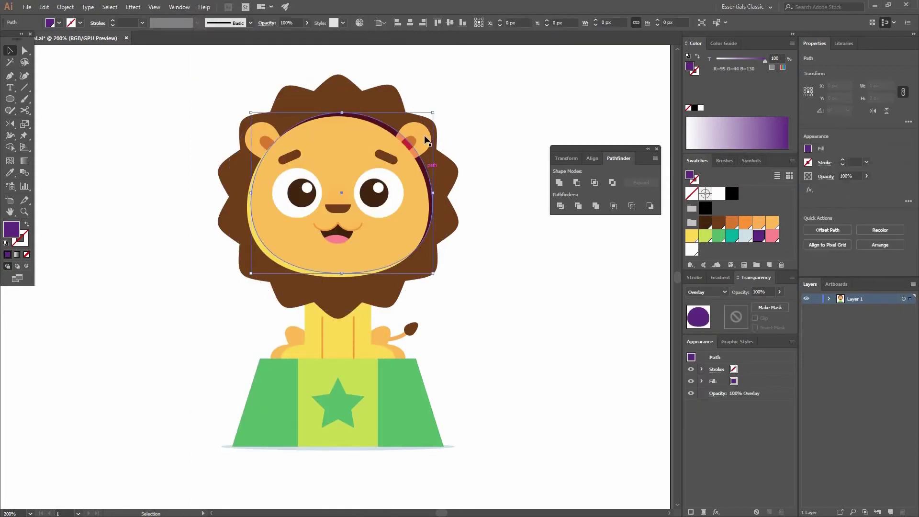
left_click(412, 140, "shift")
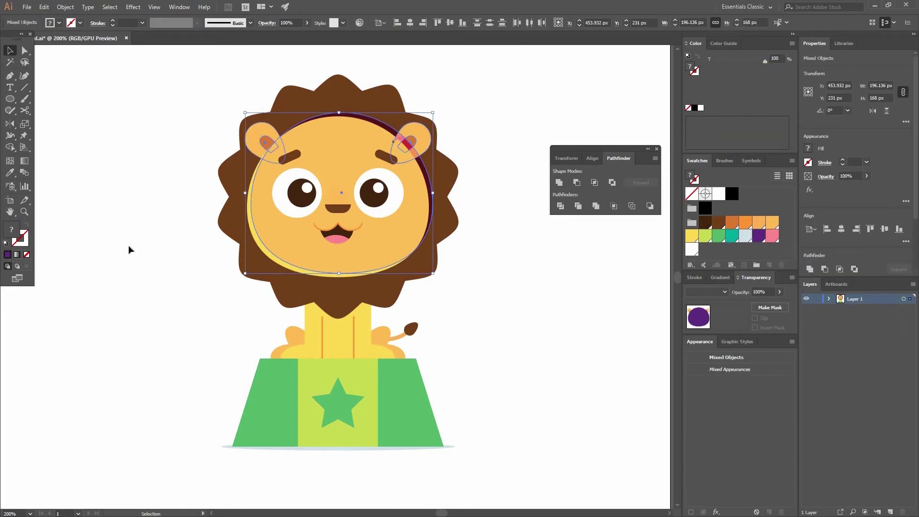
left_click(43, 6)
left_click(74, 42)
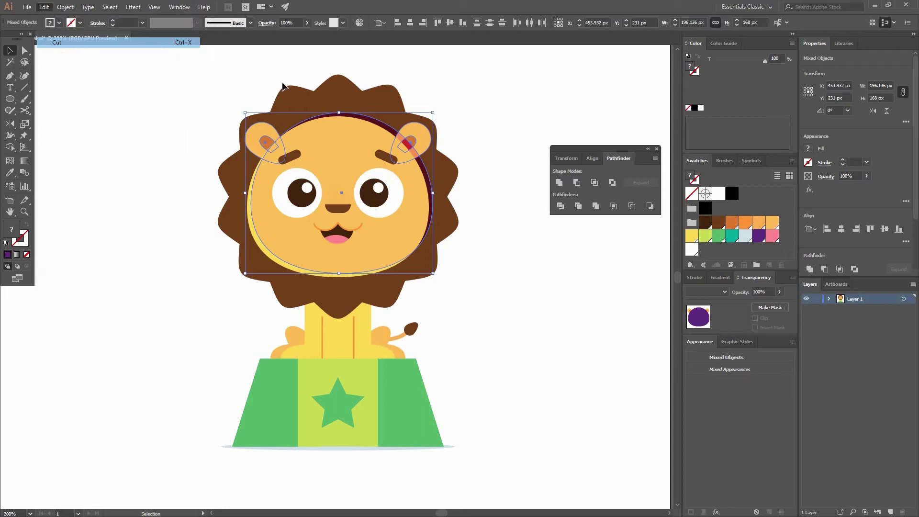
left_click(298, 105)
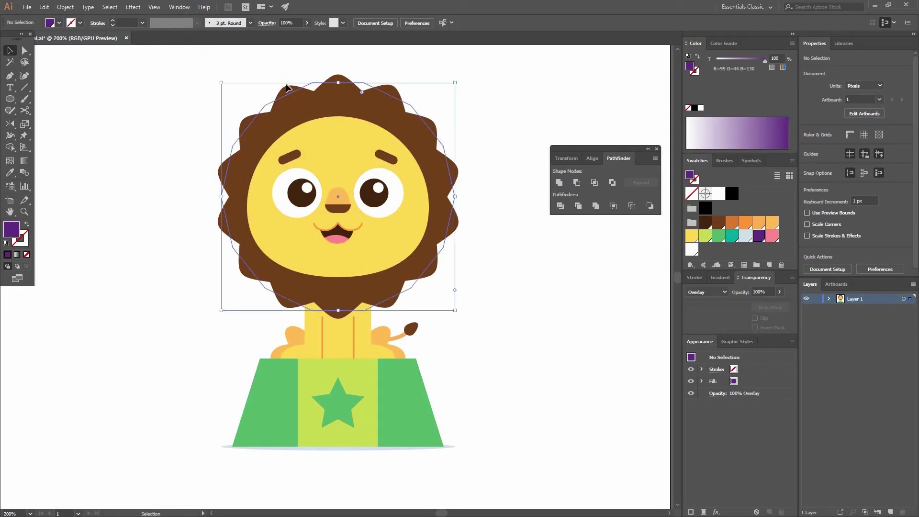
left_click(25, 267)
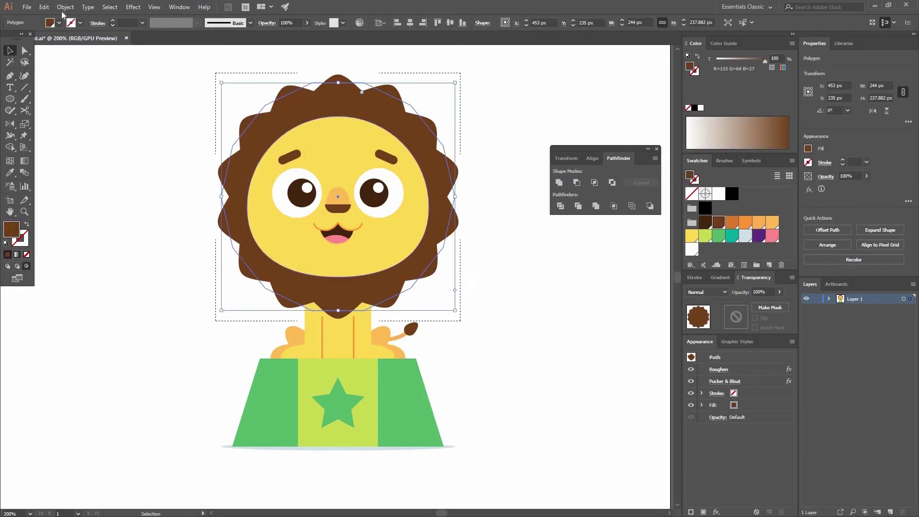
left_click(44, 6)
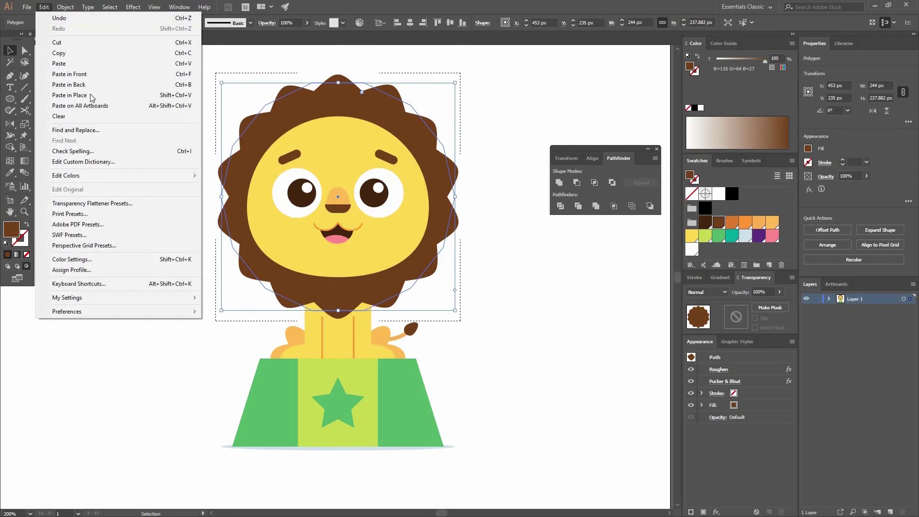
left_click(175, 95)
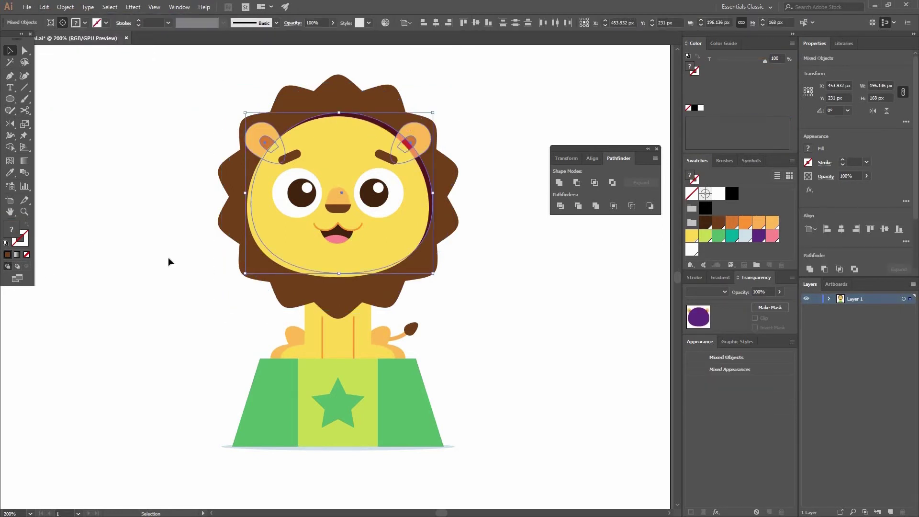
left_click(111, 286)
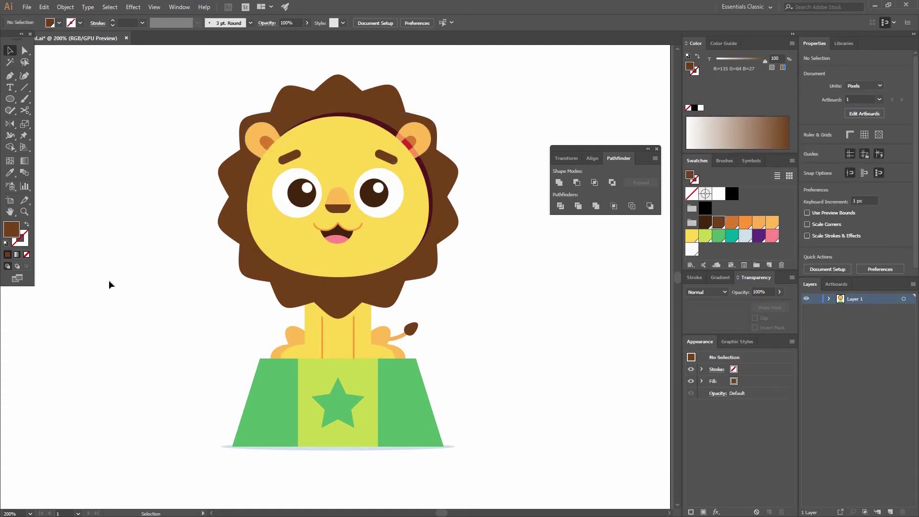
- Copy the eyebrows about 1 px left and 3 px down, and give the copy the purple Overlay style with the Eyedropper
left_click(383, 156)
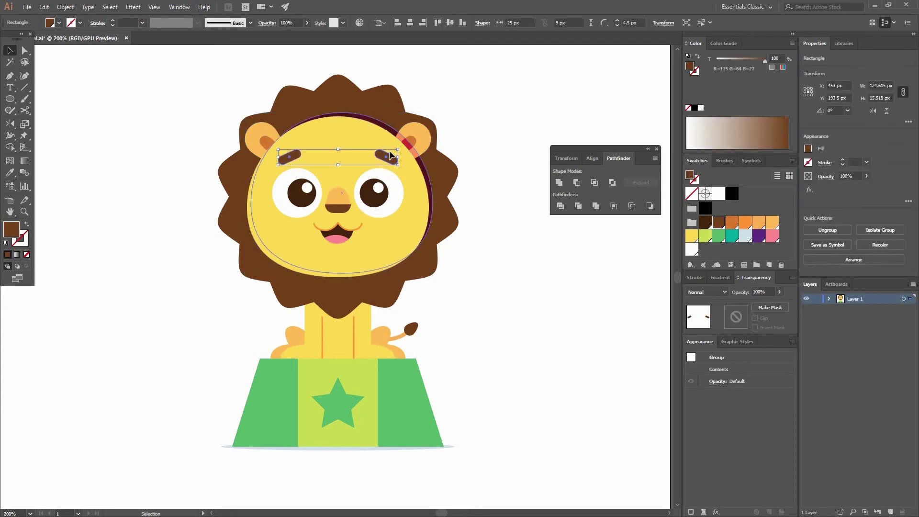
key("ctrl+plus")
left_click_drag(435, 289, 428, 283)
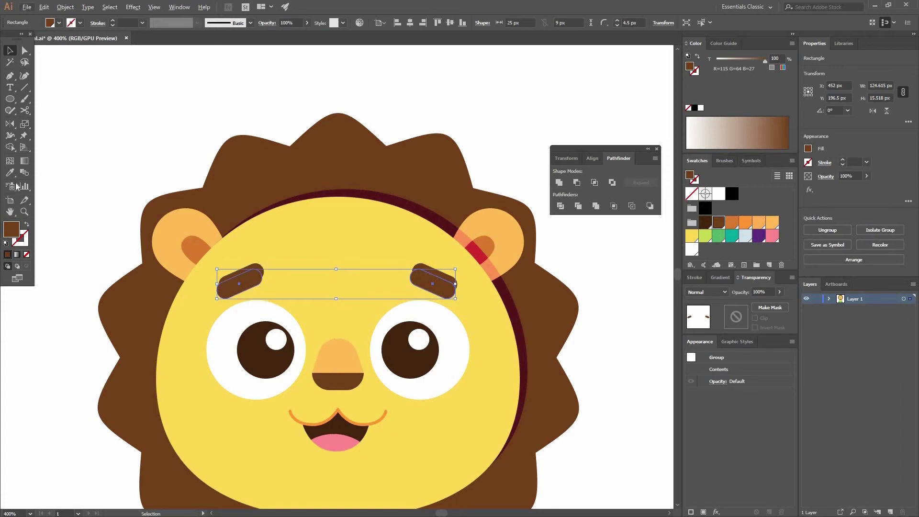
key("i")
left_click(356, 192)
key("v")
left_click(495, 122)
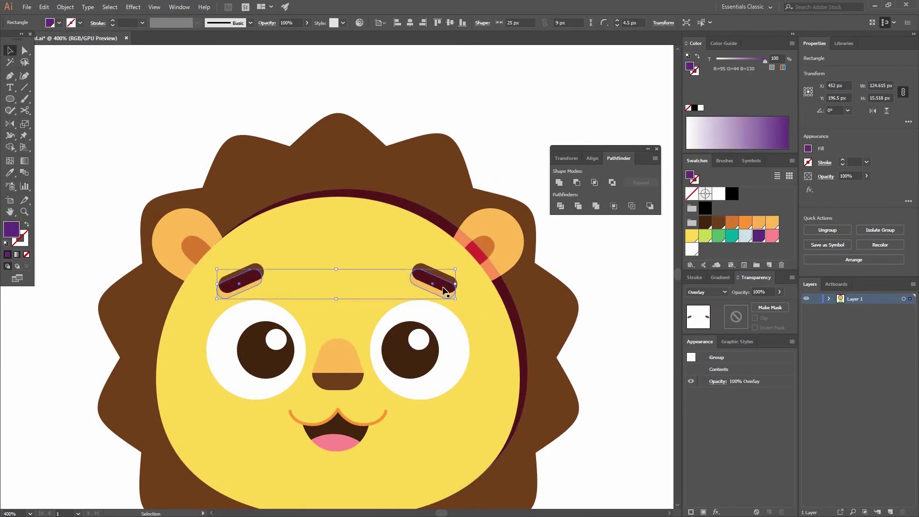
- Cut the eyebrow overlay shadows and paste them in place inside the yellow face using Draw Inside, then restore normal drawing mode
key("ctrl+z")
key("ctrl+z")
left_click(324, 254)
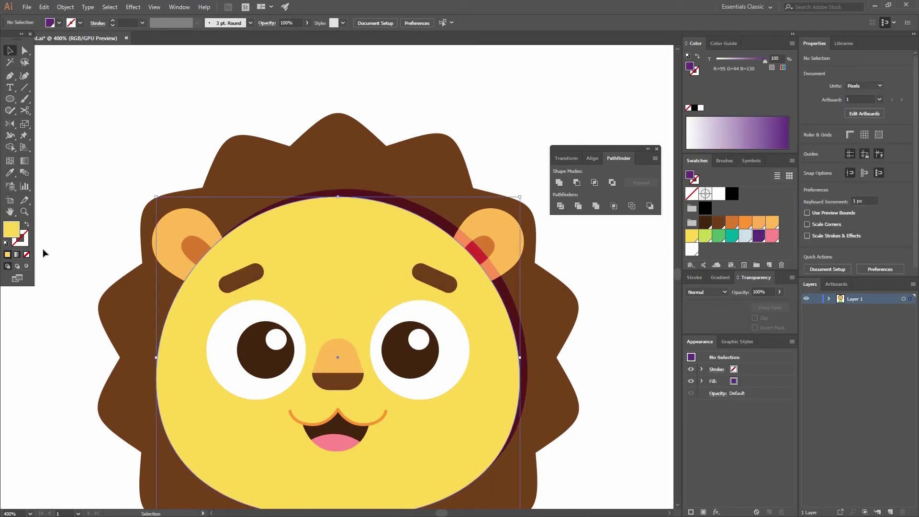
left_click(26, 266)
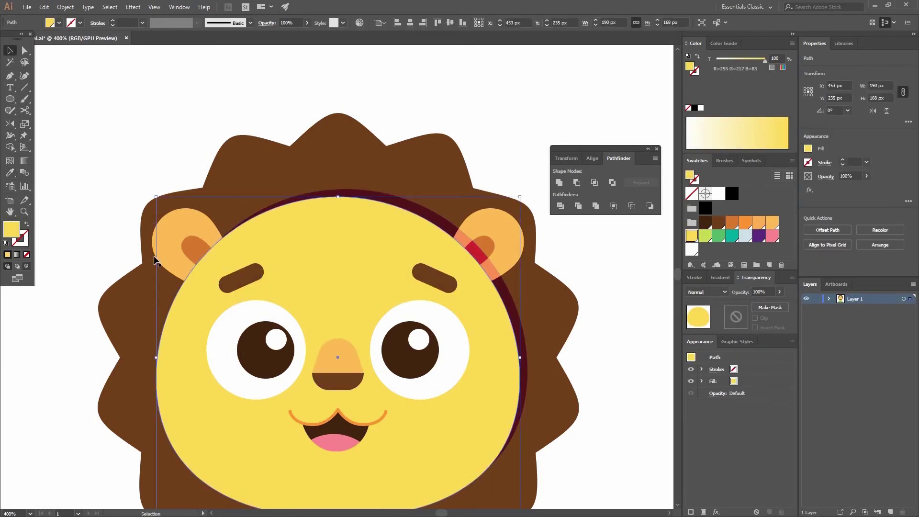
key("ctrl+f")
left_click(173, 134)
key("shift+d")
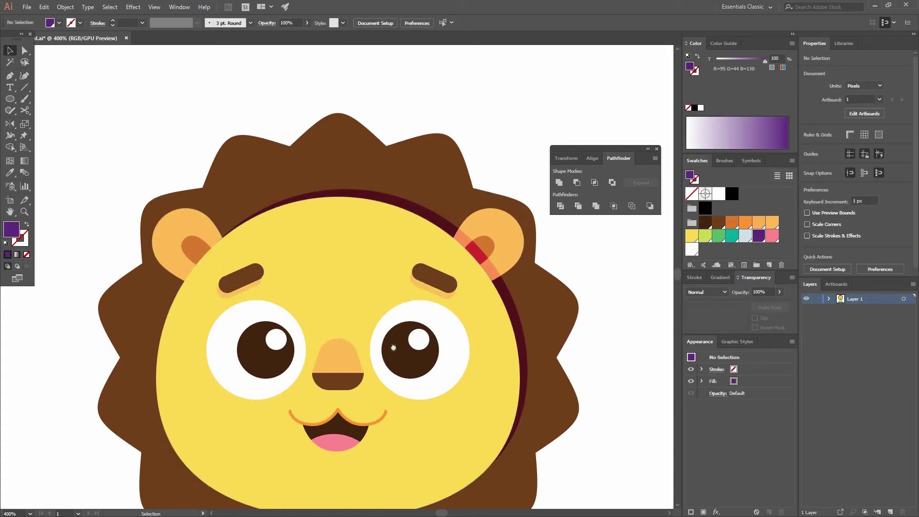
- Copy the brown mane polygon out of its clip group, paste it in front, and move the copy about 1 px left and 11 px down
left_click_drag(400, 340, 384, 132)
left_click_drag(375, 263, 423, 286)
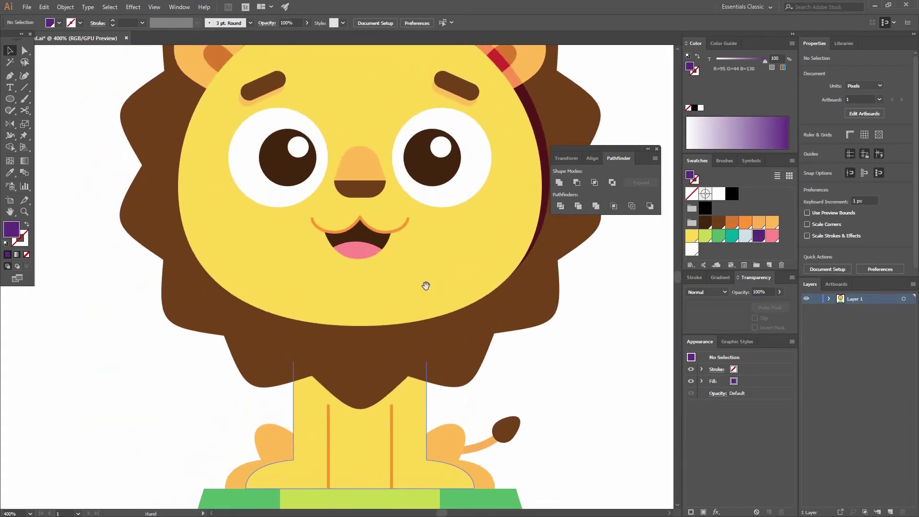
scroll(403, 334, "down", 1)
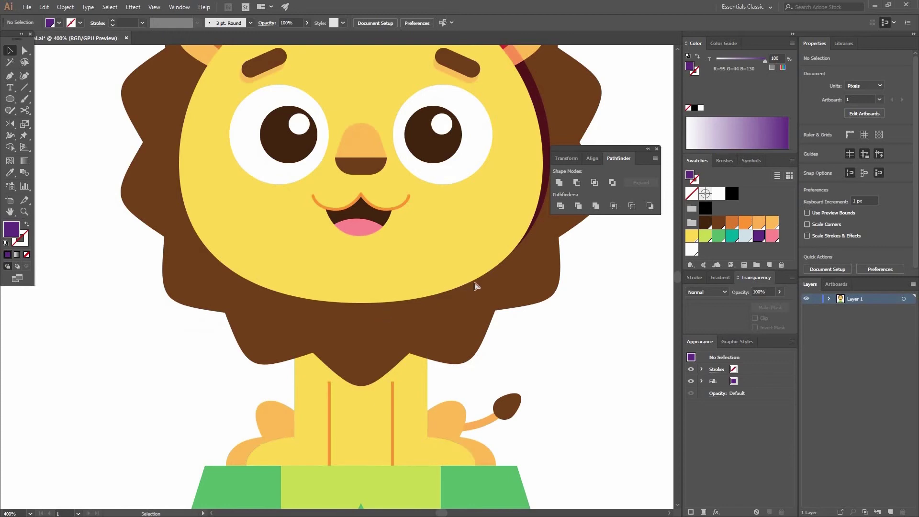
key("ctrl+minus")
key("ctrl+minus")
double_click(466, 219)
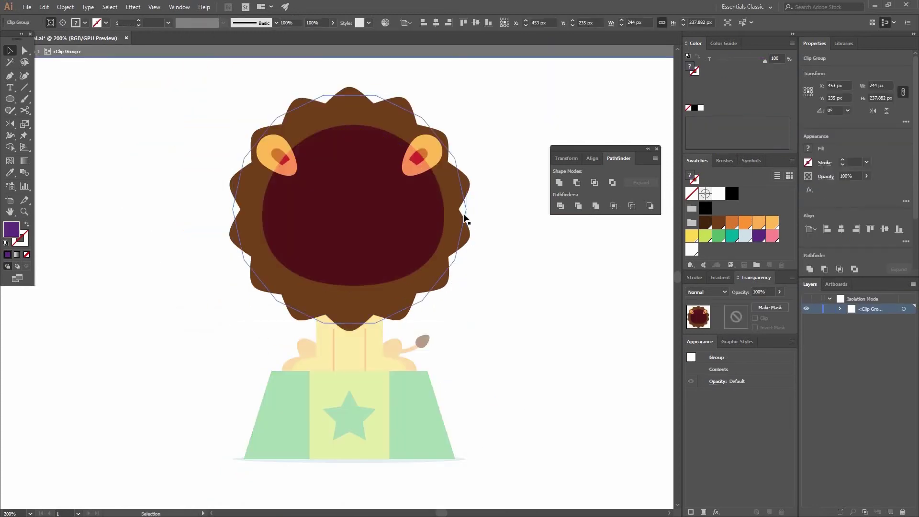
left_click(467, 214)
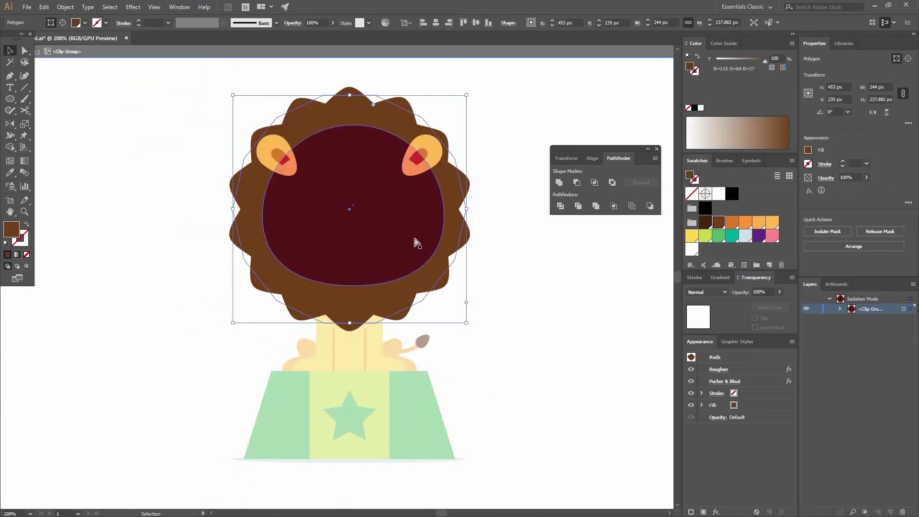
double_click(476, 272)
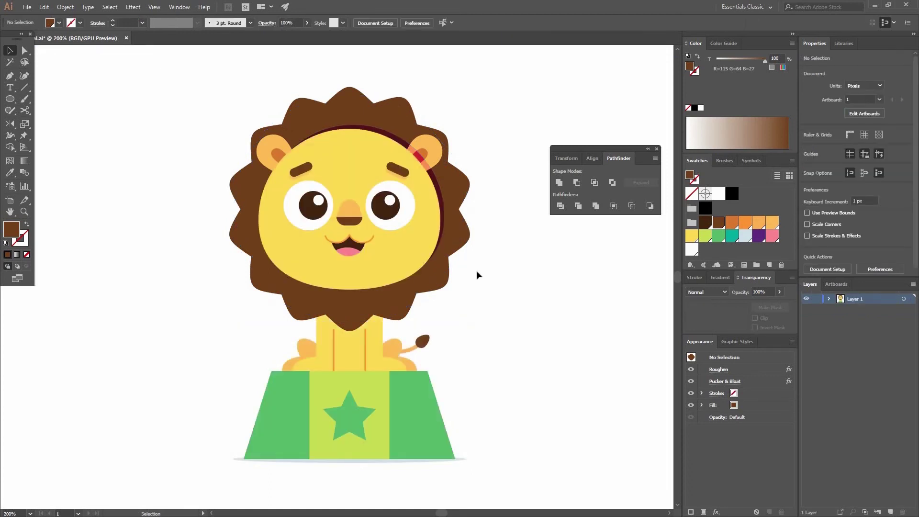
key("ctrl+f")
left_click_drag(408, 247, 406, 258)
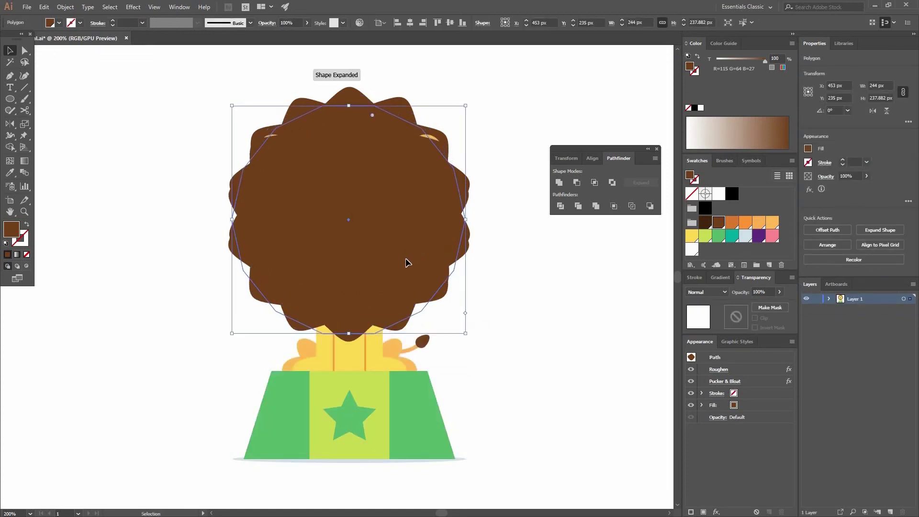
- Fill the mane copy with purple and set its blending mode to Overlay
left_click(758, 237)
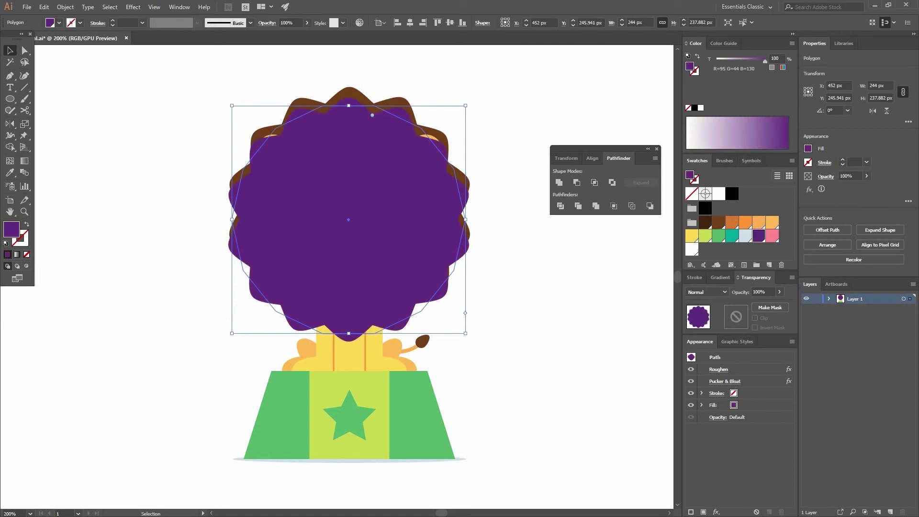
left_click(725, 293)
left_click(711, 386)
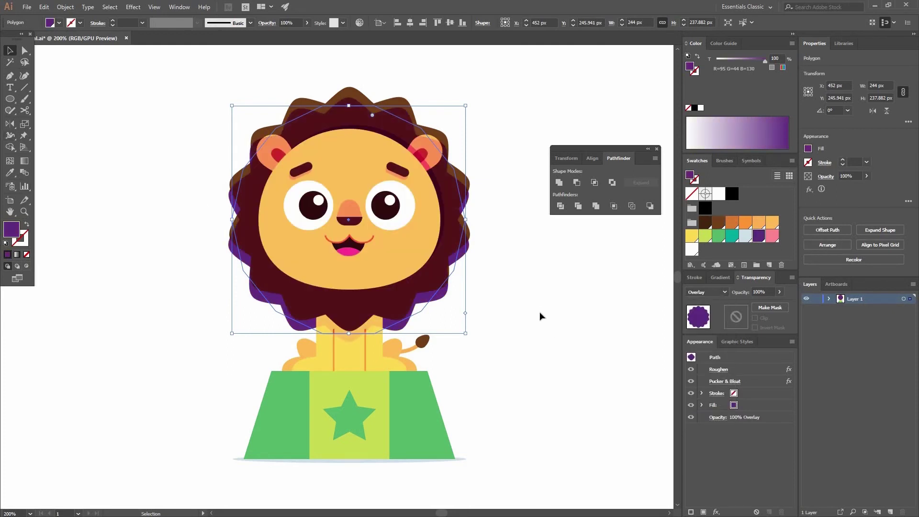
left_click(539, 306)
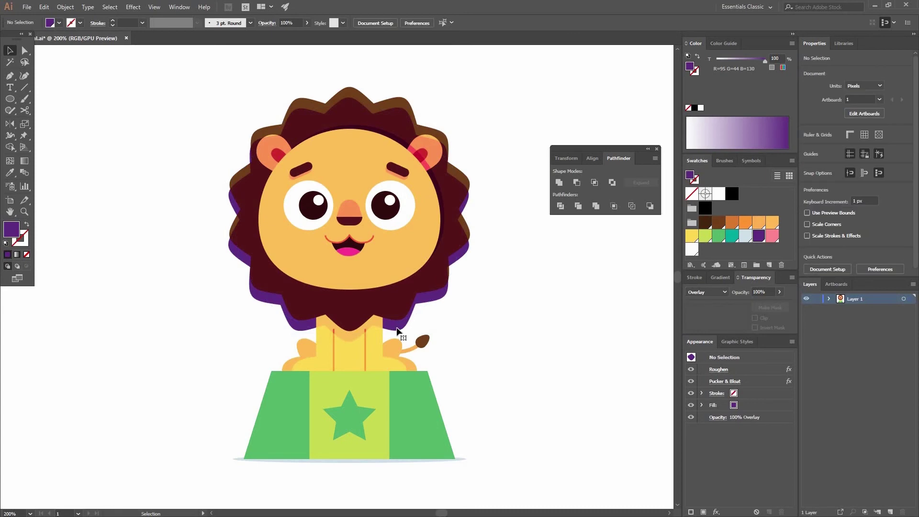
- Cut the purple mane shadow together with the leg lines and paste them in place inside the yellow body using Draw Inside
left_click(350, 350, "shift")
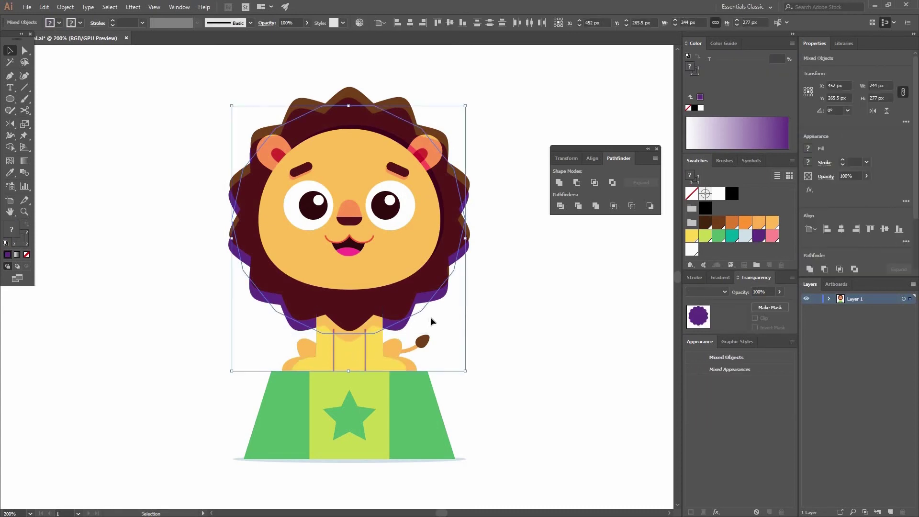
key("ctrl+x")
left_click(383, 338)
left_click(27, 264)
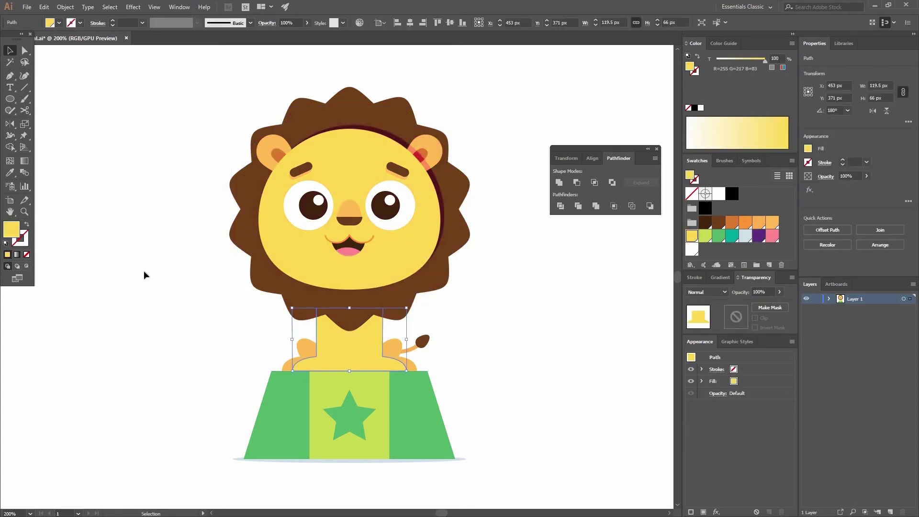
key("ctrl+f")
left_click(517, 292)
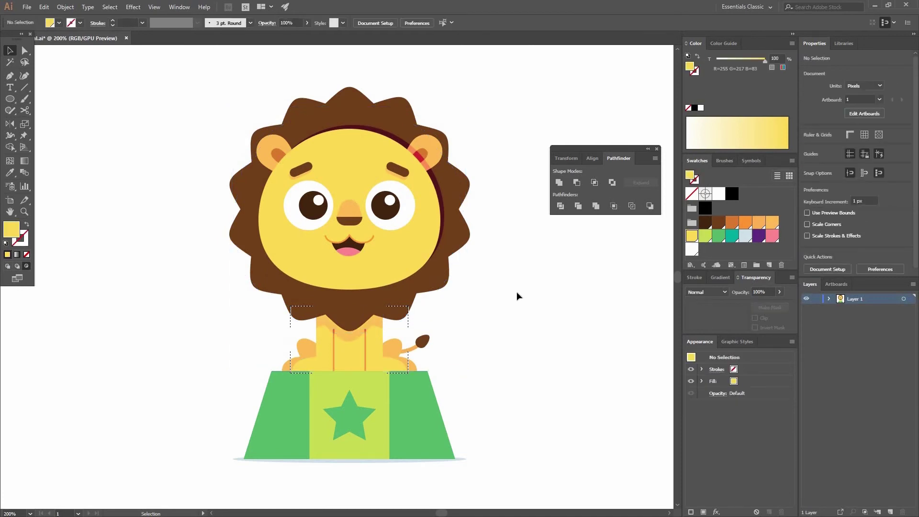
- Move the purple mane shadow inside the body's clip group about 6 px further down
double_click(375, 324)
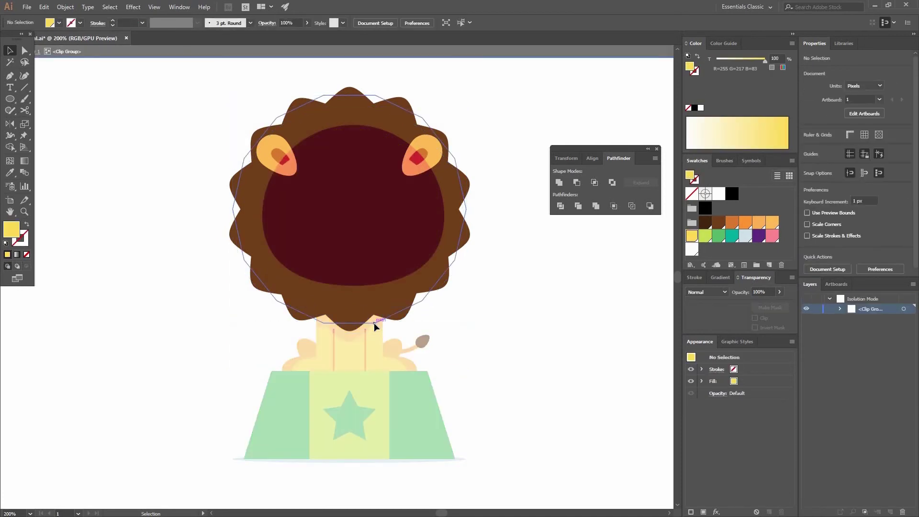
left_click_drag(384, 327, 375, 330)
key("ctrl+z")
key("ctrl+z")
left_click(381, 332)
double_click(374, 323)
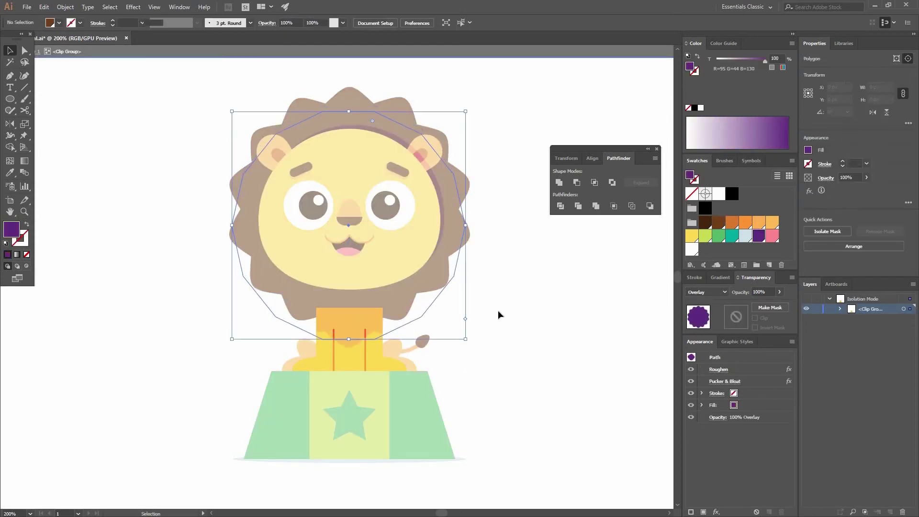
double_click(497, 311)
- Move the body, hind legs, tail, stand and ground shadow together about 8 px up towards the head
left_click_drag(483, 318, 475, 377)
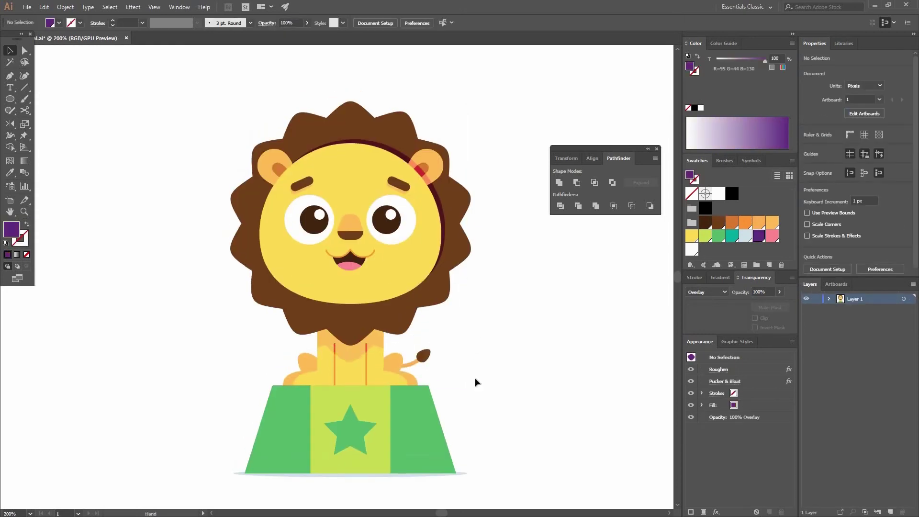
left_click_drag(463, 427, 455, 391)
left_click_drag(482, 453, 224, 326)
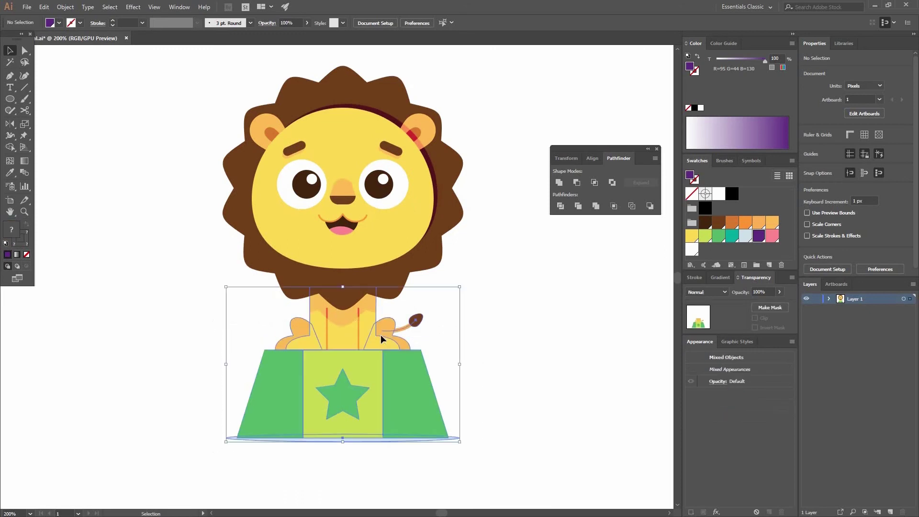
left_click_drag(394, 330, 400, 322)
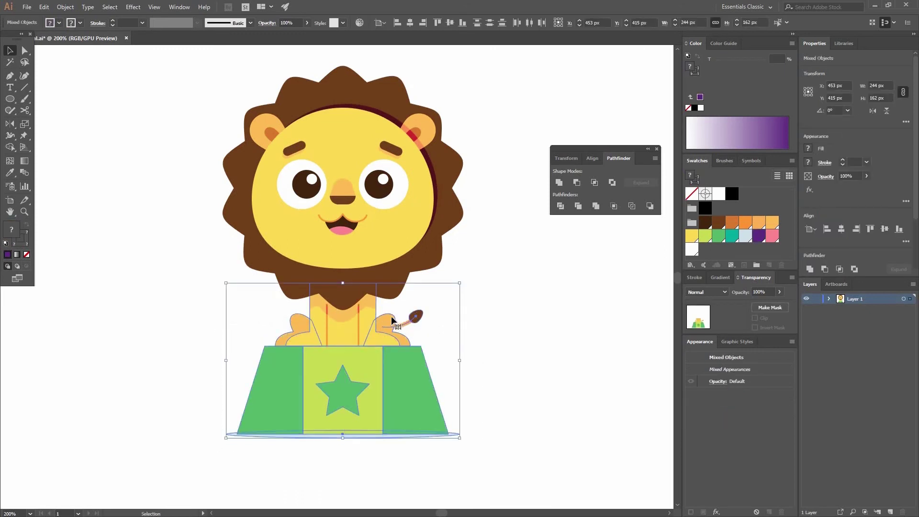
key("Up")
key("Up")
key("Up")
key("Up")
left_click(447, 292)
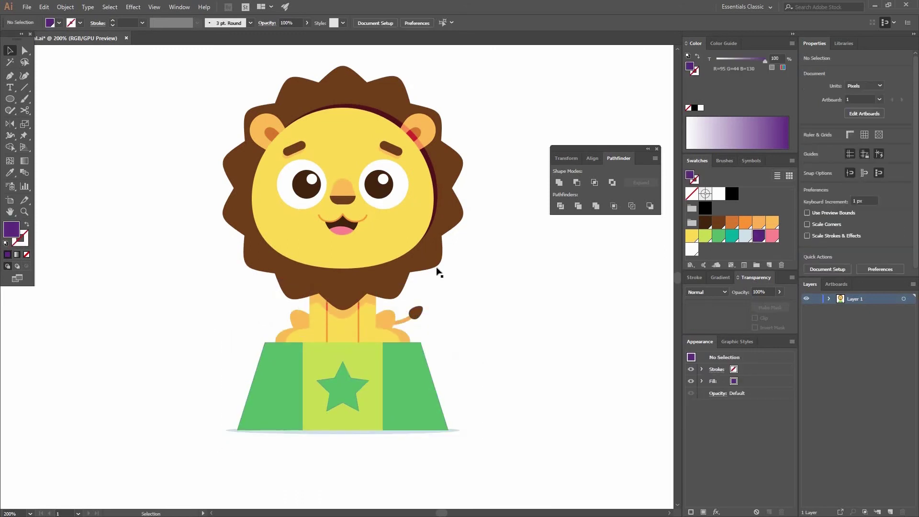
- Draw a closed five-point Pen shape covering the left half of the stand, with its straight edge on the star's vertical centre line
left_click_drag(362, 326, 386, 276)
key("p")
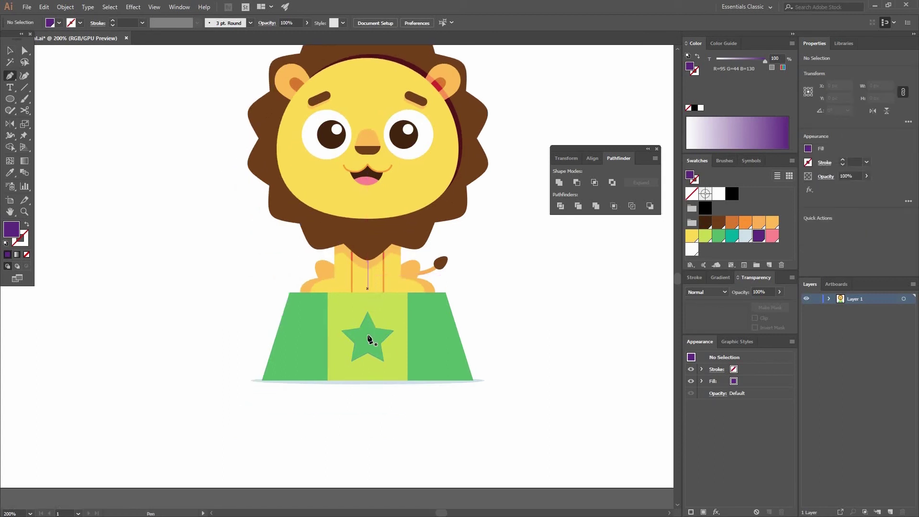
left_click(368, 397)
left_click(368, 277)
left_click(245, 283)
left_click(228, 377)
left_click(245, 409)
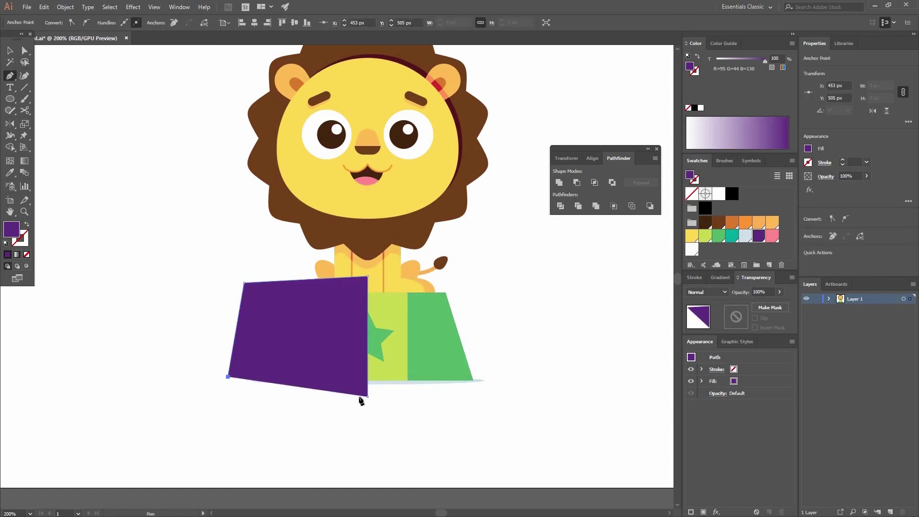
left_click(369, 398)
- Fill the half-stand shape with teal and set its blending mode to Overlay
key("v")
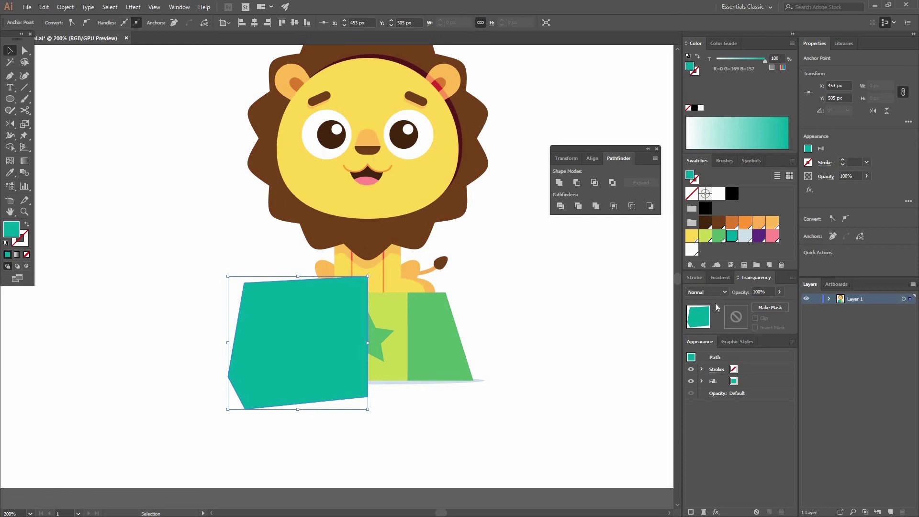
left_click(706, 292)
left_click(704, 383)
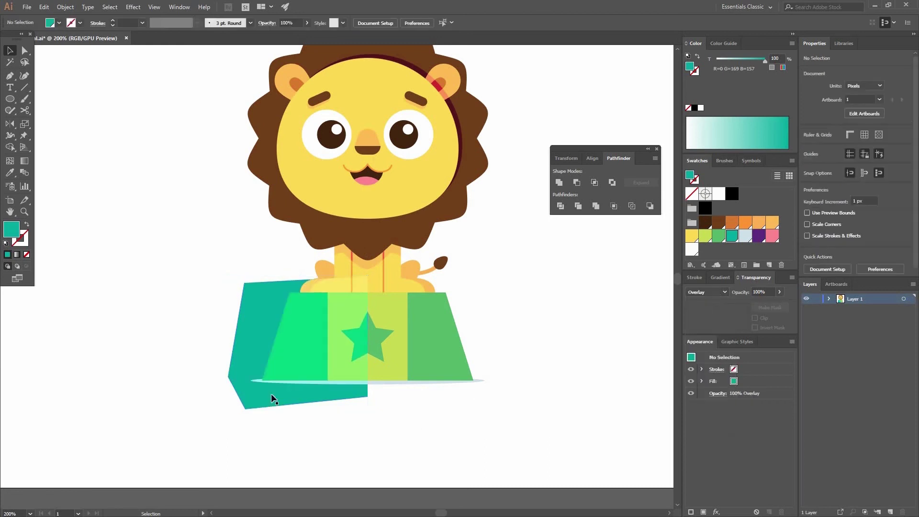
left_click(420, 428)
- Change the half-stand overlay shape's fill to the purple swatch
left_click(244, 319)
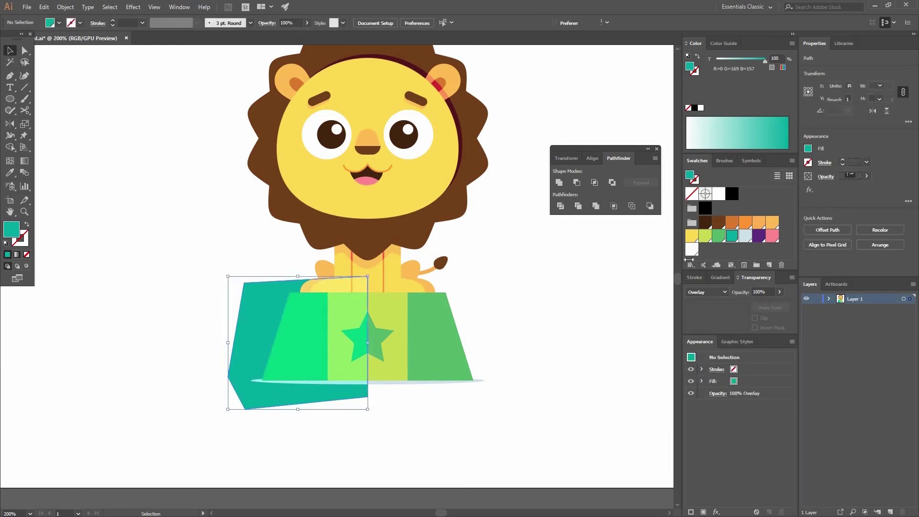
left_click(719, 236)
left_click(732, 236)
left_click(759, 236)
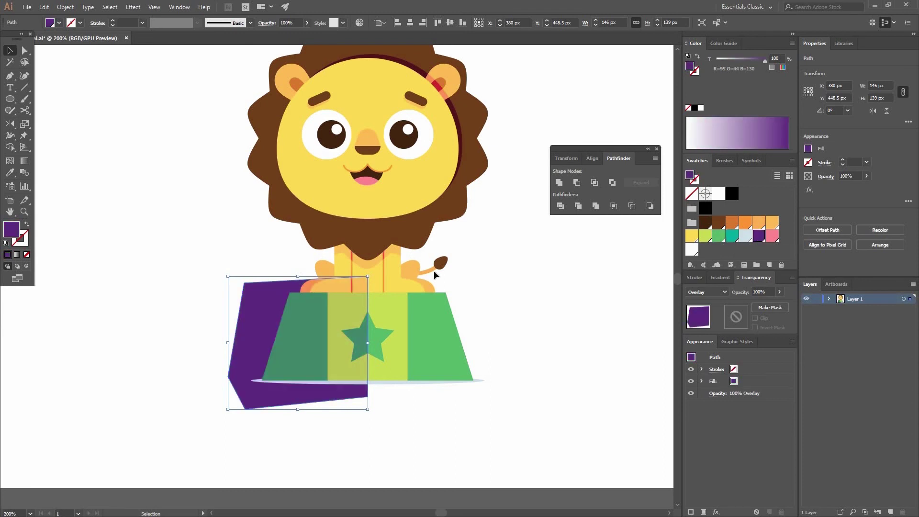
left_click(426, 323)
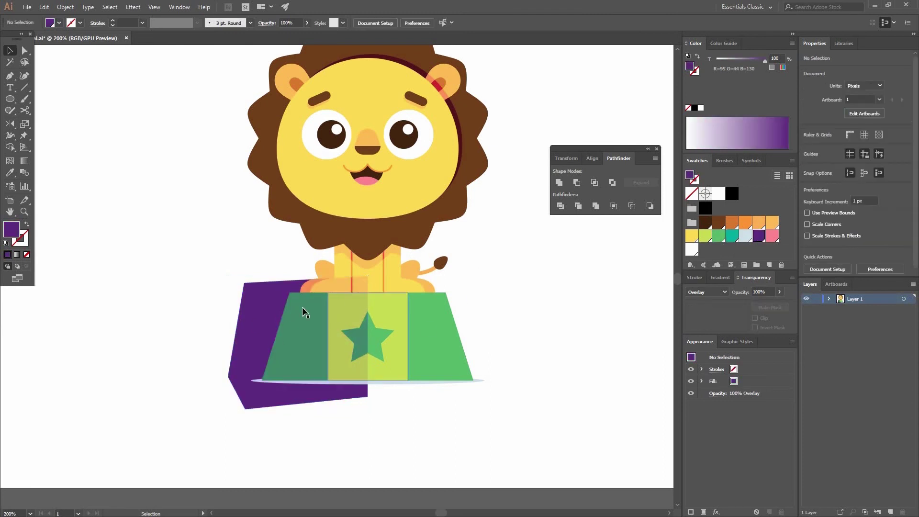
- Cut the purple overlay shape together with the star and paste them in place inside the stand's light green middle stripe using Draw Inside
left_click(270, 323)
left_click(416, 330, "shift")
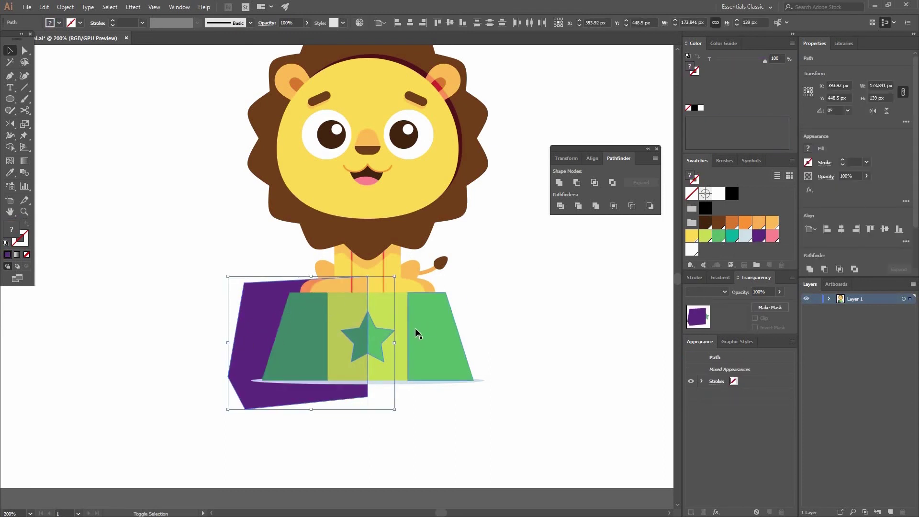
key("Delete")
left_click(379, 320)
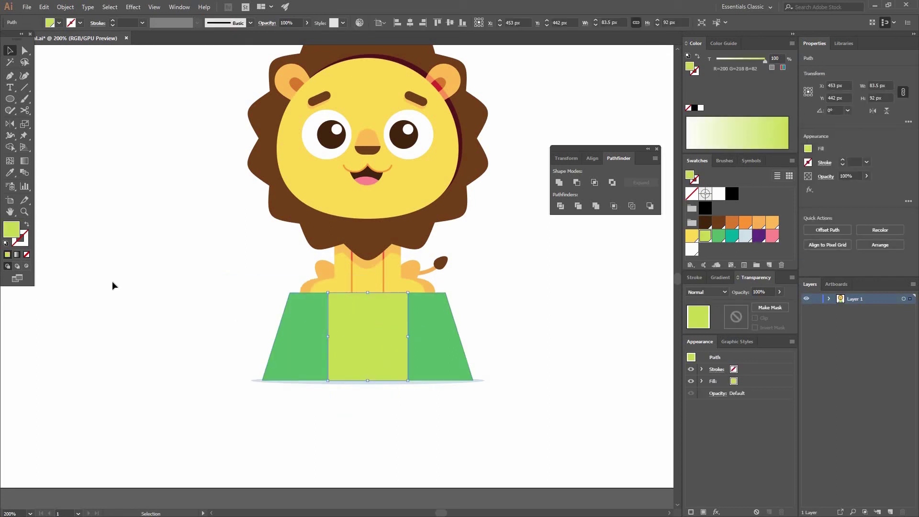
key("ctrl+z")
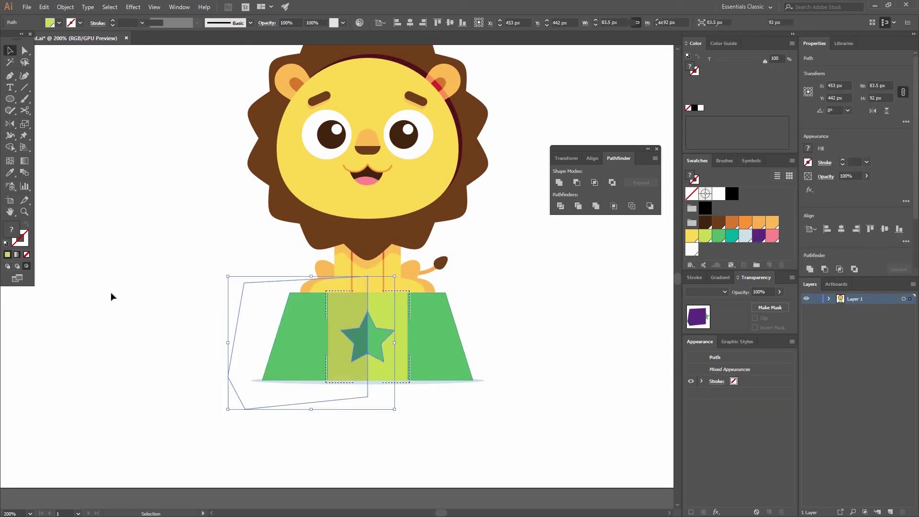
left_click(111, 292)
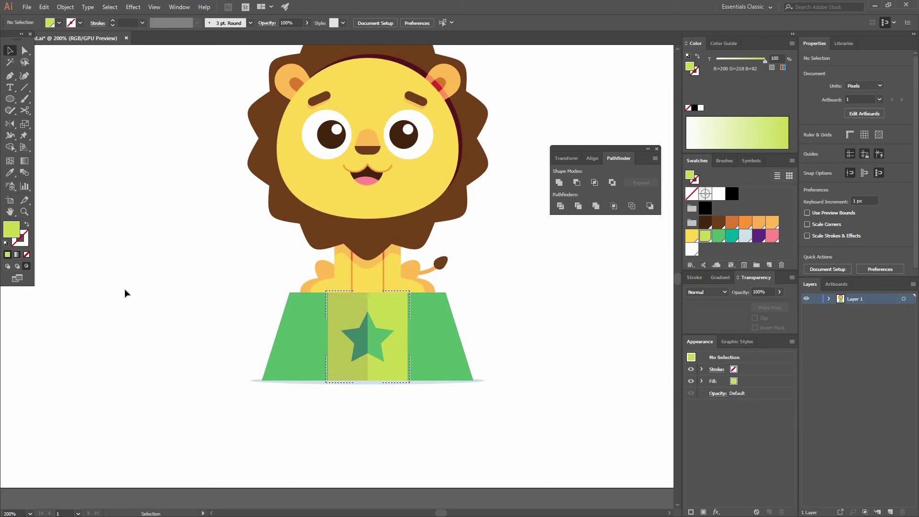
key("shift+d")
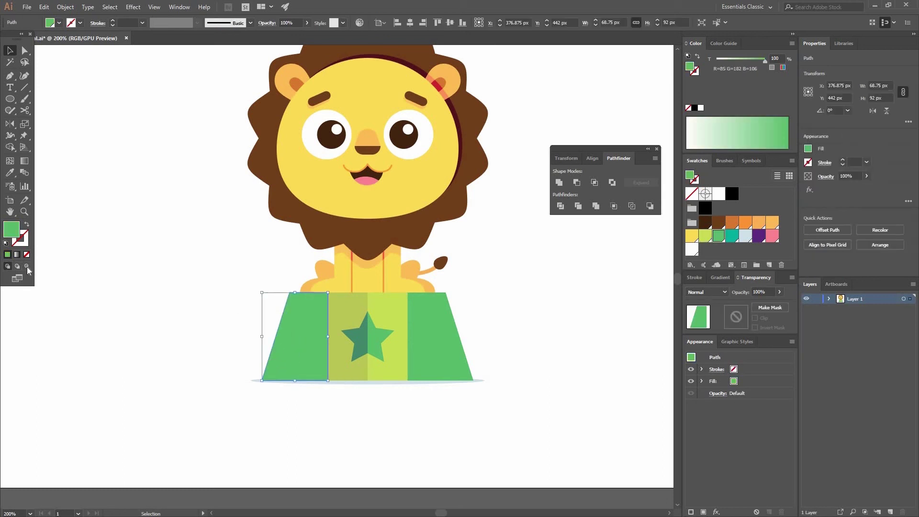
- Paste the cut shadow shape in place inside the stand's left green panel using Draw Inside
left_click(26, 266)
key("ctrl+f")
left_click(149, 254)
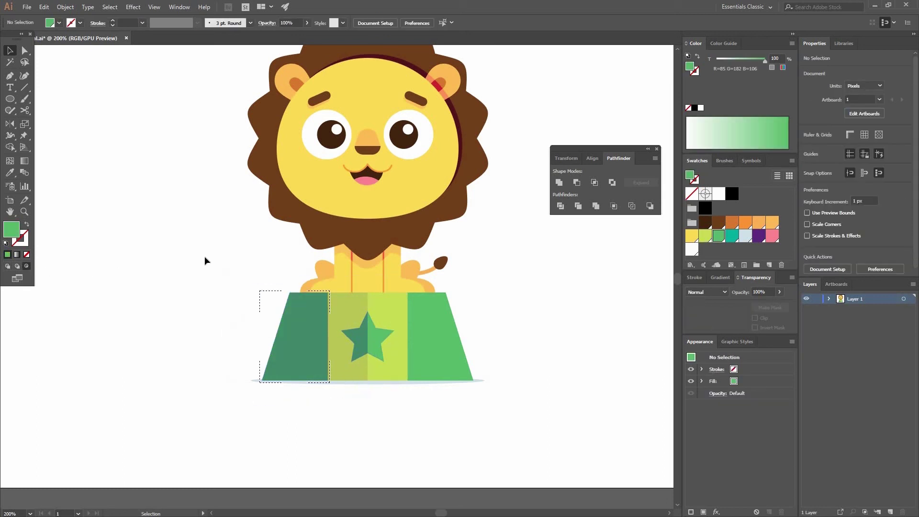
- Select the whole lion and stand artwork and group it
key("space")
left_click_drag(498, 235, 470, 309)
key("ctrl+minus")
key("ctrl+minus")
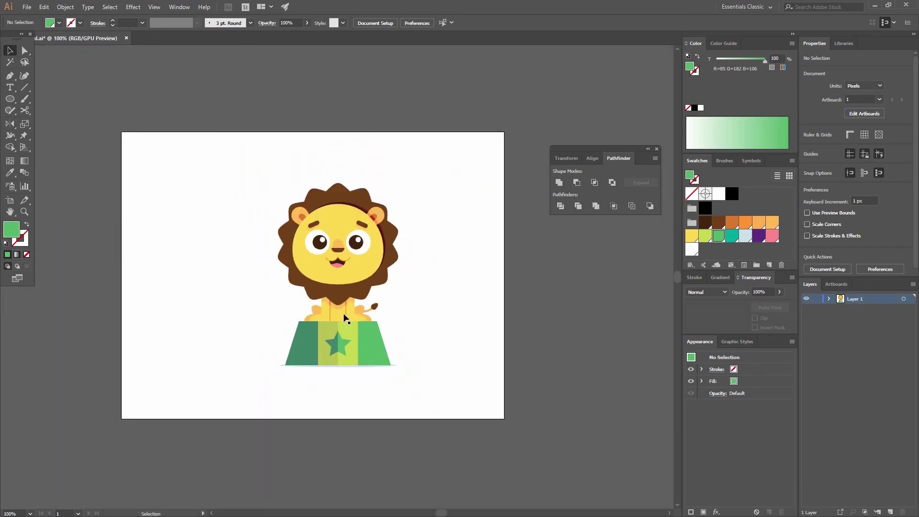
left_click_drag(416, 371, 245, 176)
key("ctrl+a")
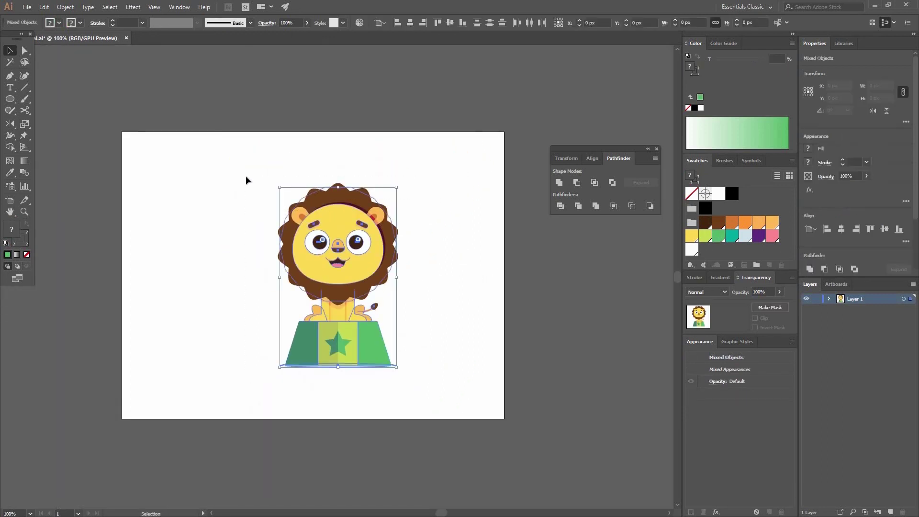
left_click(65, 7)
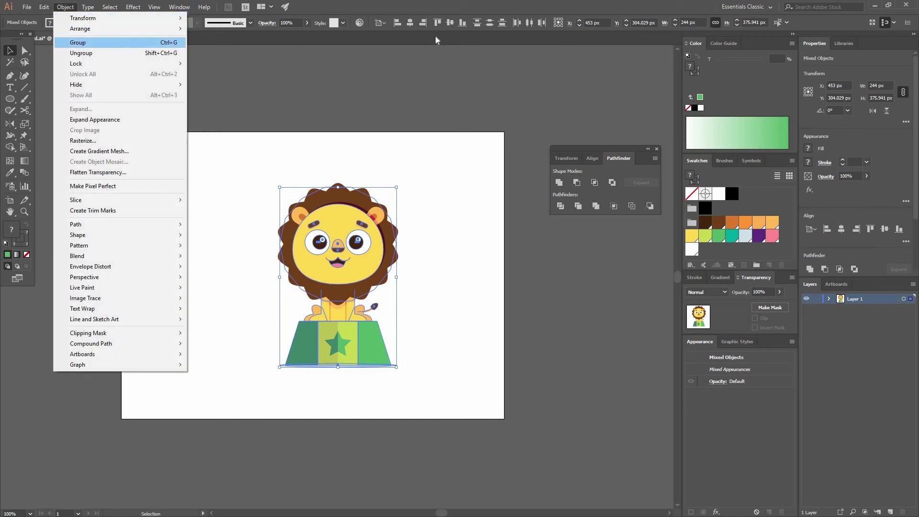
left_click(85, 44)
- Align the grouped lion to the artboard's horizontal and vertical centre
left_click(384, 23)
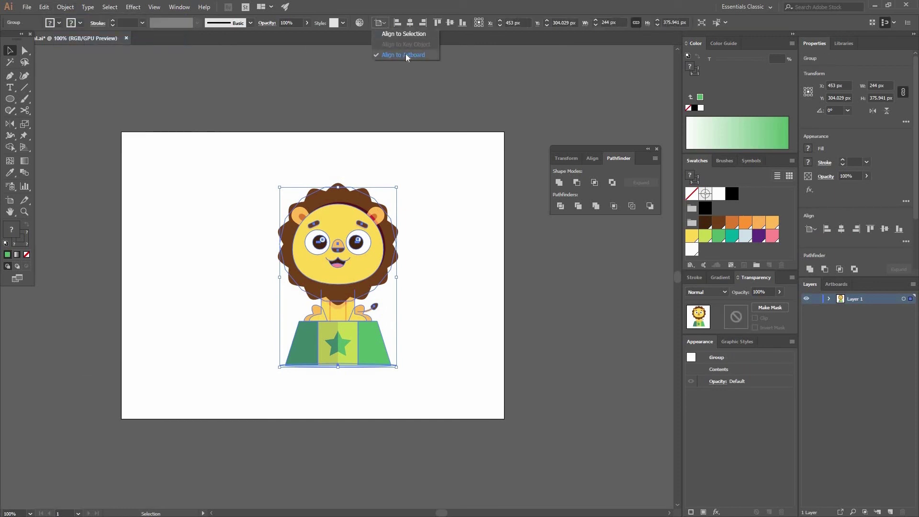
left_click(409, 25)
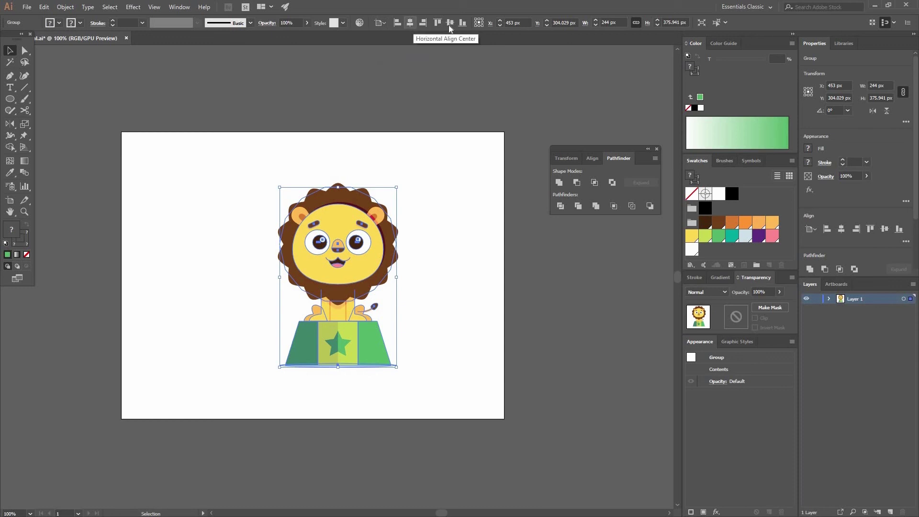
left_click(437, 206)
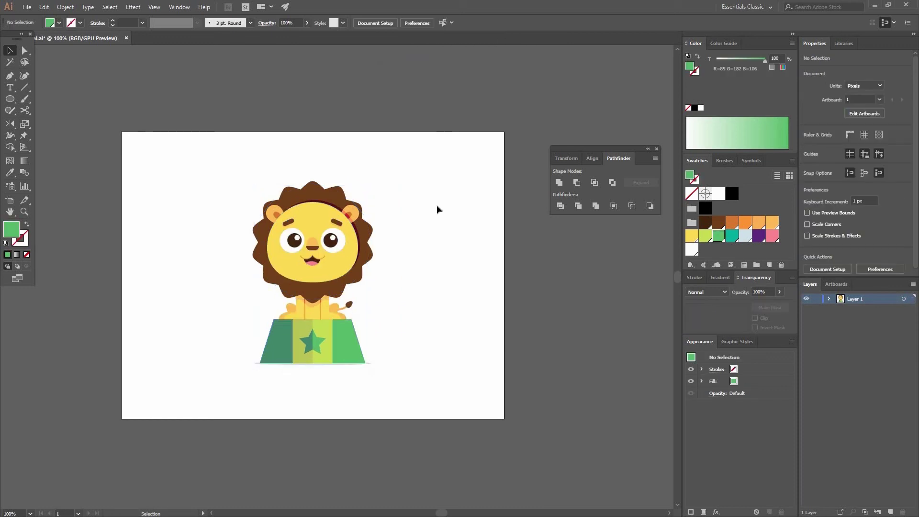